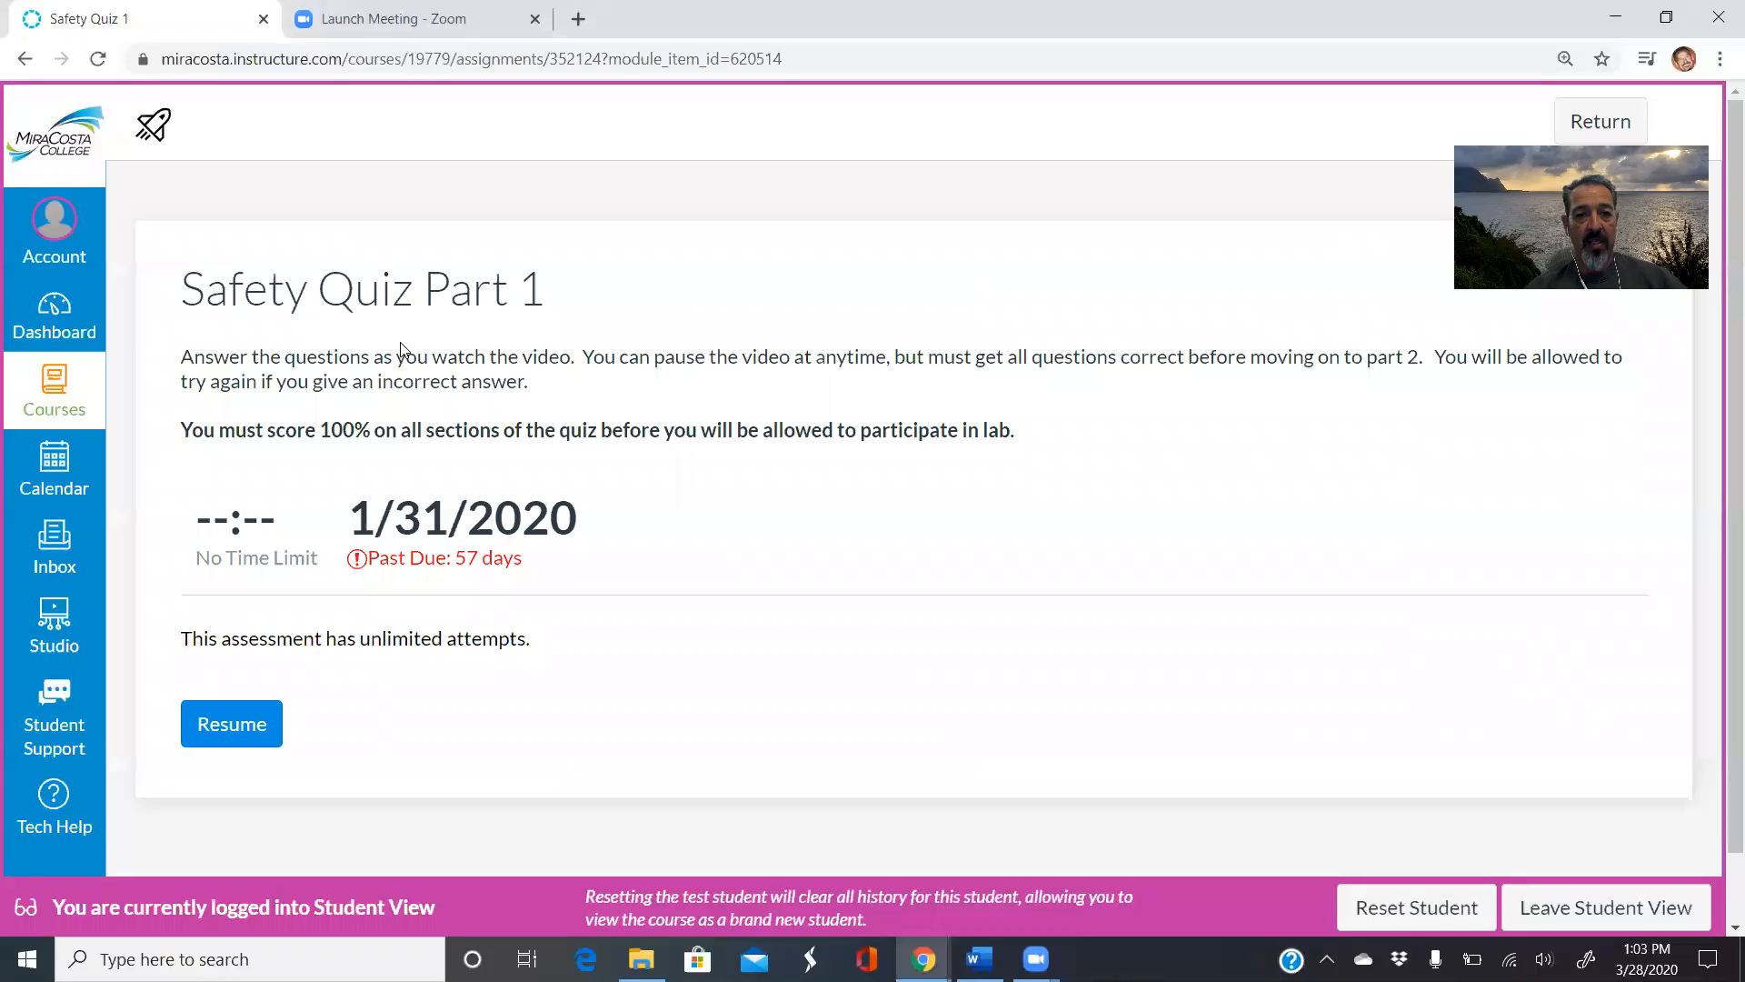
# Resume Safety Quiz Part 1 and answer question 1 on unauthorized experiments with "never allowed.".
pyautogui.click(219, 729)
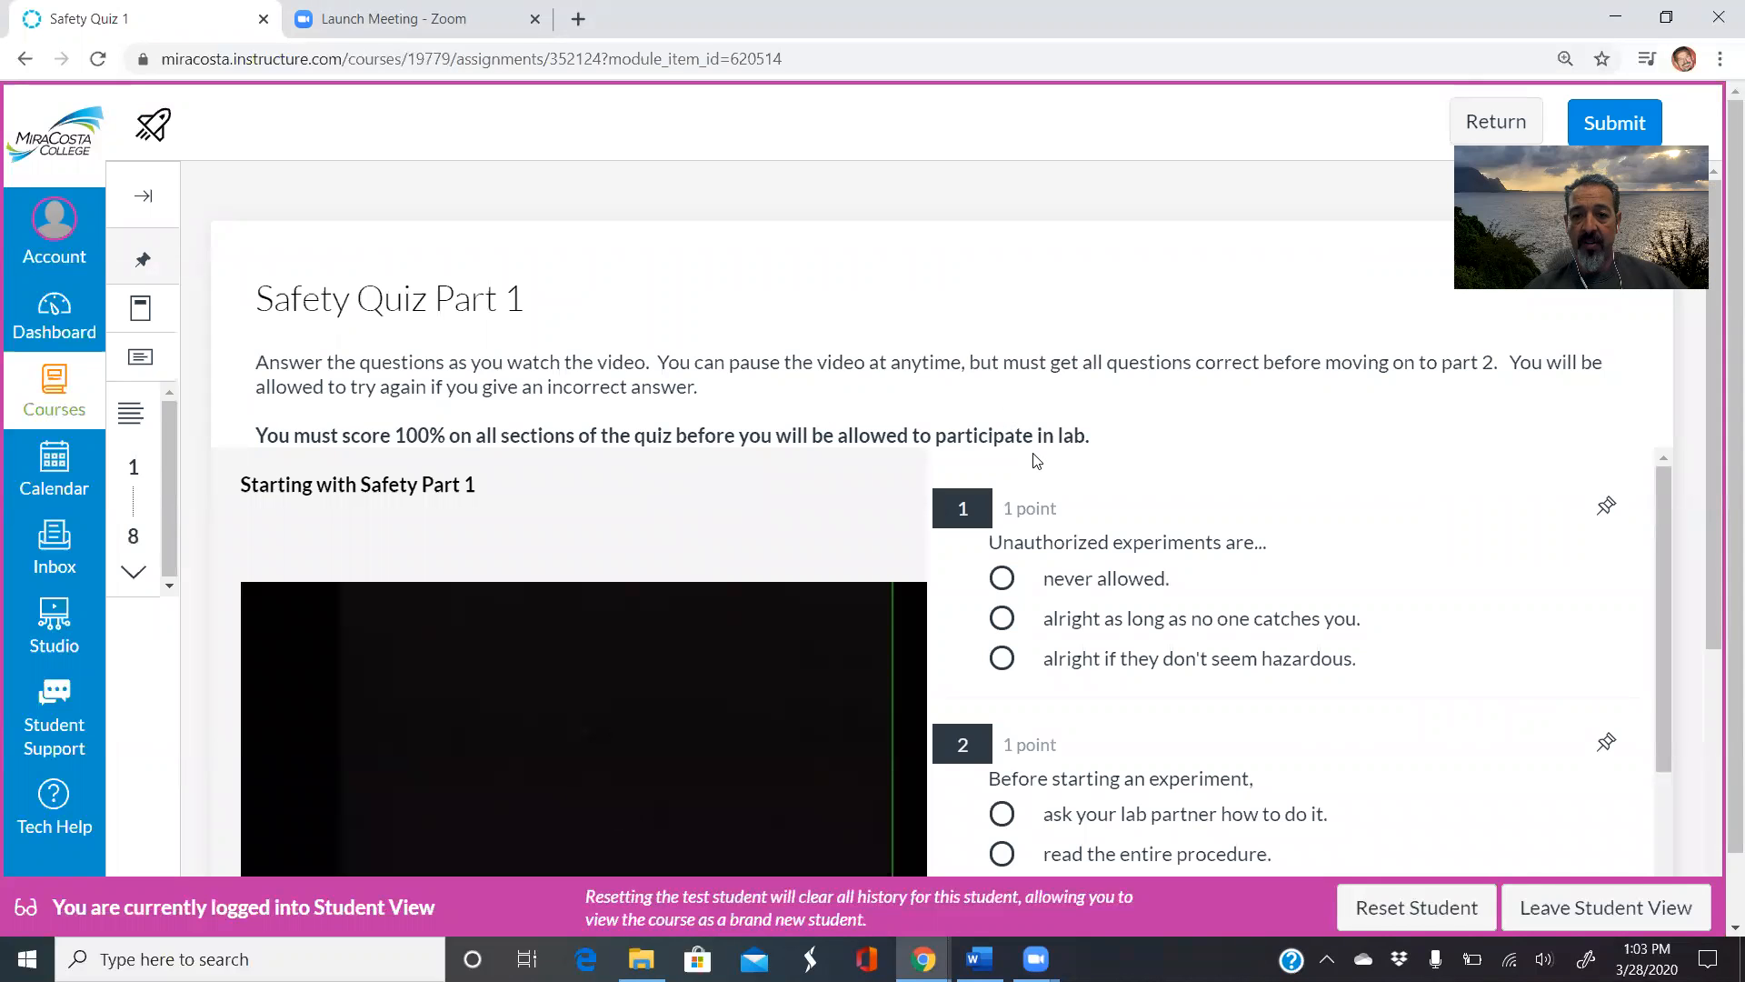
pyautogui.scroll(-1, 1033, 461)
pyautogui.scroll(1, 1000, 468)
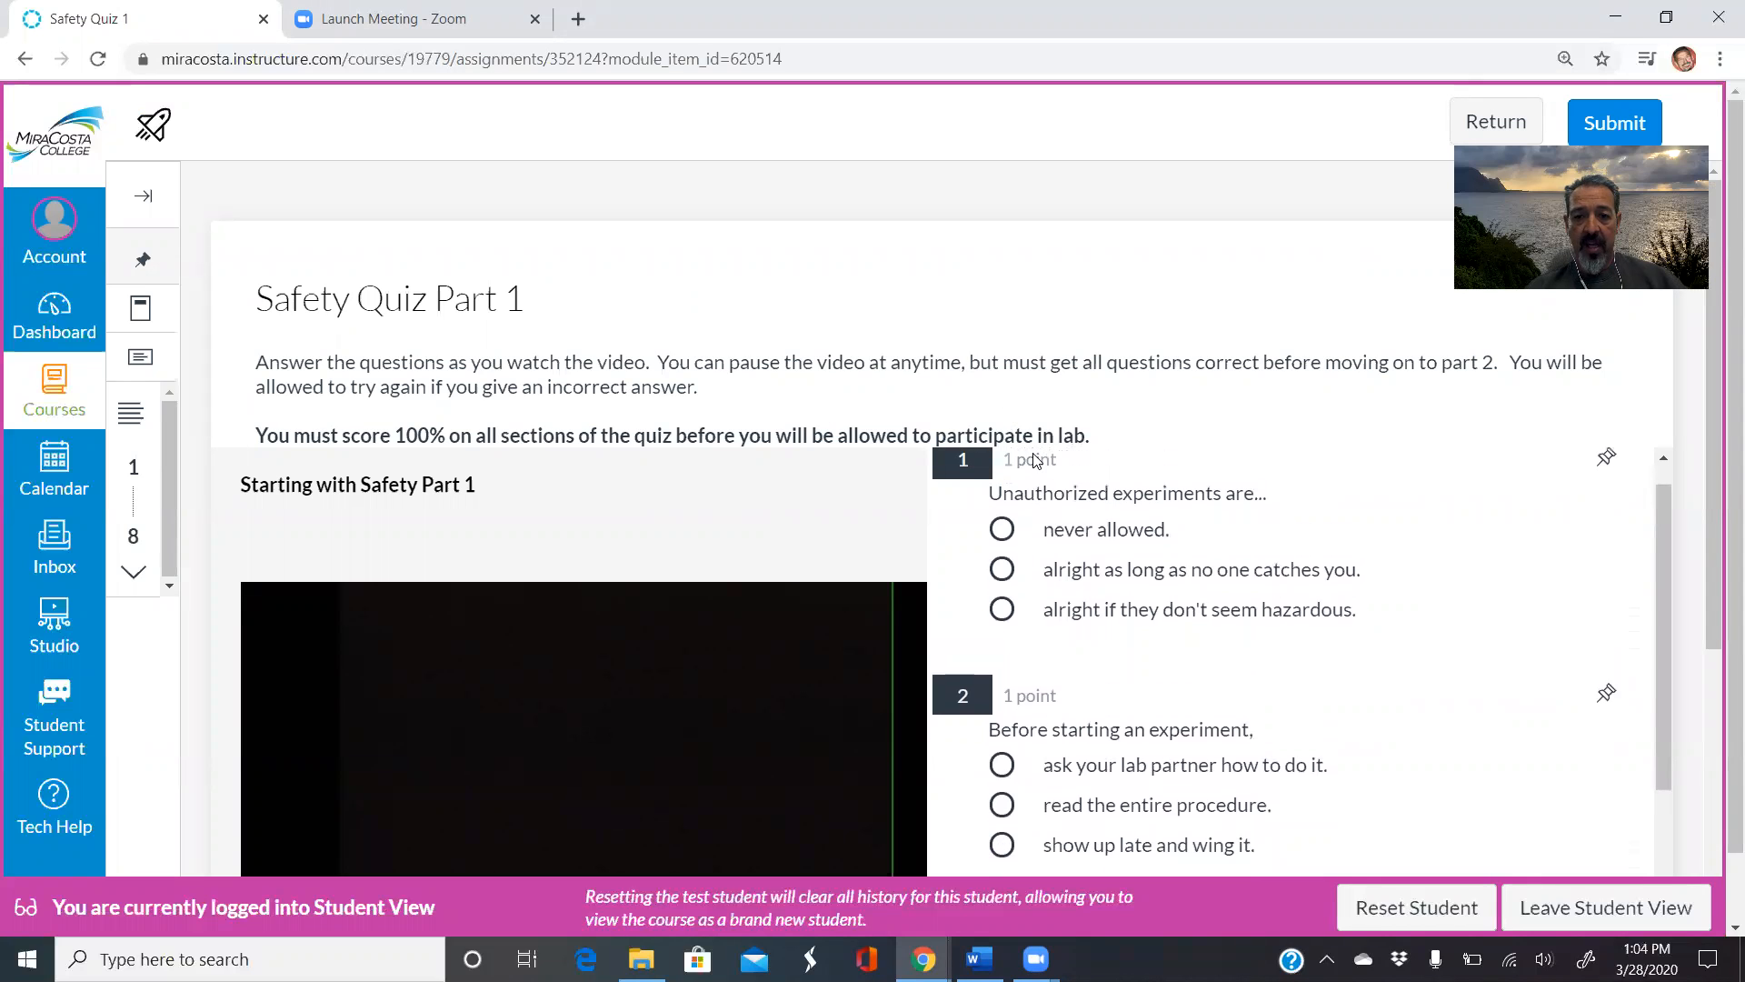
pyautogui.scroll(-2, 814, 502)
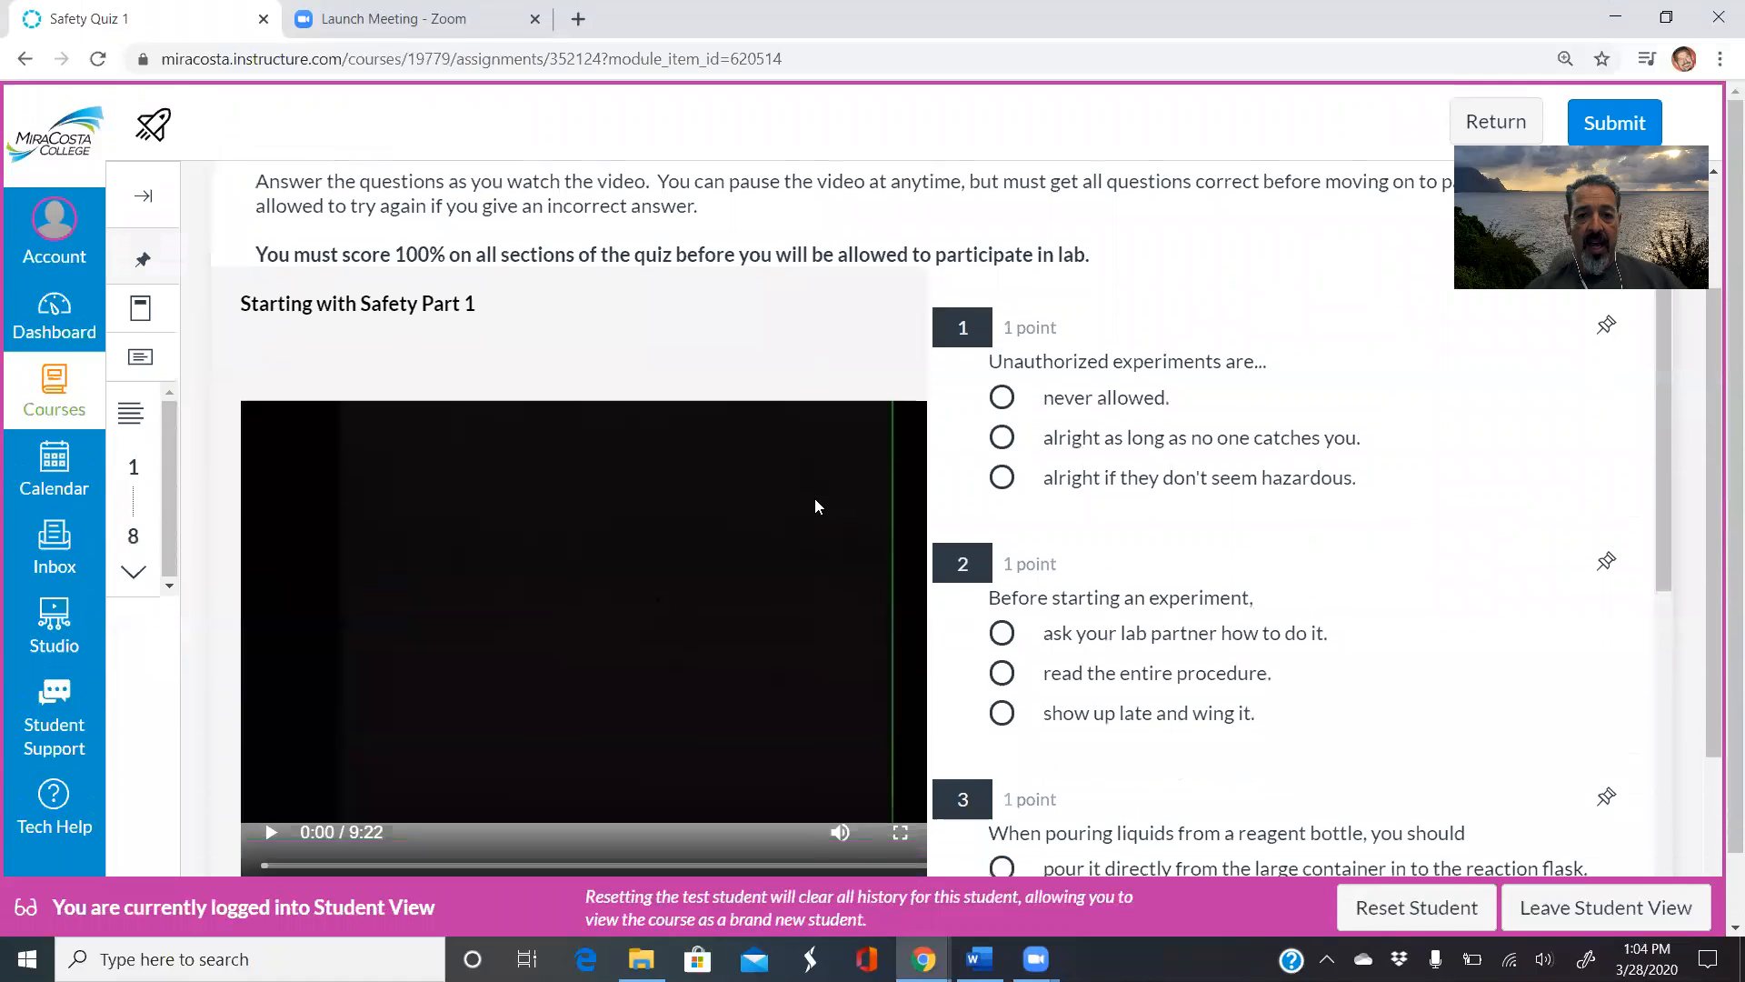
pyautogui.scroll(-1, 749, 318)
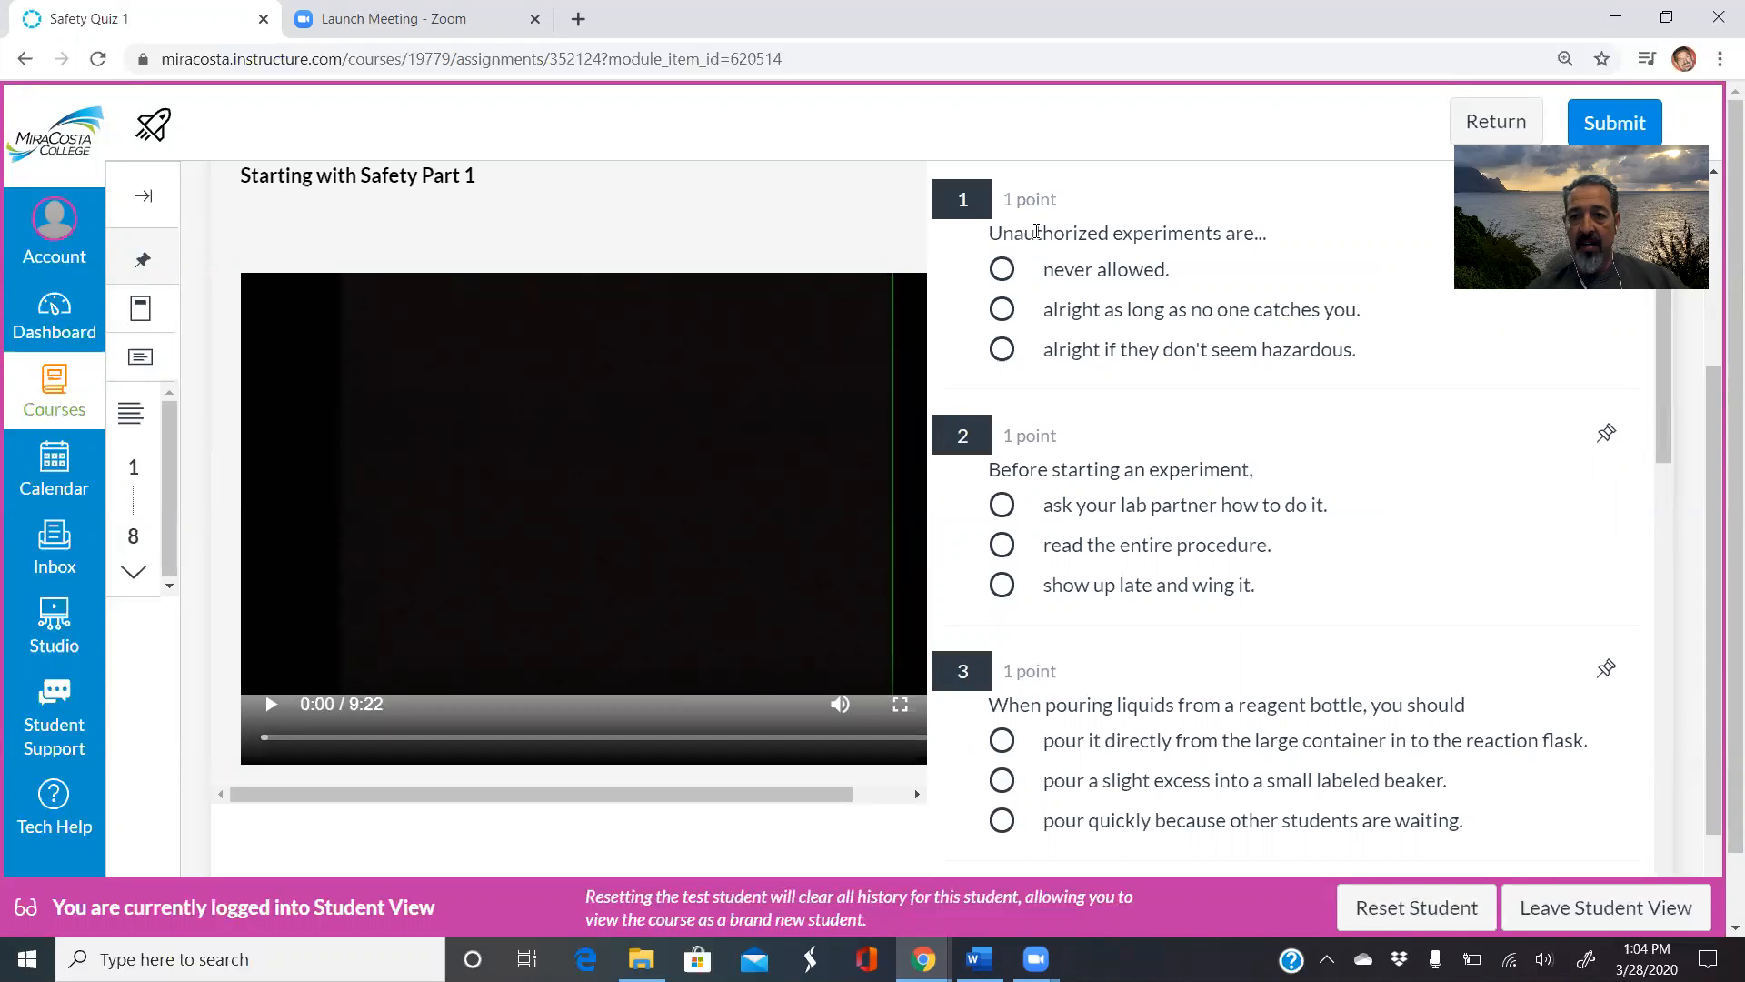
pyautogui.click(1002, 270)
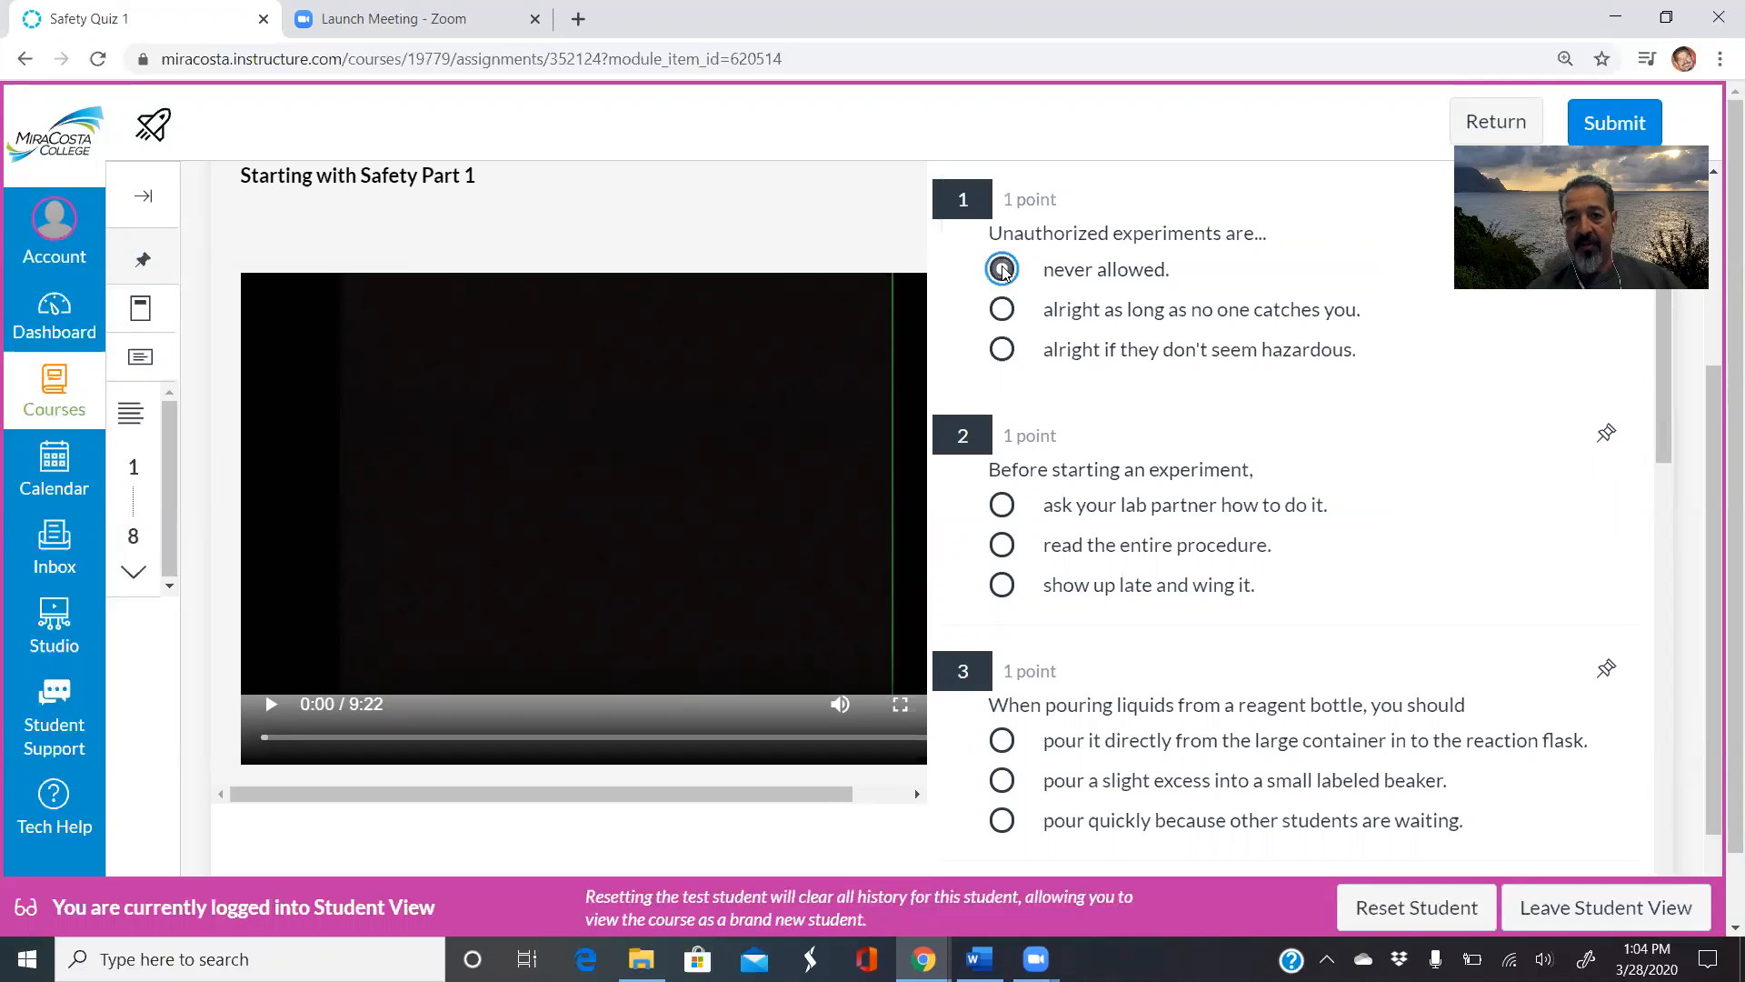
# Answer question 2 with "read the entire procedure." and question 3 with "pour a slight excess into a small labeled beaker.".
pyautogui.scroll(-1, 1116, 527)
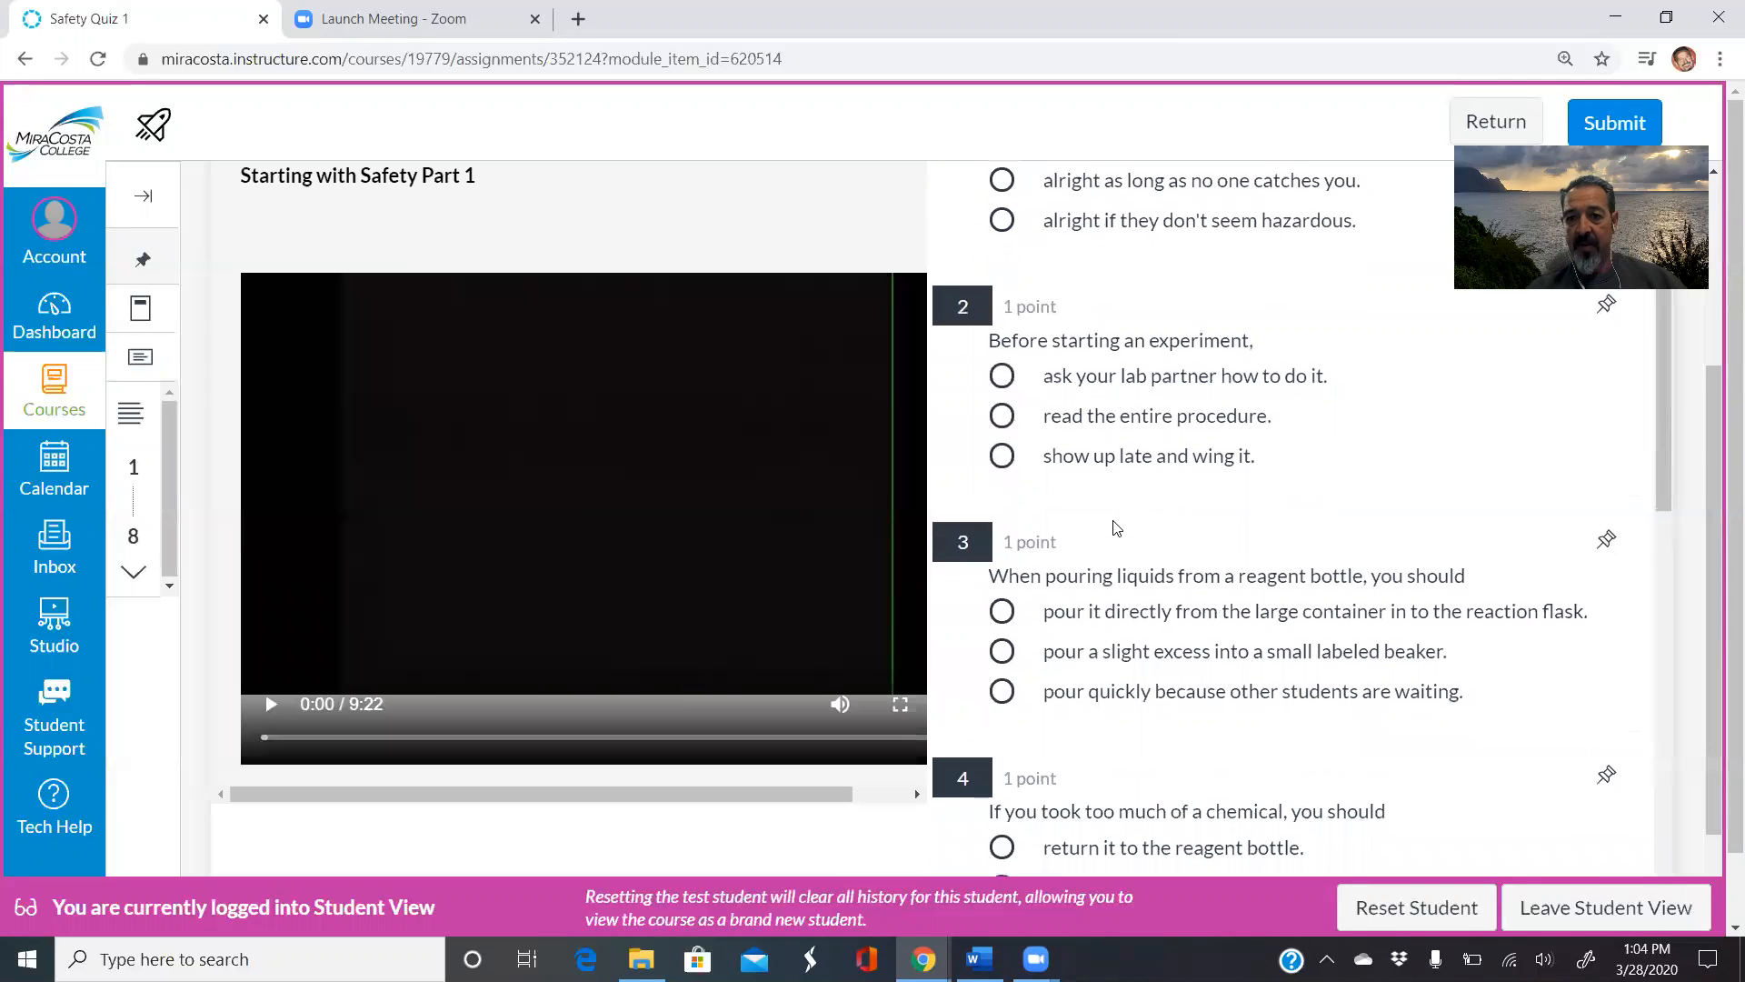
pyautogui.click(1003, 415)
pyautogui.scroll(-1, 1178, 607)
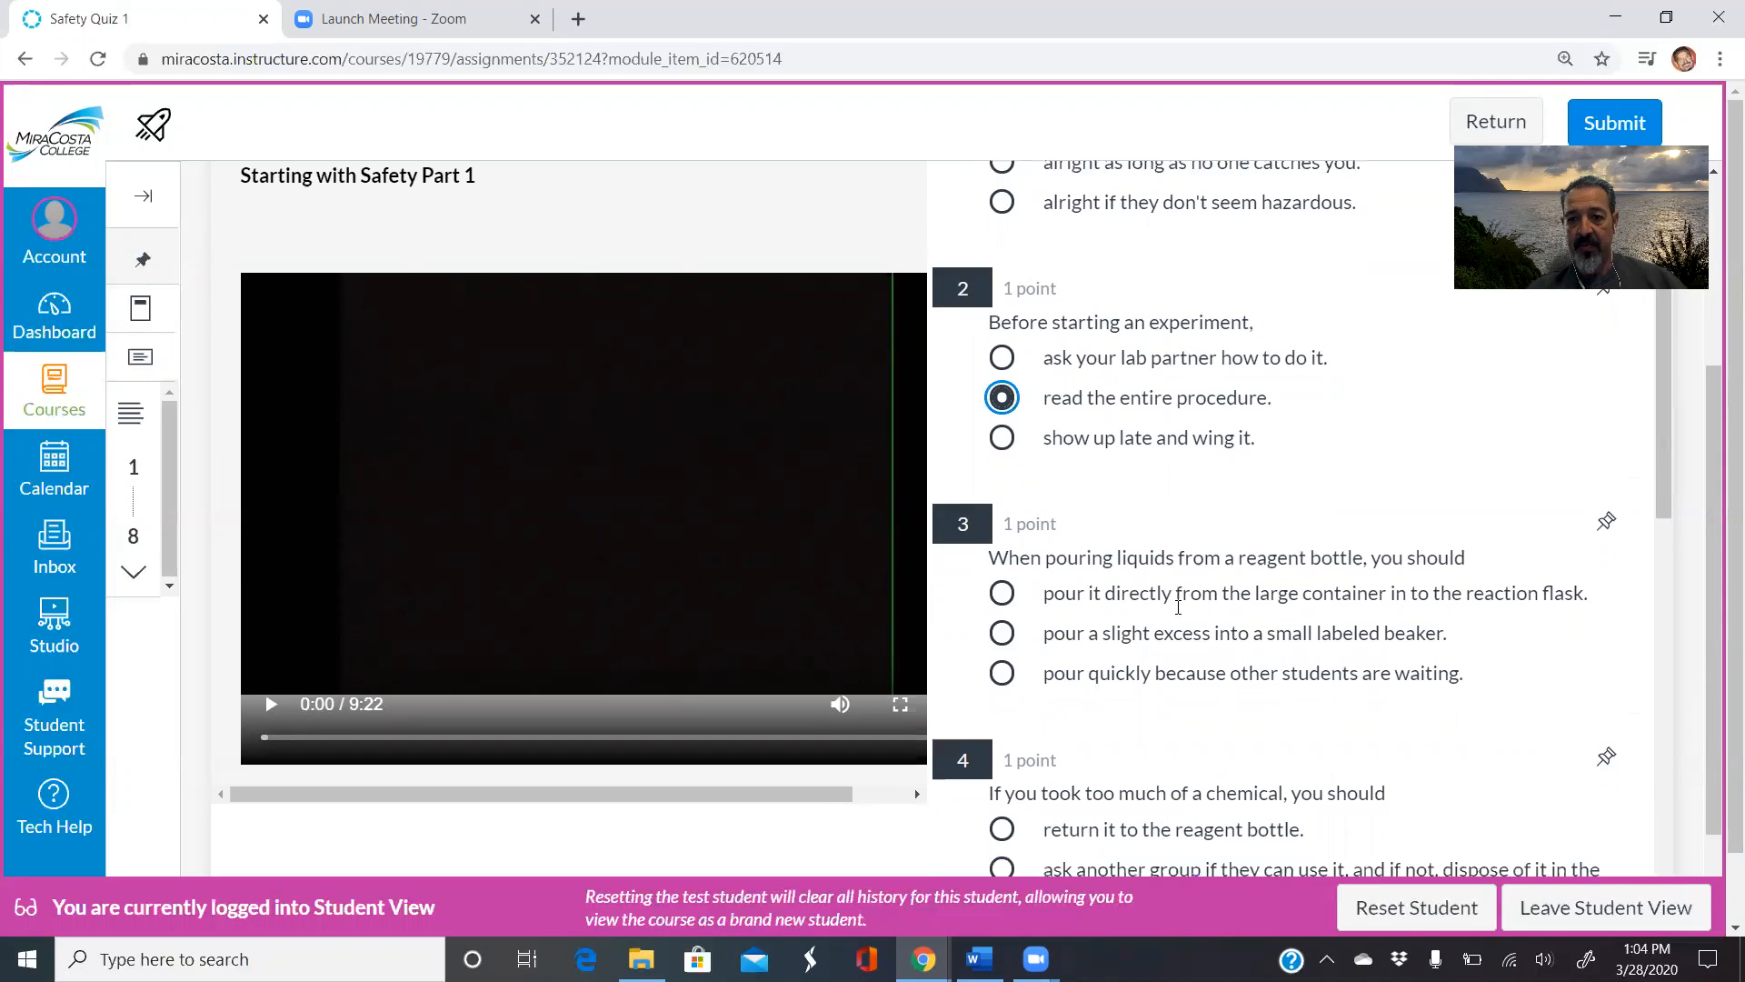
pyautogui.scroll(-1, 1177, 607)
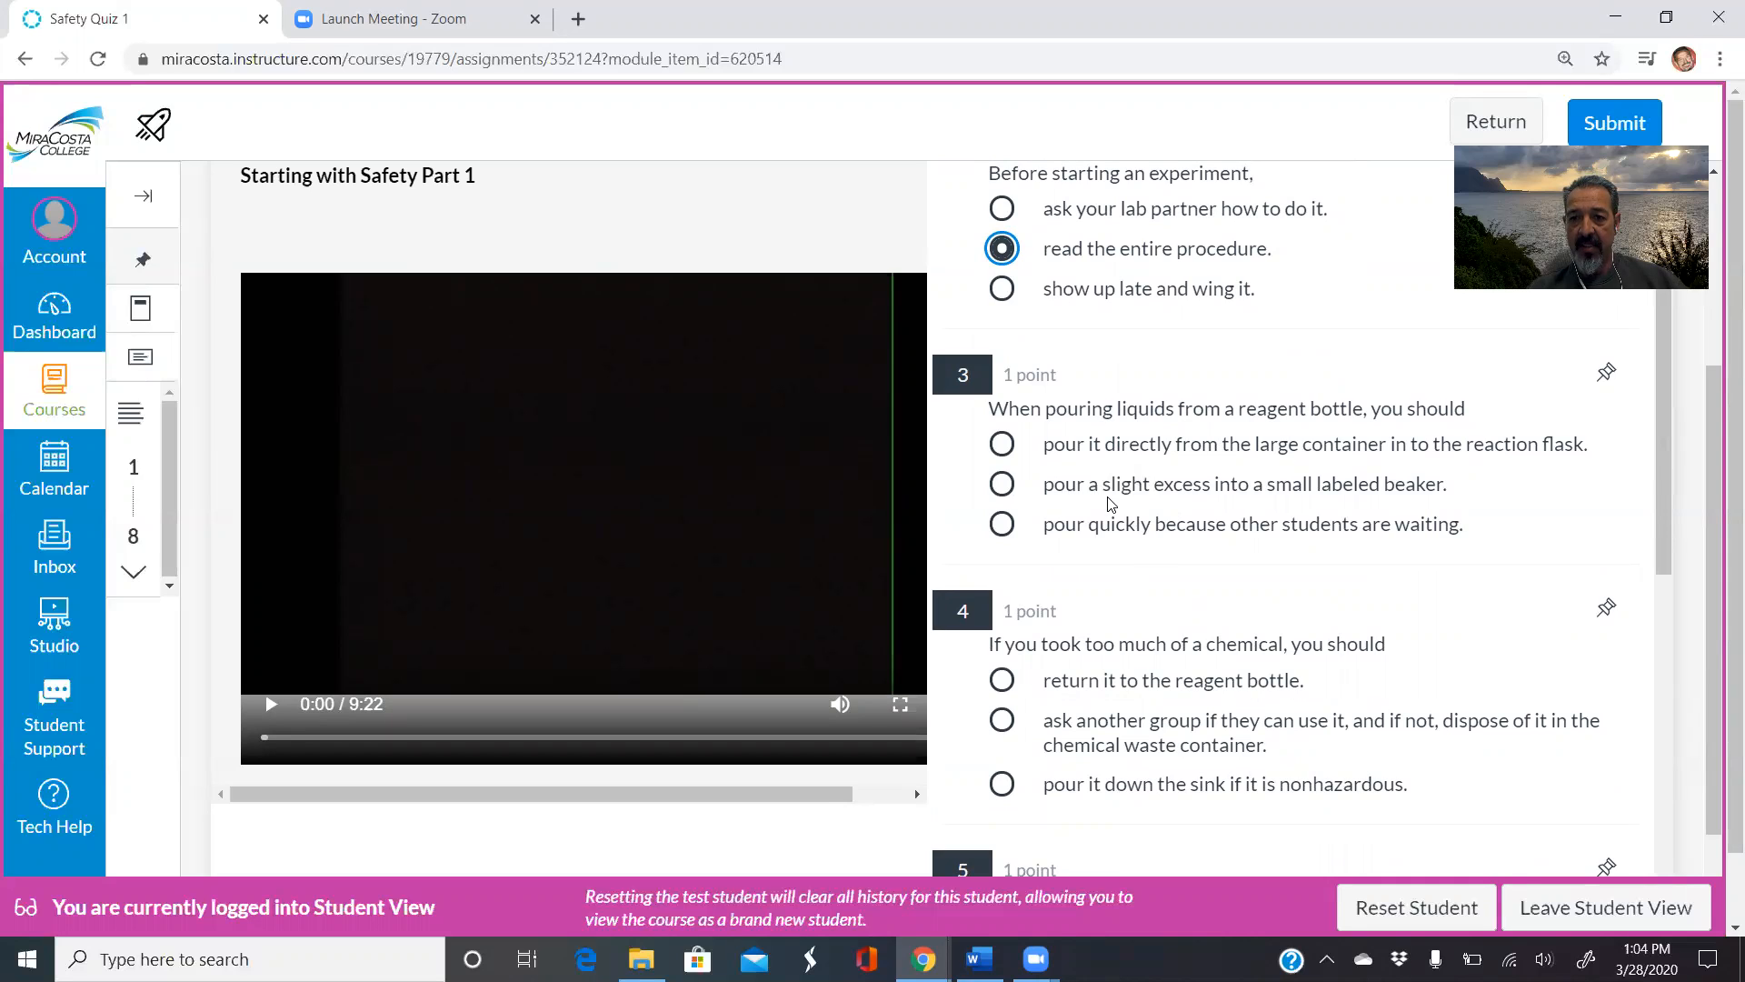
pyautogui.click(1002, 484)
# Submit the safety quiz with questions 4 to 8 left unanswered.
pyautogui.scroll(-4, 1156, 623)
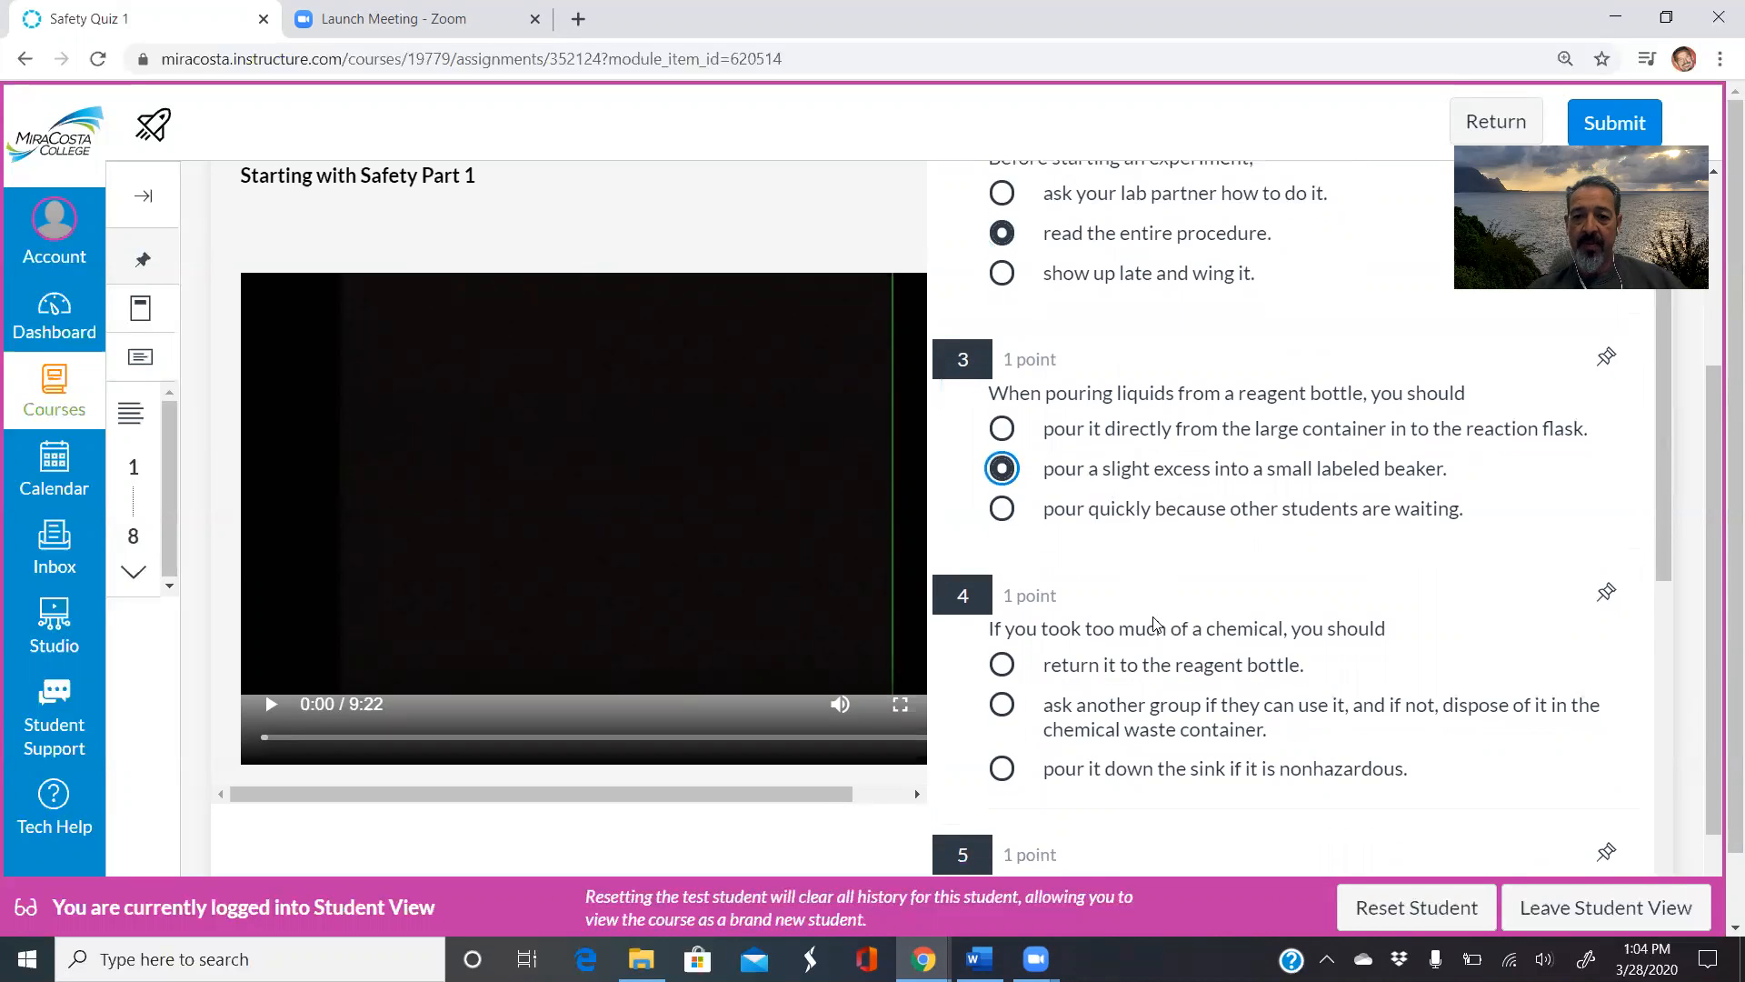
pyautogui.scroll(-5, 1156, 623)
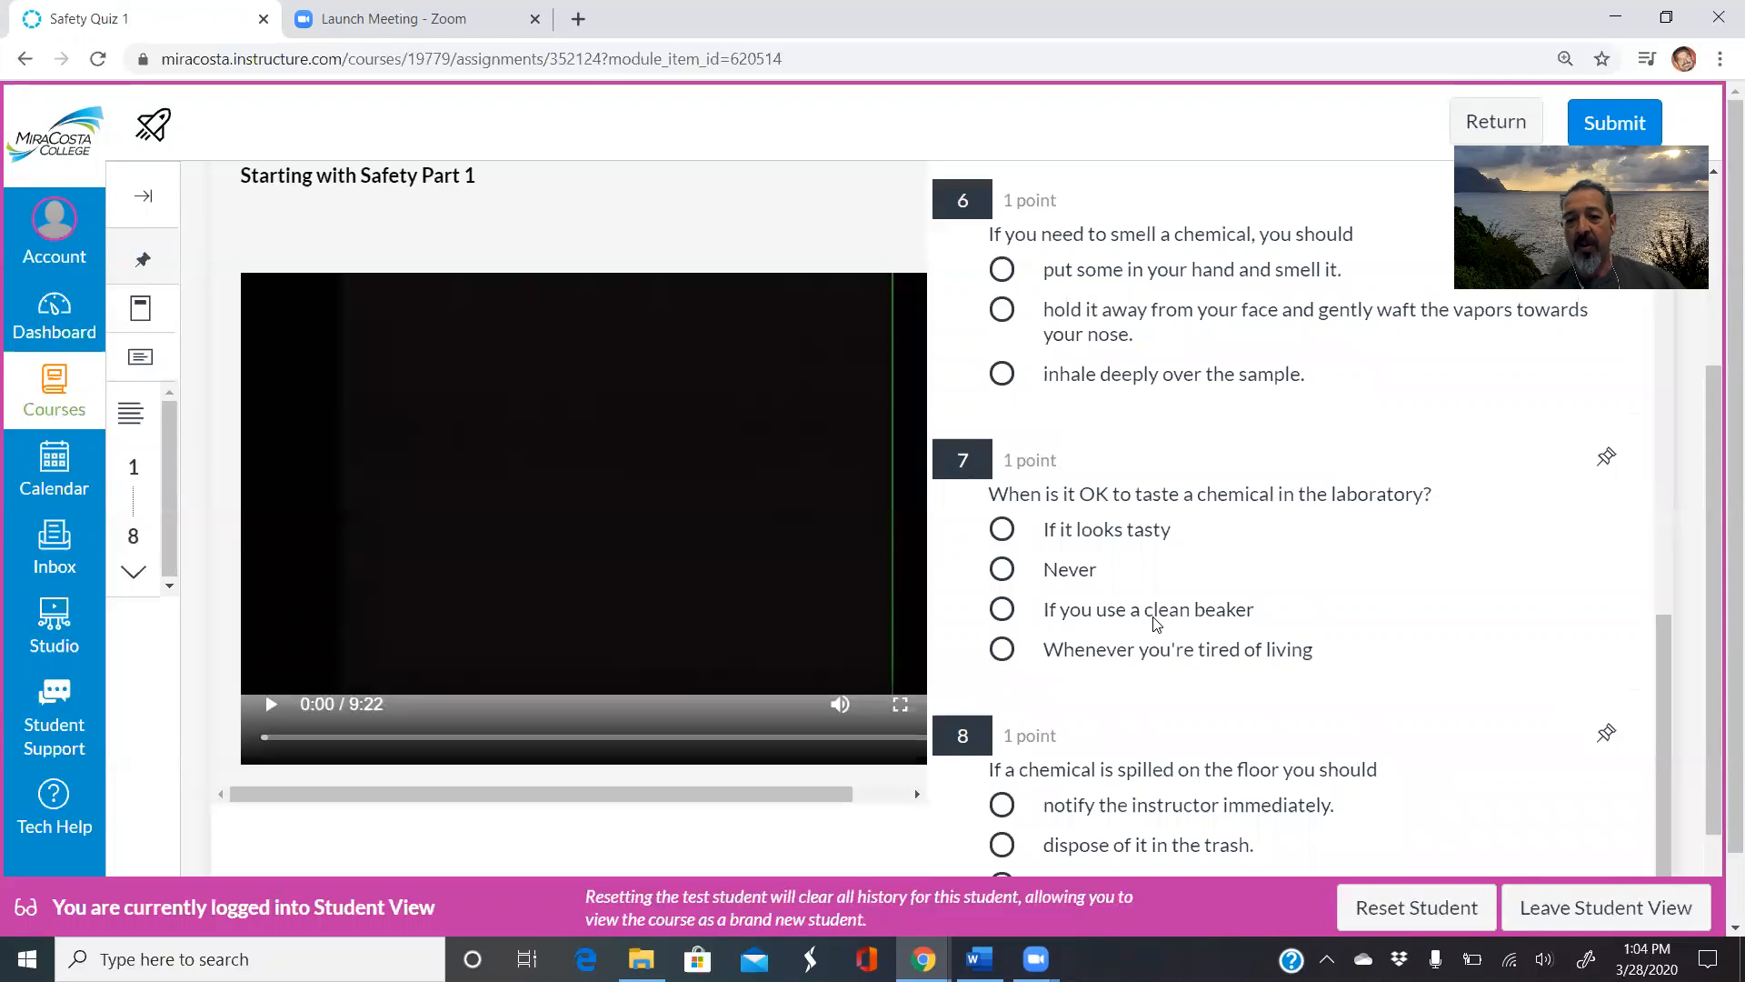
pyautogui.moveTo(1715, 700); pyautogui.dragTo(1716, 780)
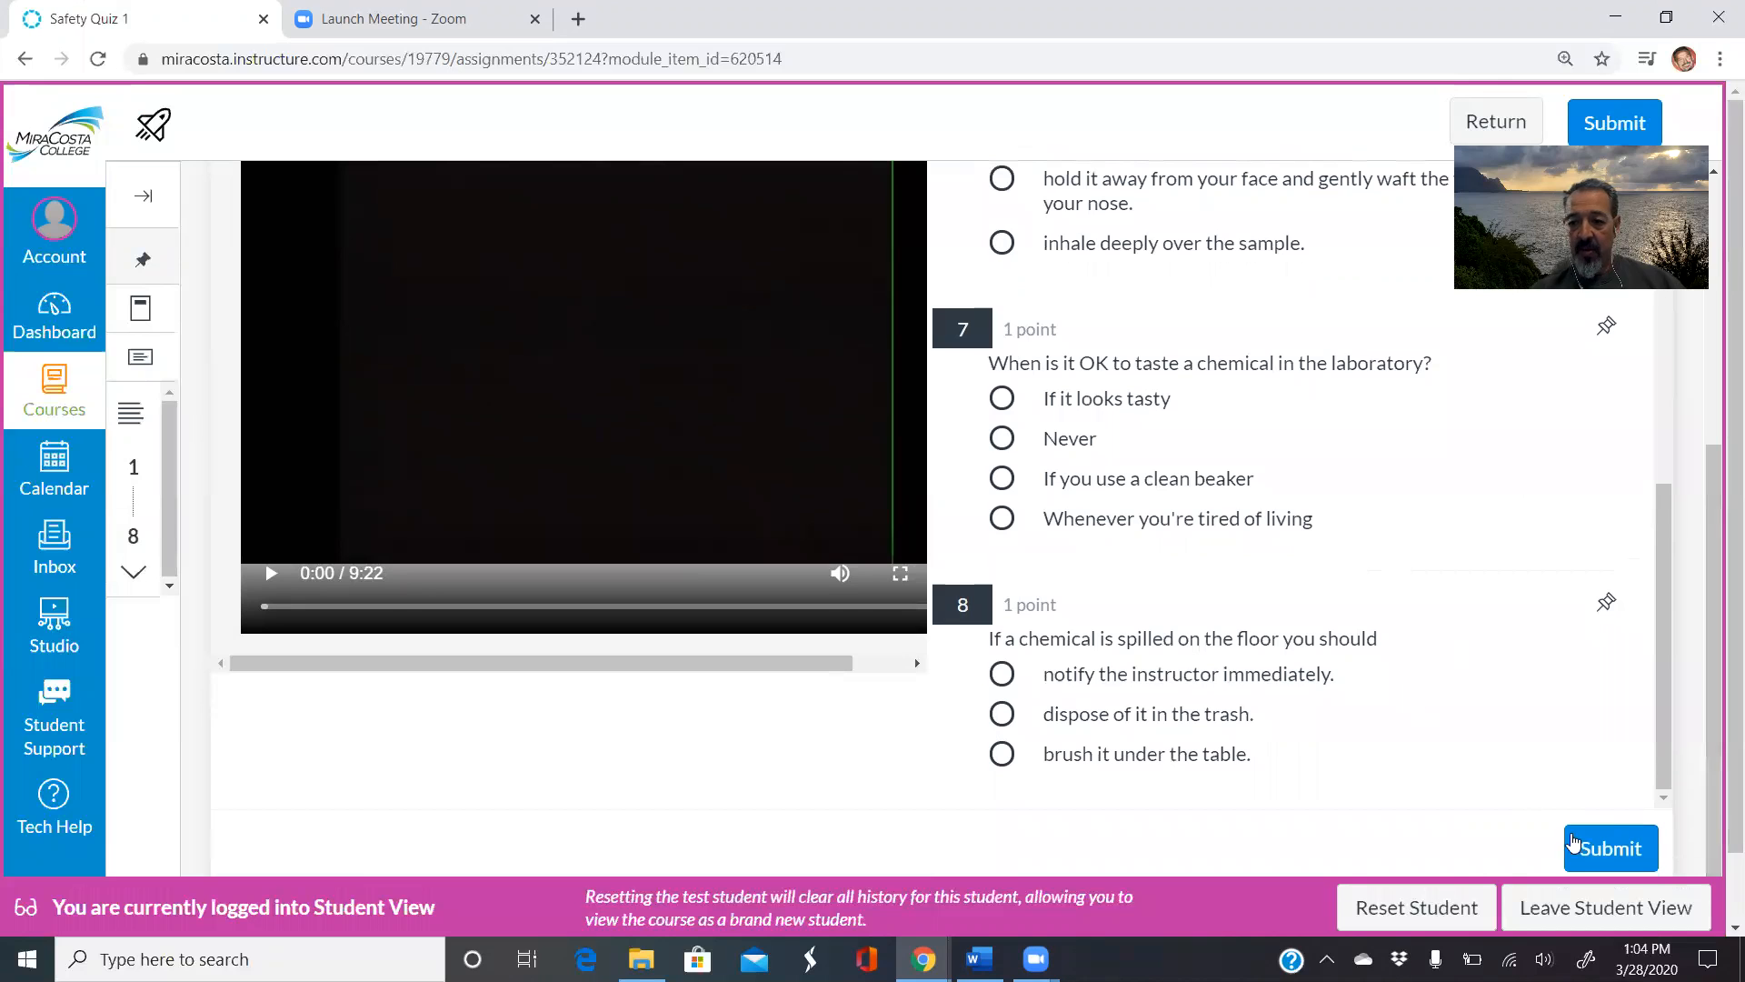
pyautogui.click(1588, 843)
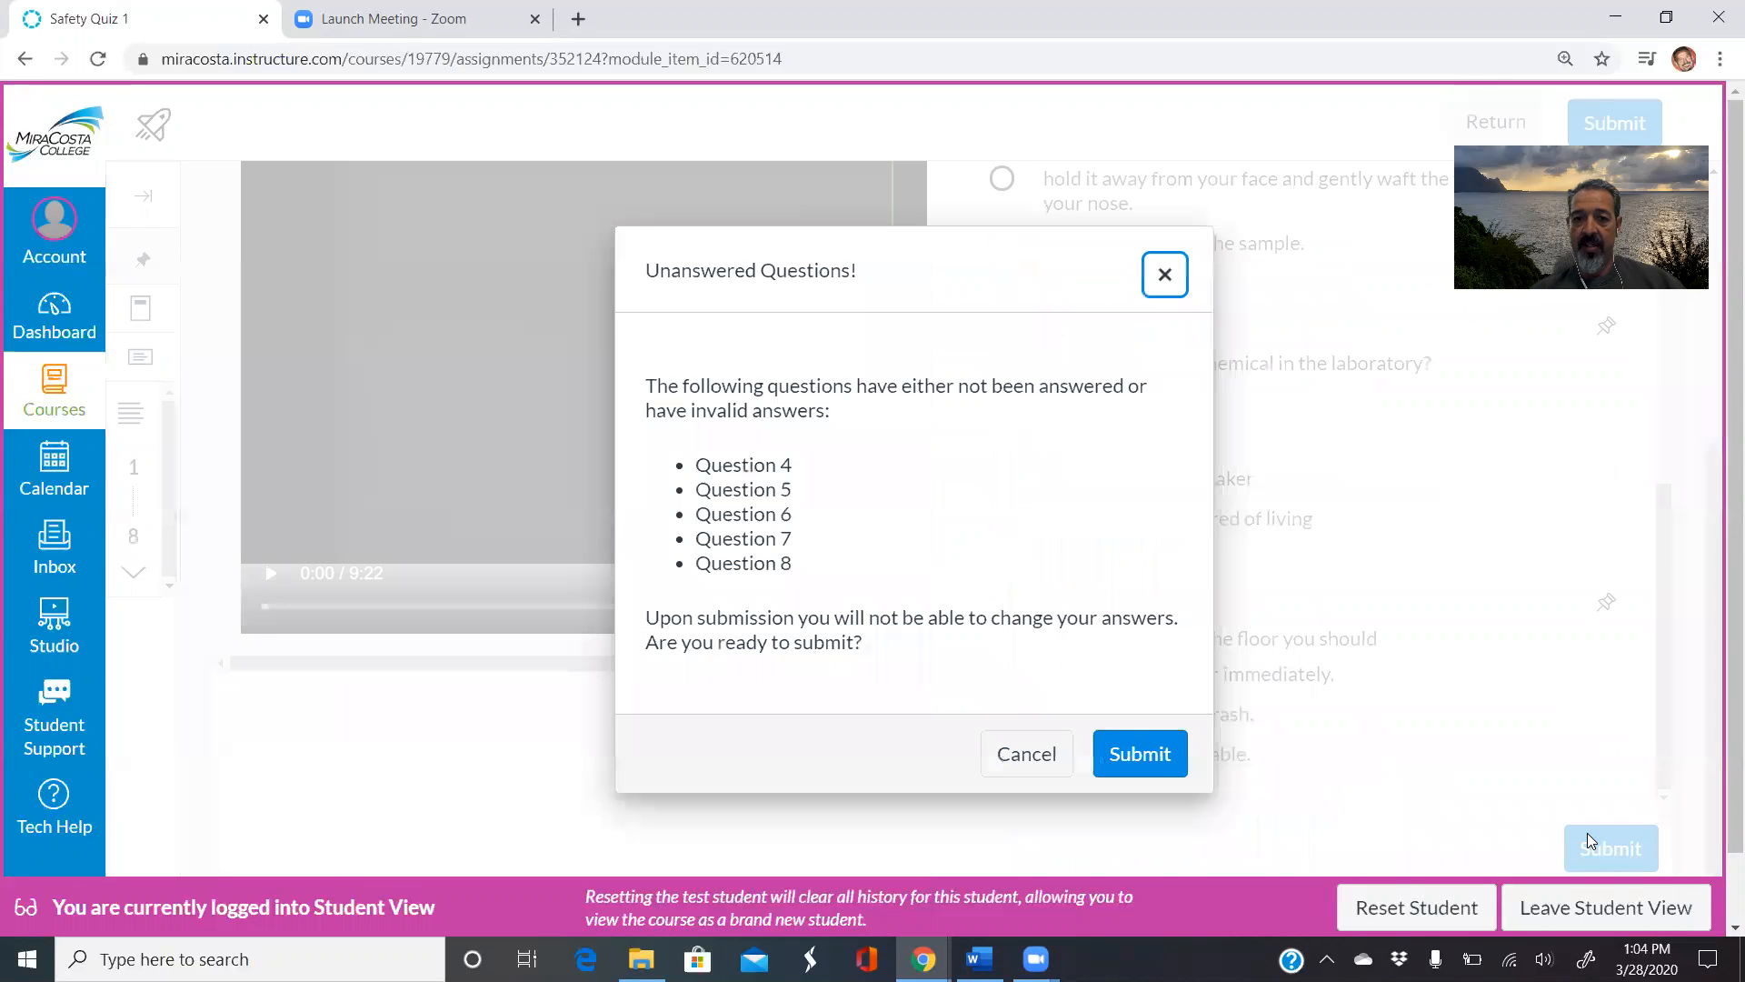
pyautogui.click(1139, 753)
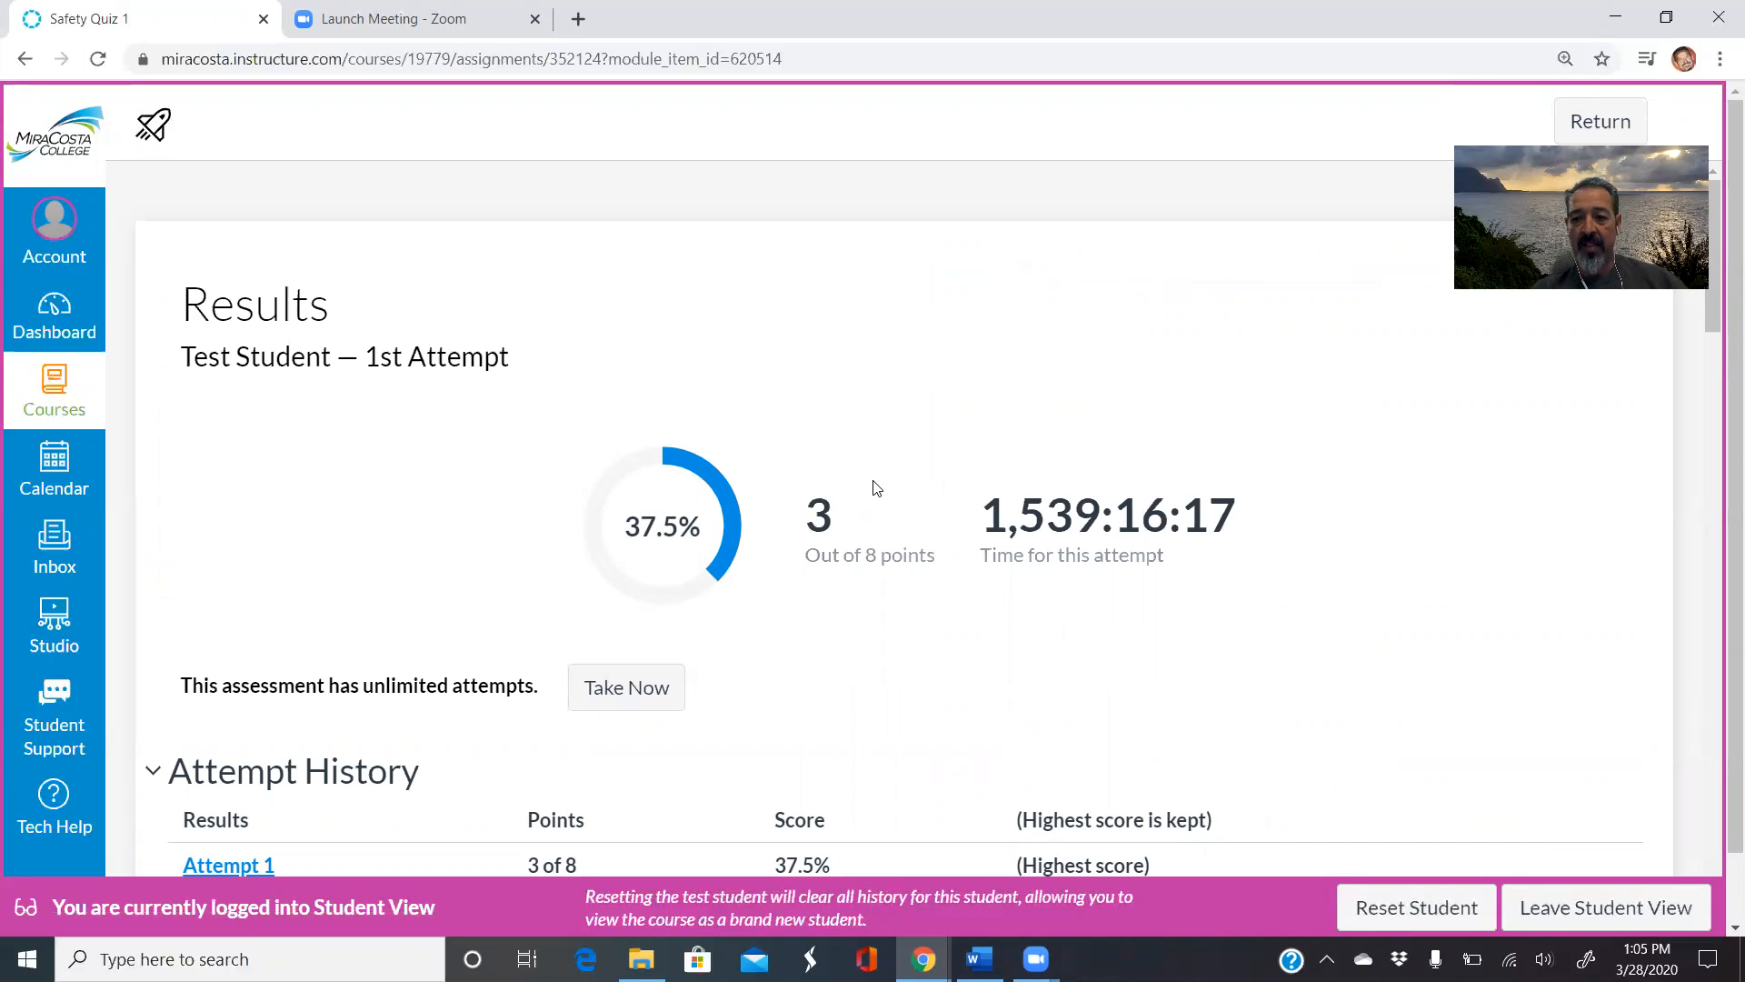
# Review the graded answers to each question in the quiz attempt's results.
pyautogui.scroll(-20, 875, 488)
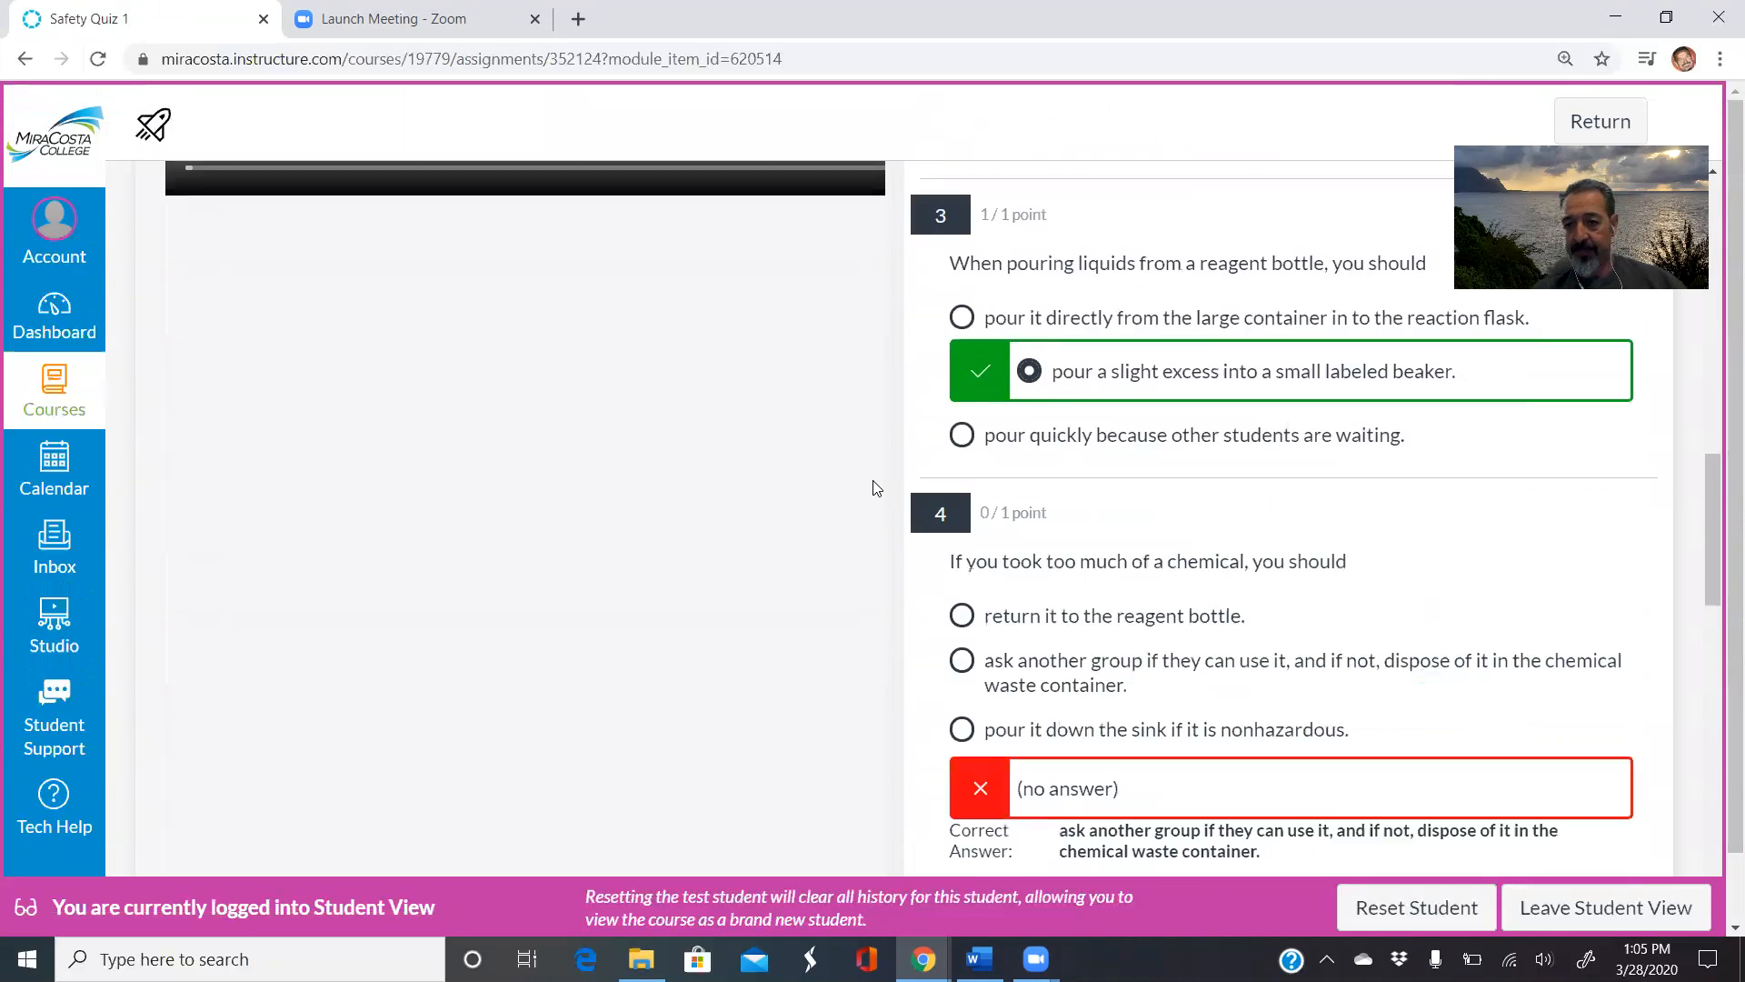
pyautogui.scroll(-8, 875, 488)
pyautogui.scroll(20, 876, 487)
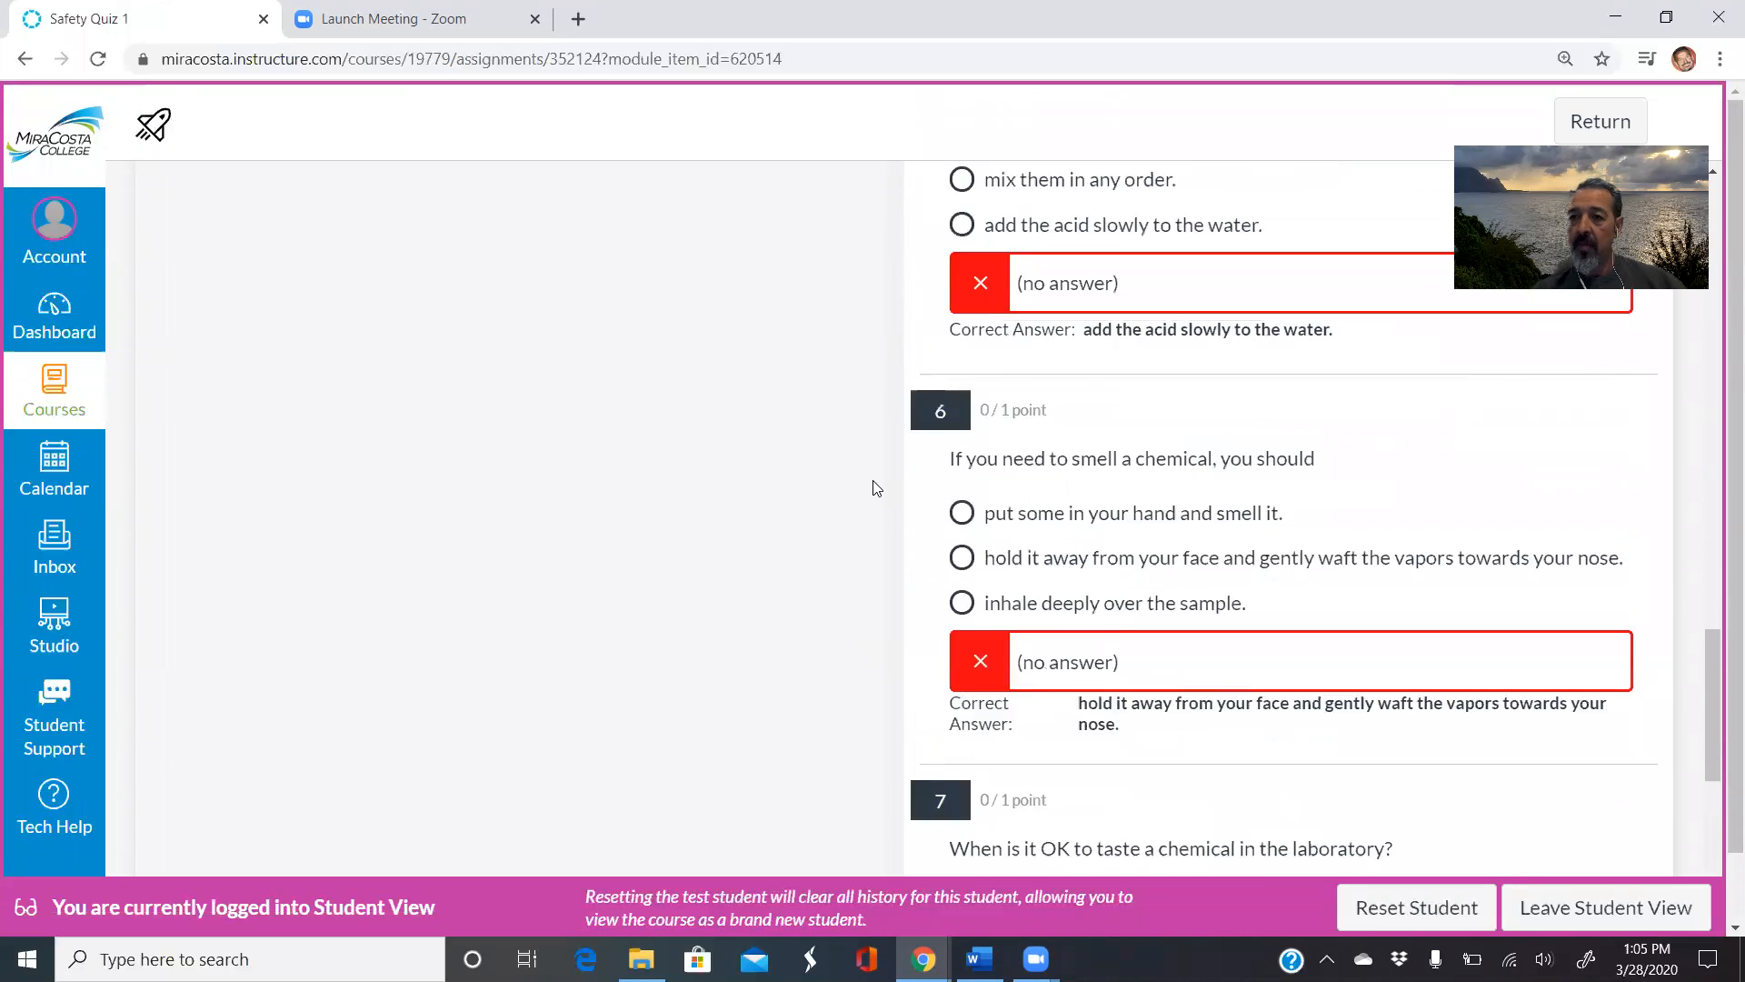
# Return from the quiz results to the course modules and collapse the Starting with Safety module.
pyautogui.click(1617, 123)
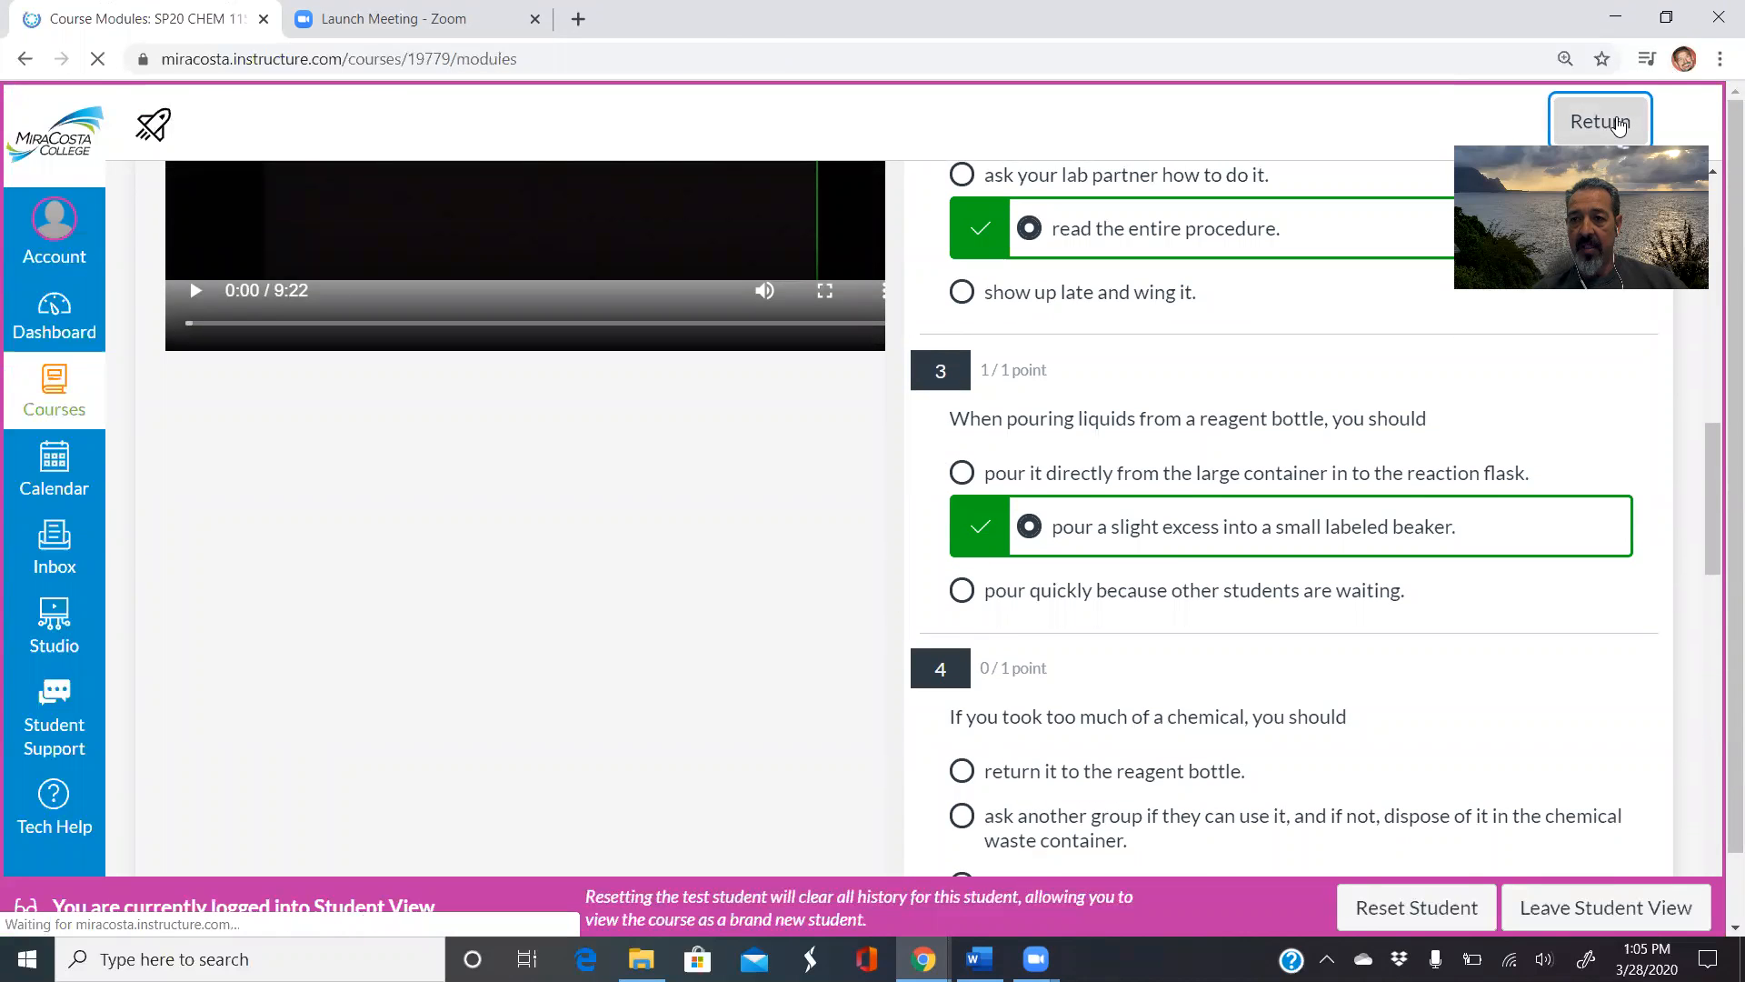
pyautogui.scroll(-5, 827, 264)
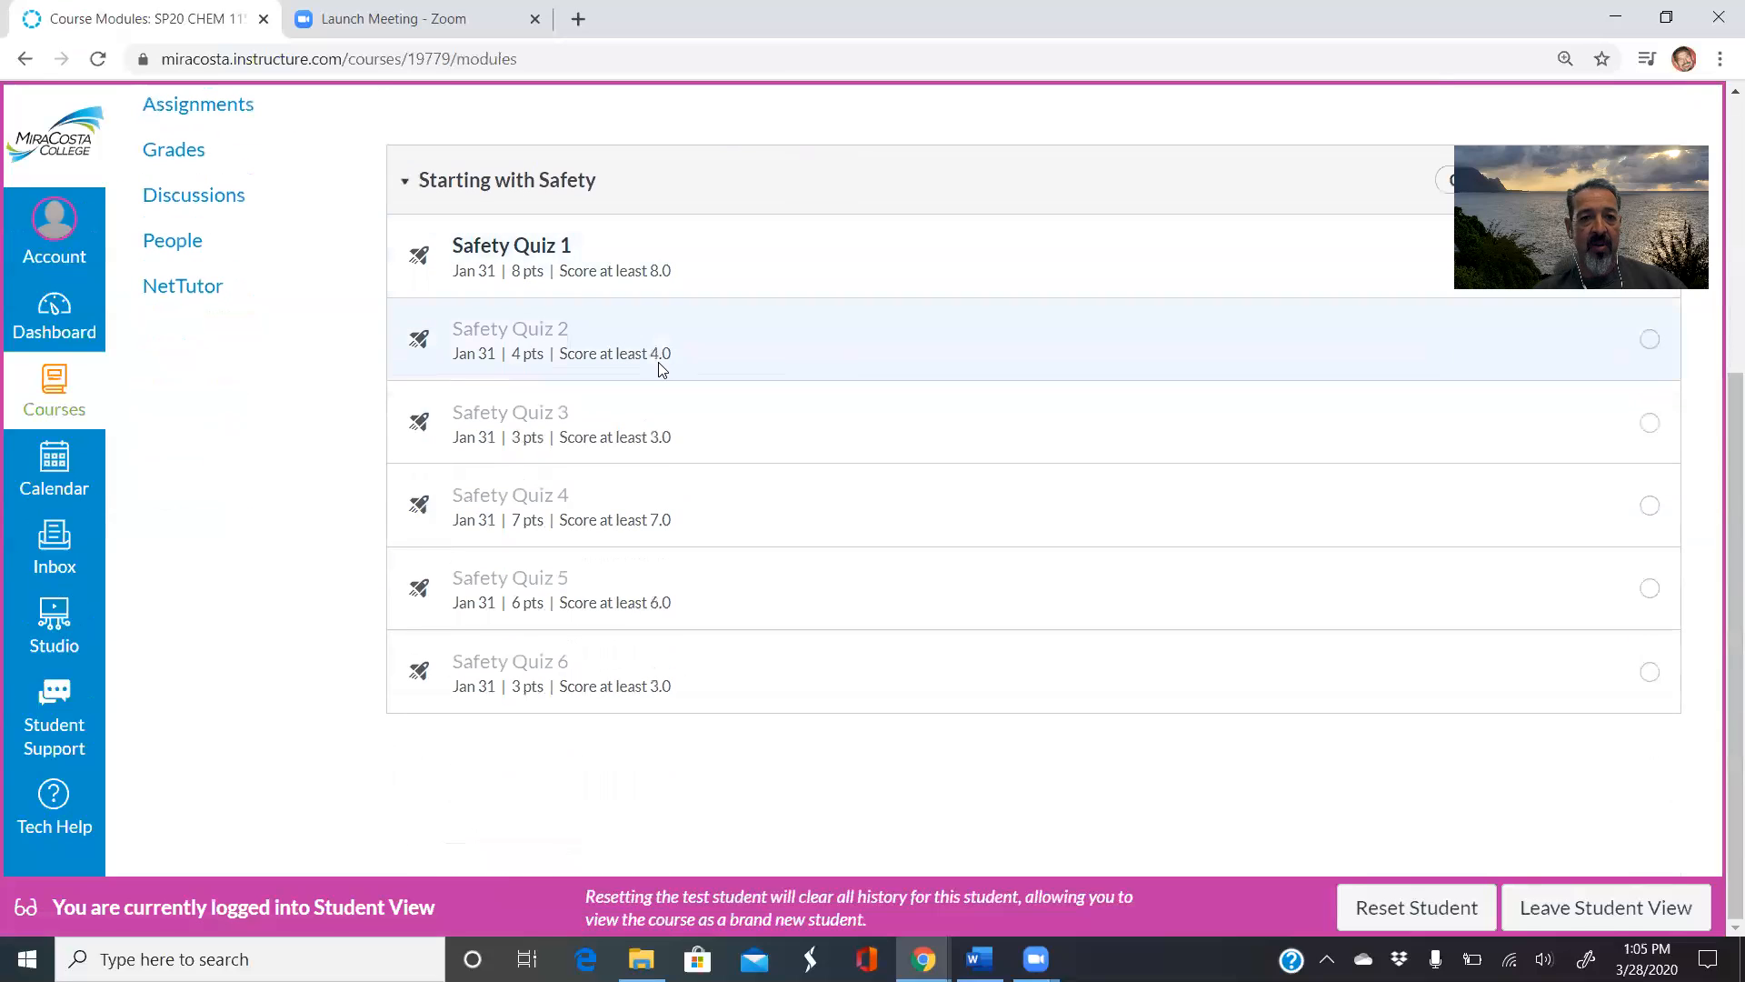
pyautogui.click(406, 186)
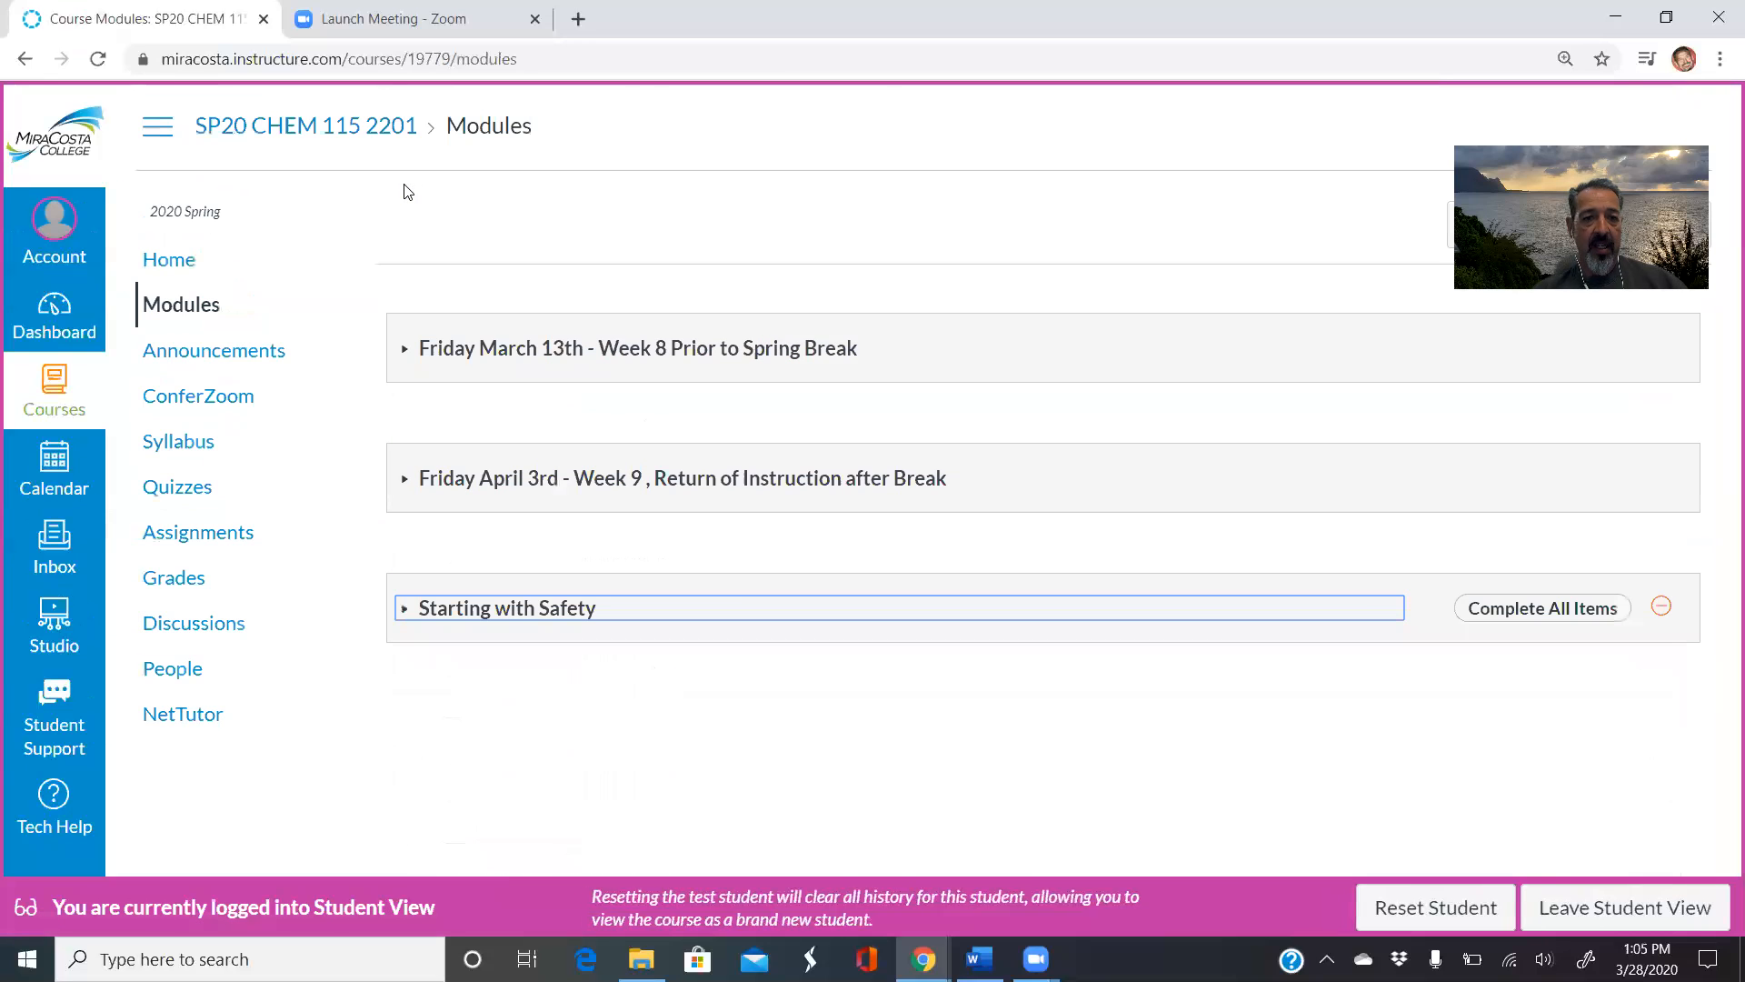
# Expand the Friday April 3rd - Week 9 module and view the CHEM 115 Activity #6: Stoichiometry assignment's scanning and upload instructions.
pyautogui.click(402, 482)
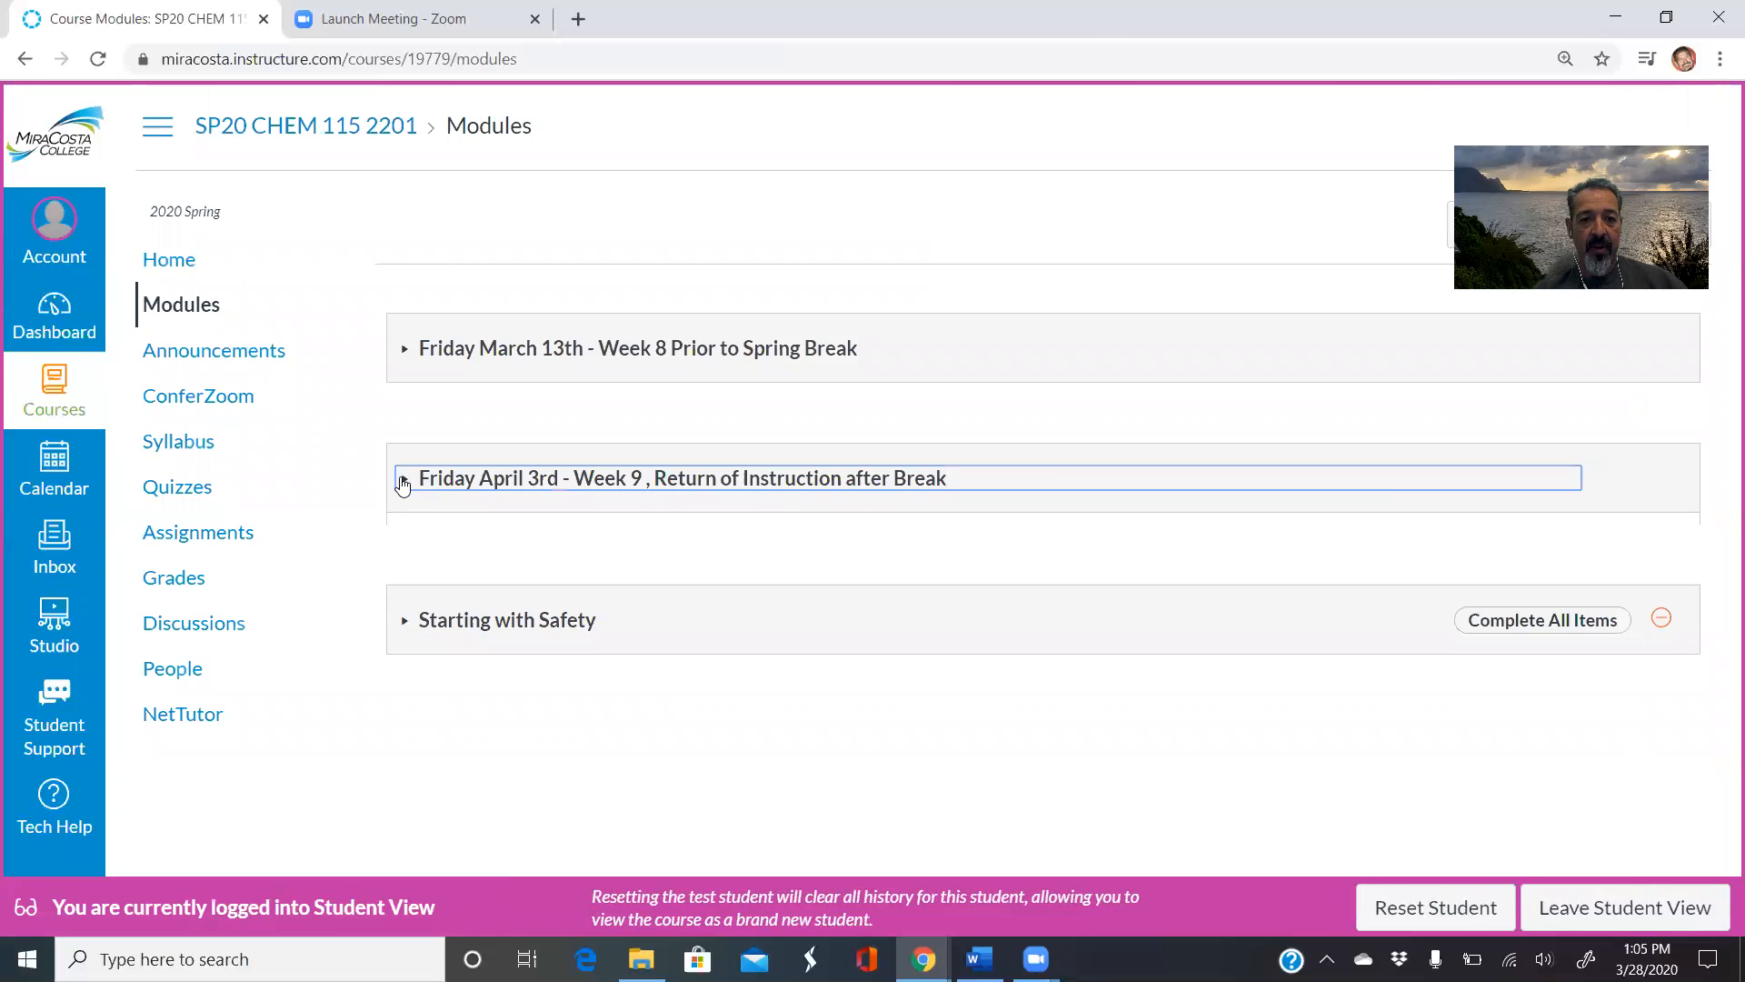
pyautogui.scroll(-1, 803, 623)
pyautogui.scroll(-1, 804, 624)
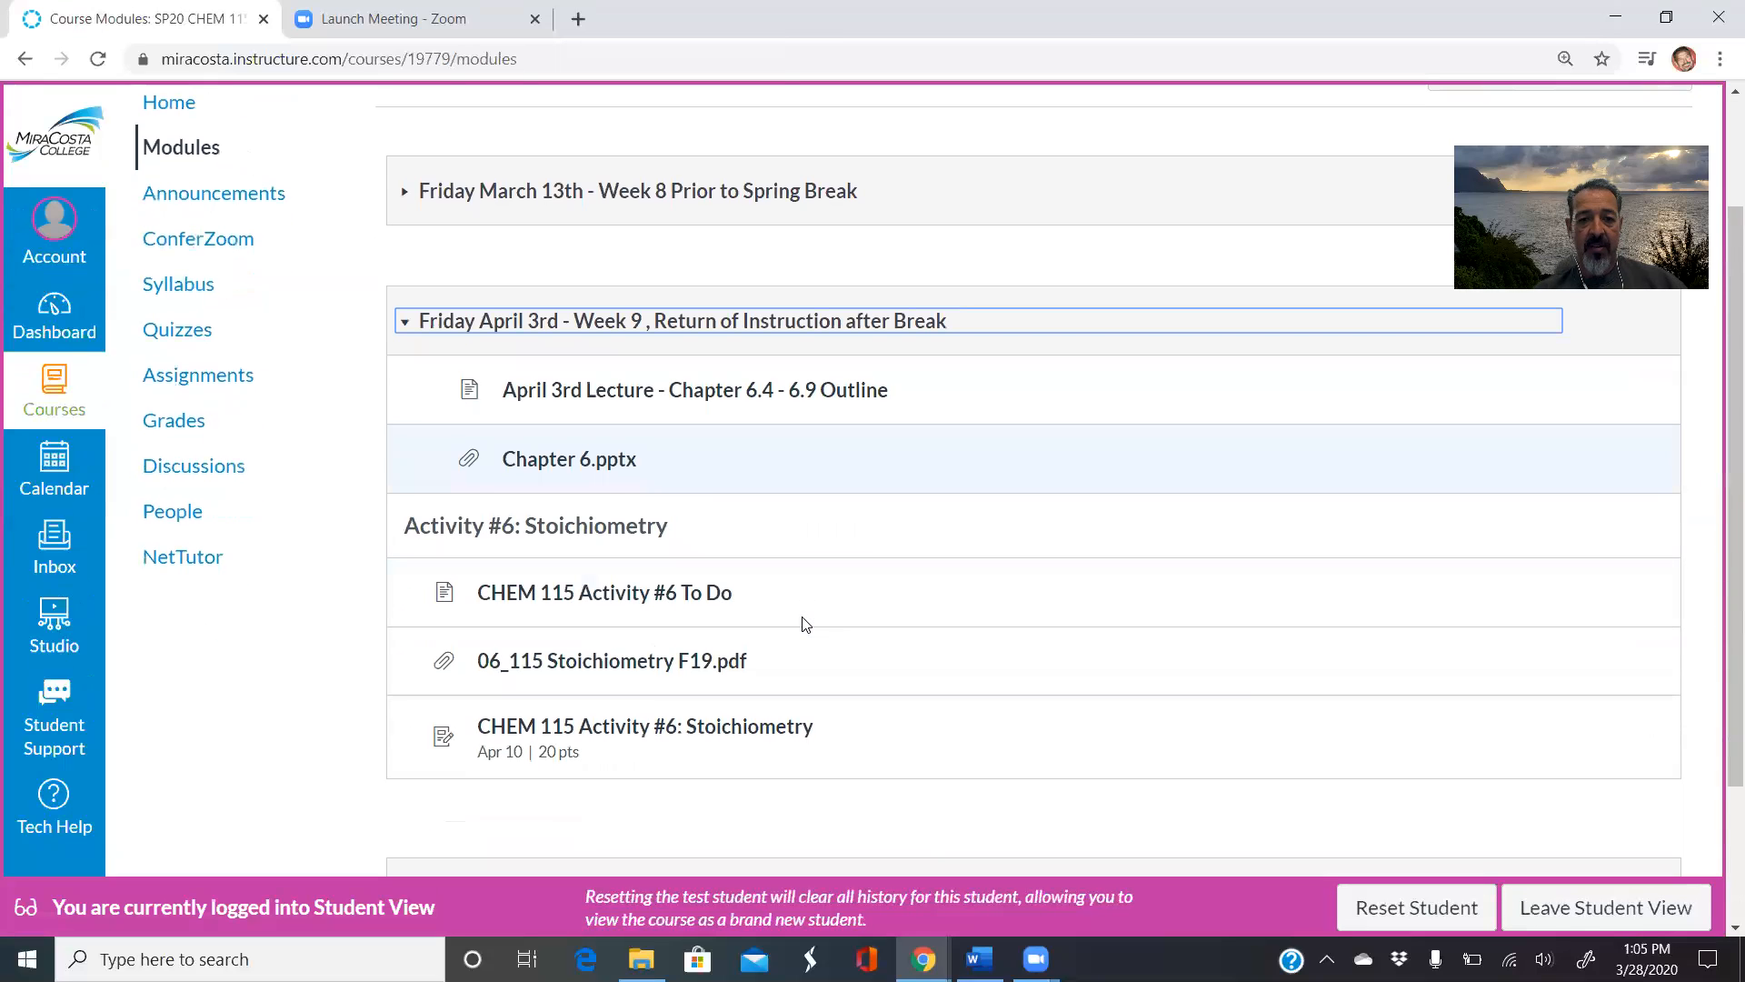
pyautogui.click(735, 727)
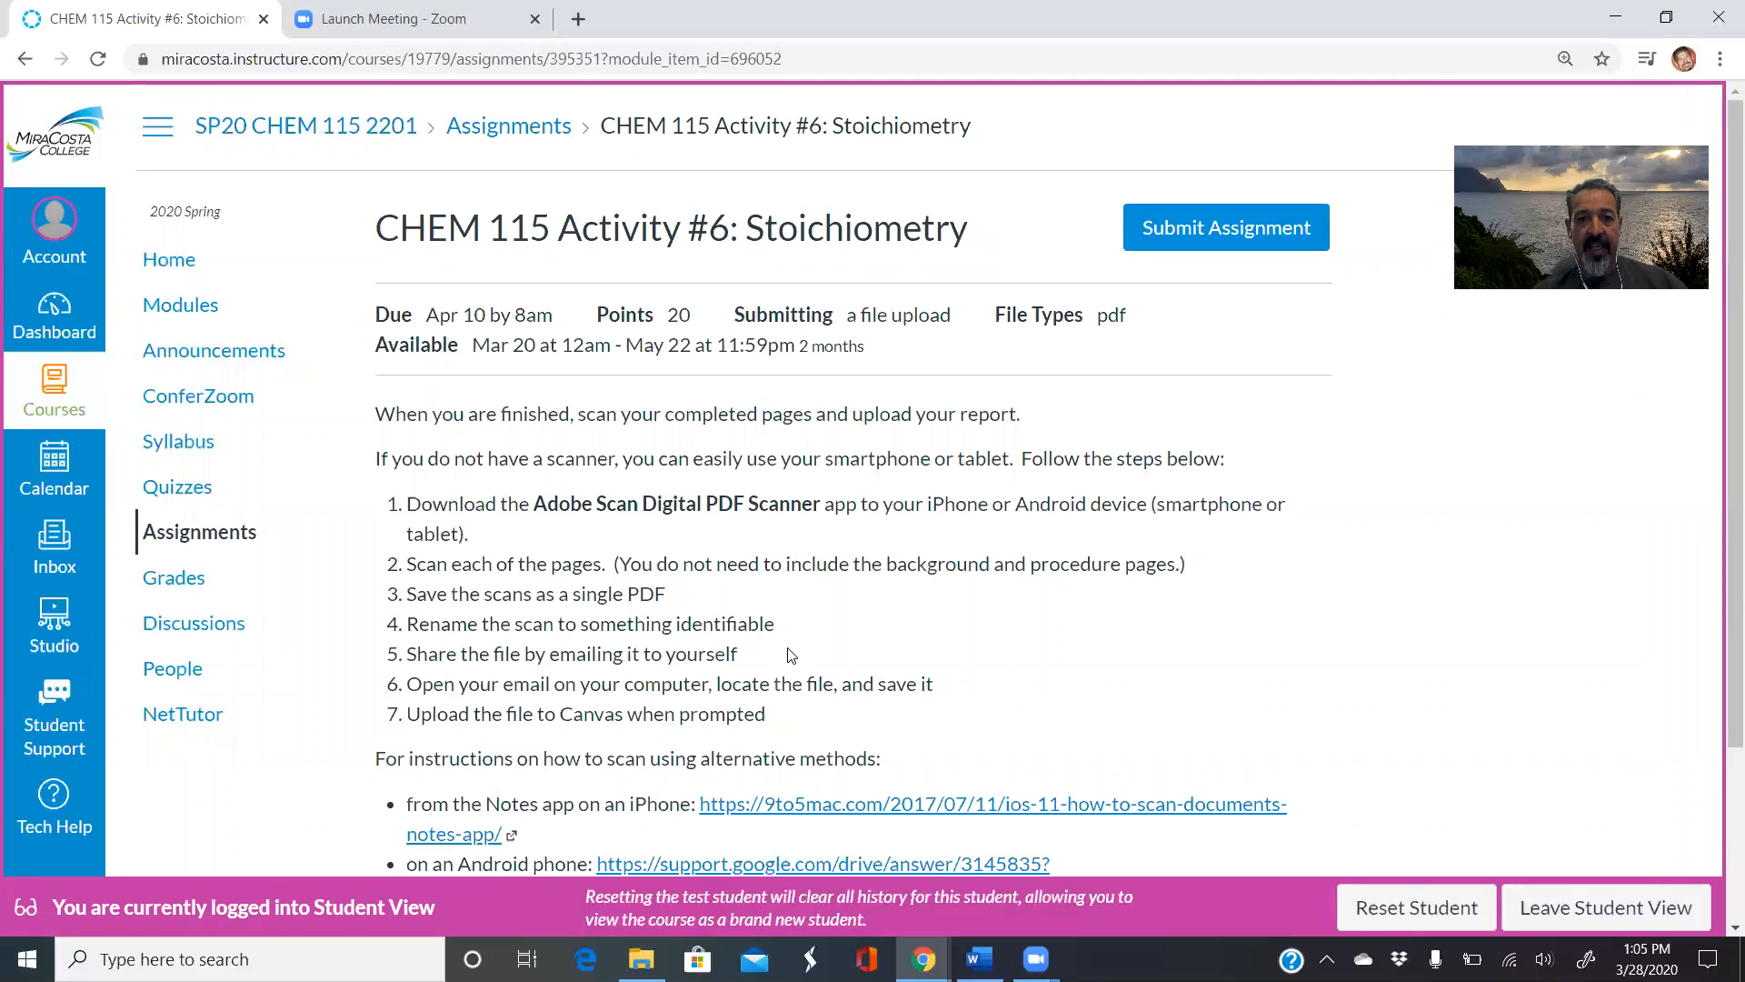
pyautogui.scroll(-1, 789, 654)
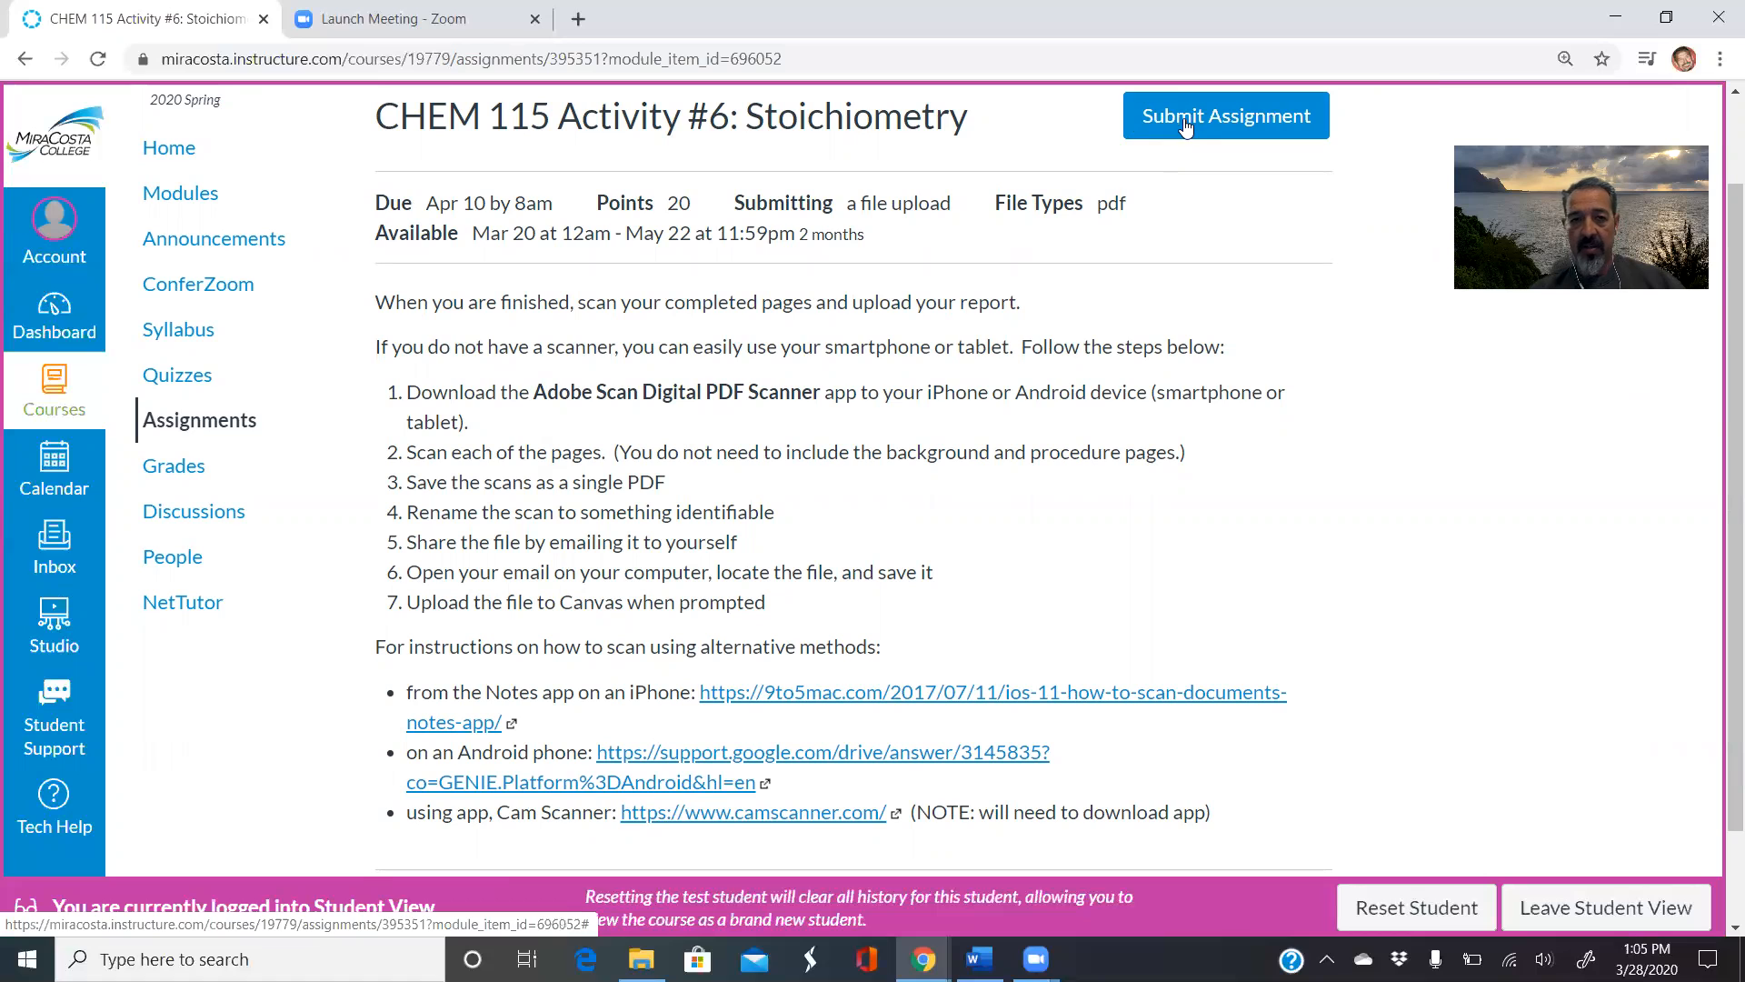
# Go back to the course modules and collapse the Friday April 3rd - Week 9 module.
pyautogui.click(208, 212)
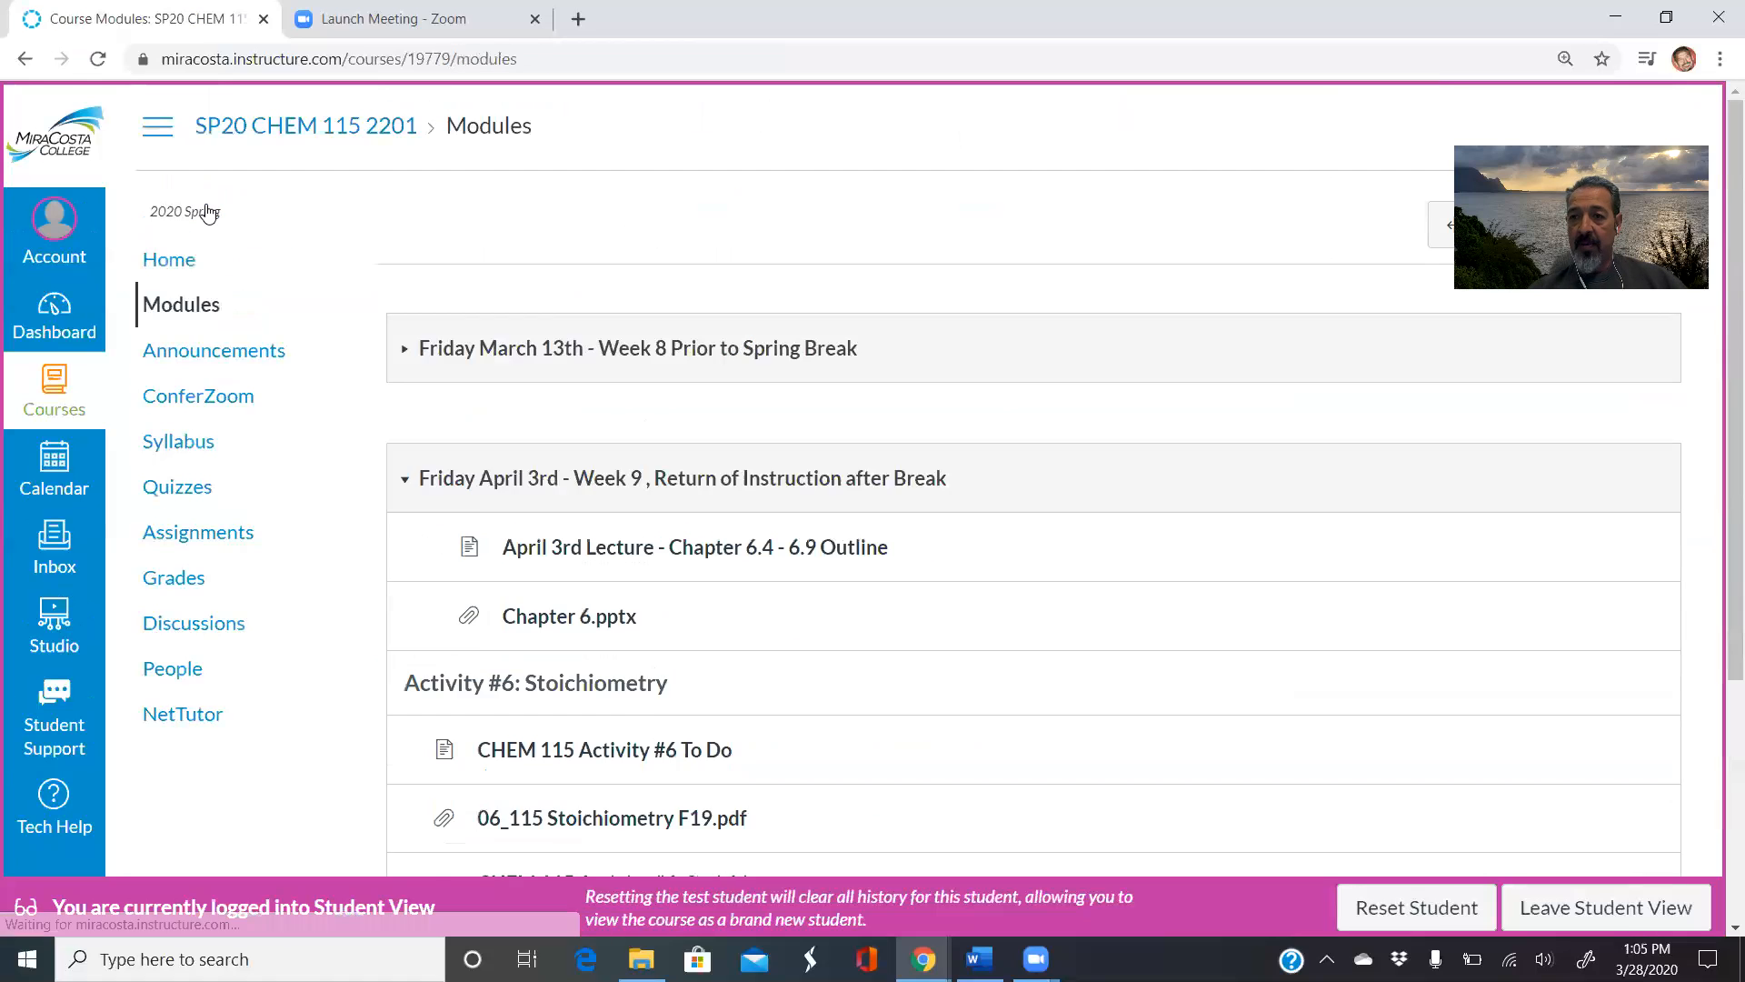
pyautogui.scroll(-4, 272, 202)
pyautogui.click(406, 154)
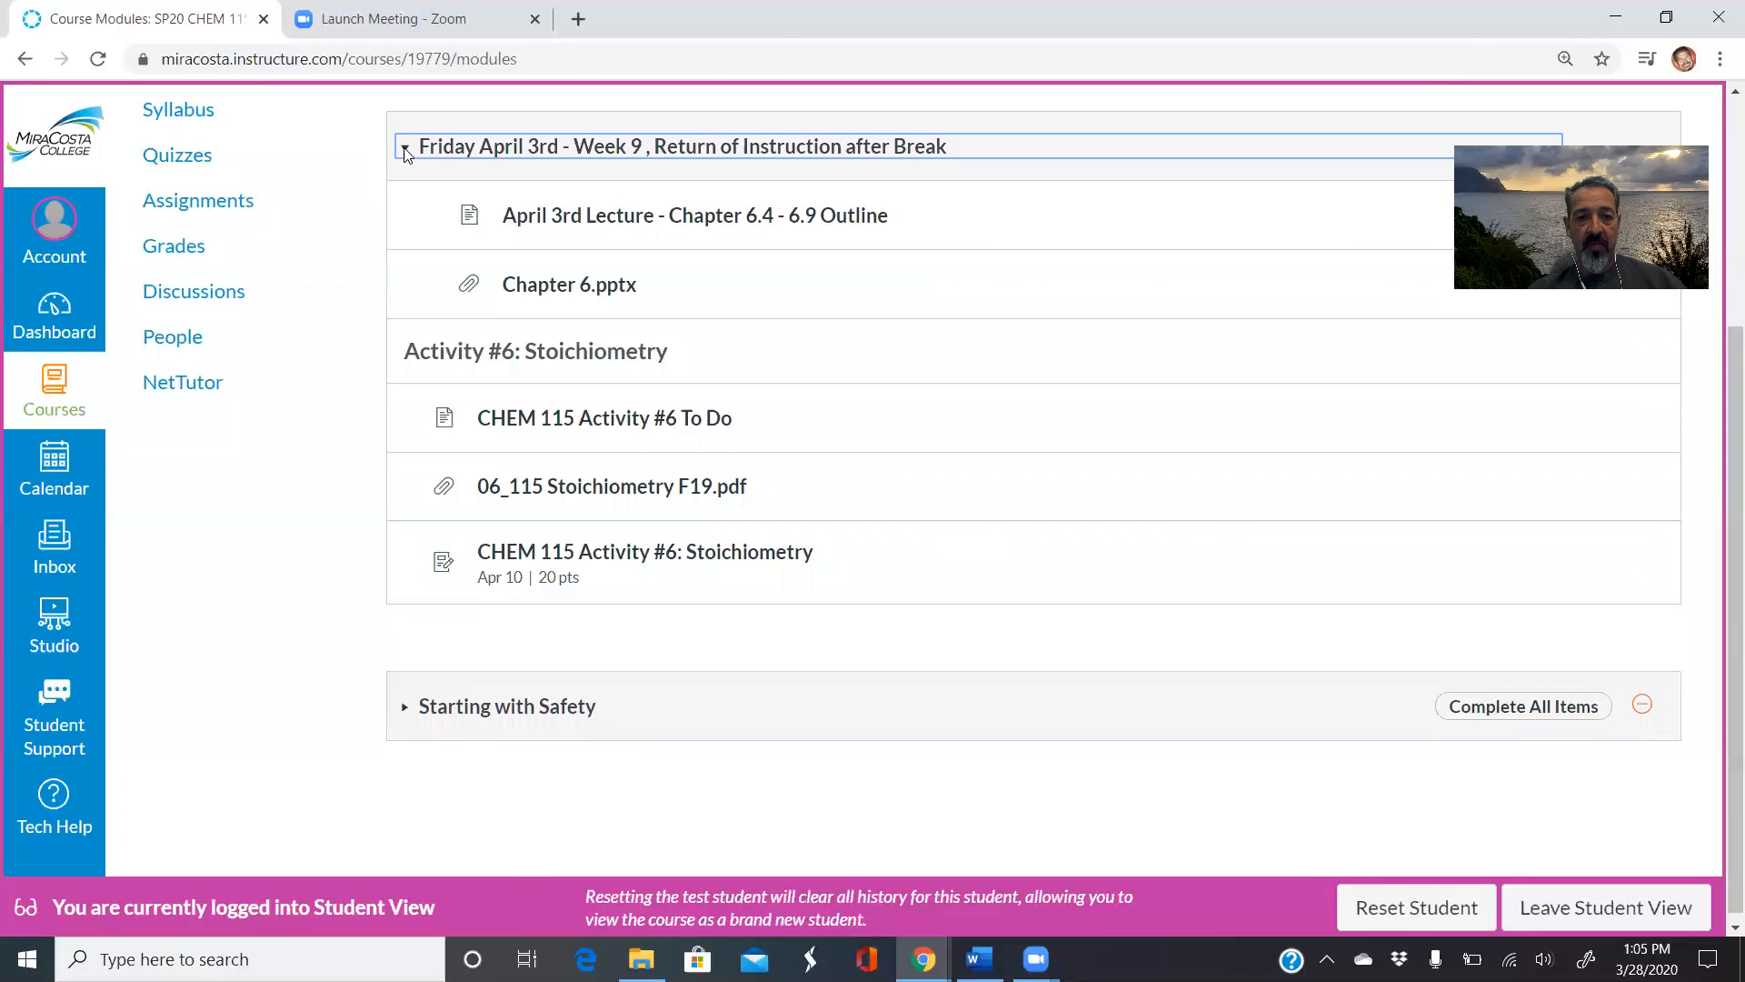
# Expand the Friday March 13th - Week 8 module and open the CHEM 115 Activity #5: Chemical Reactions & Equations quiz.
pyautogui.click(401, 349)
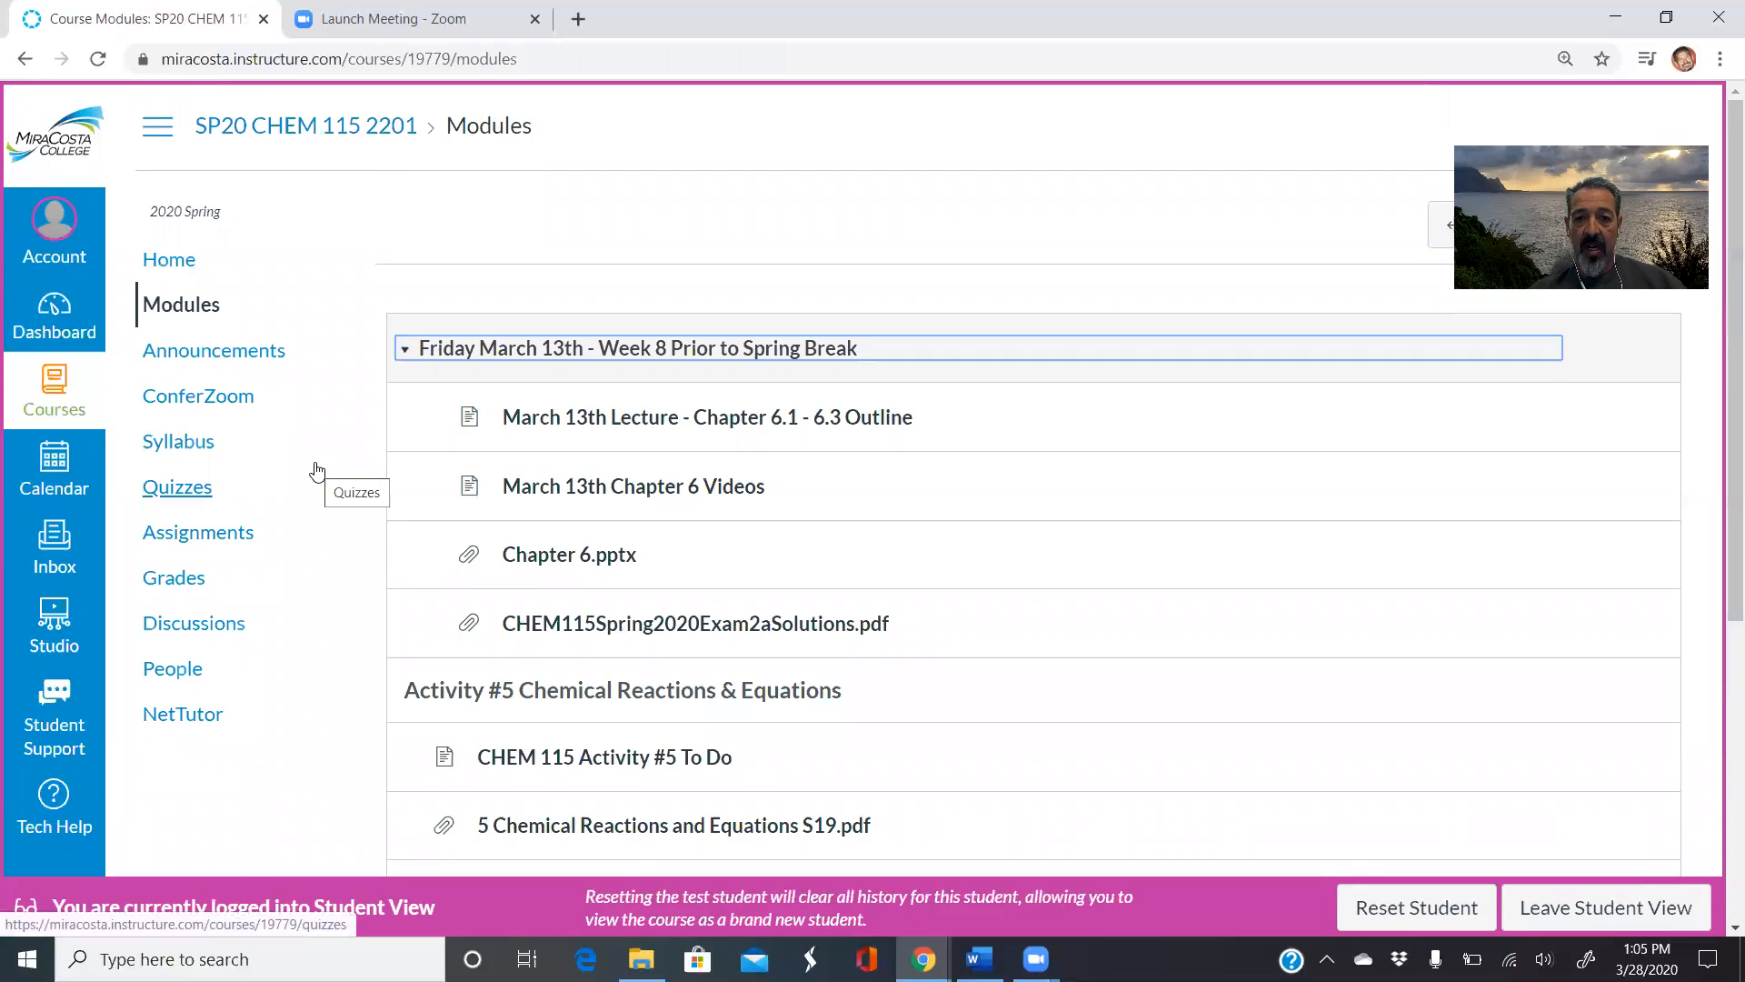
pyautogui.scroll(-2, 316, 470)
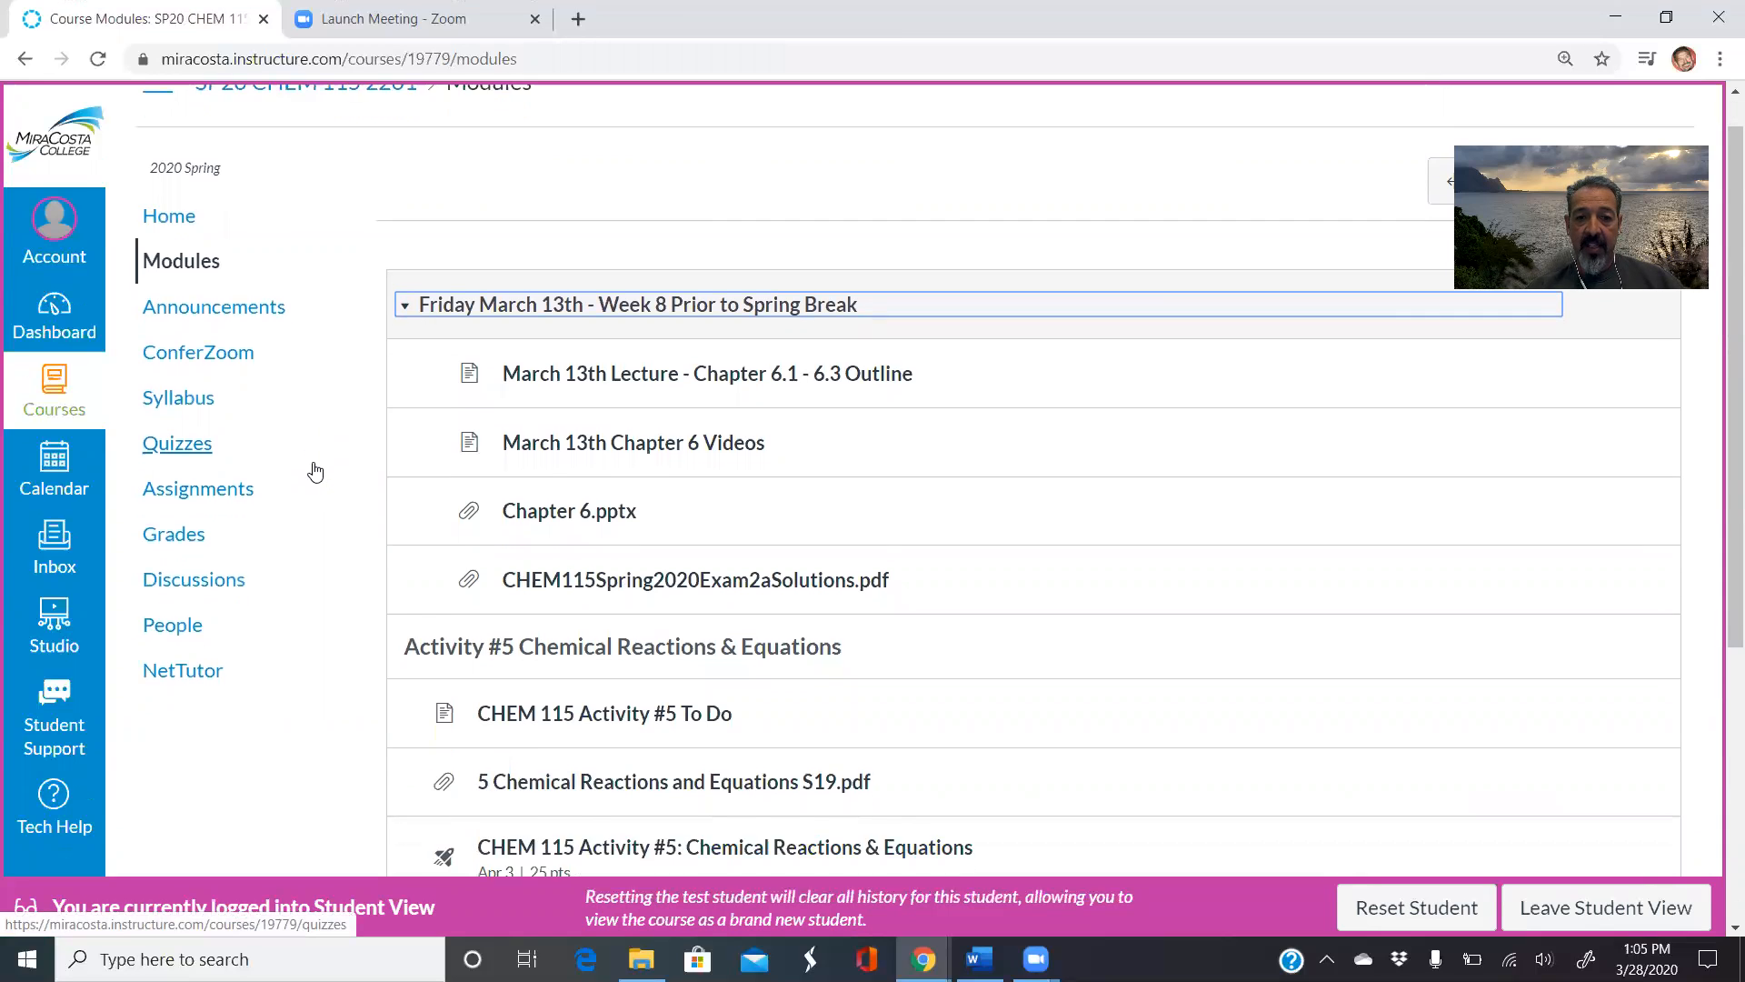
pyautogui.scroll(-1, 315, 469)
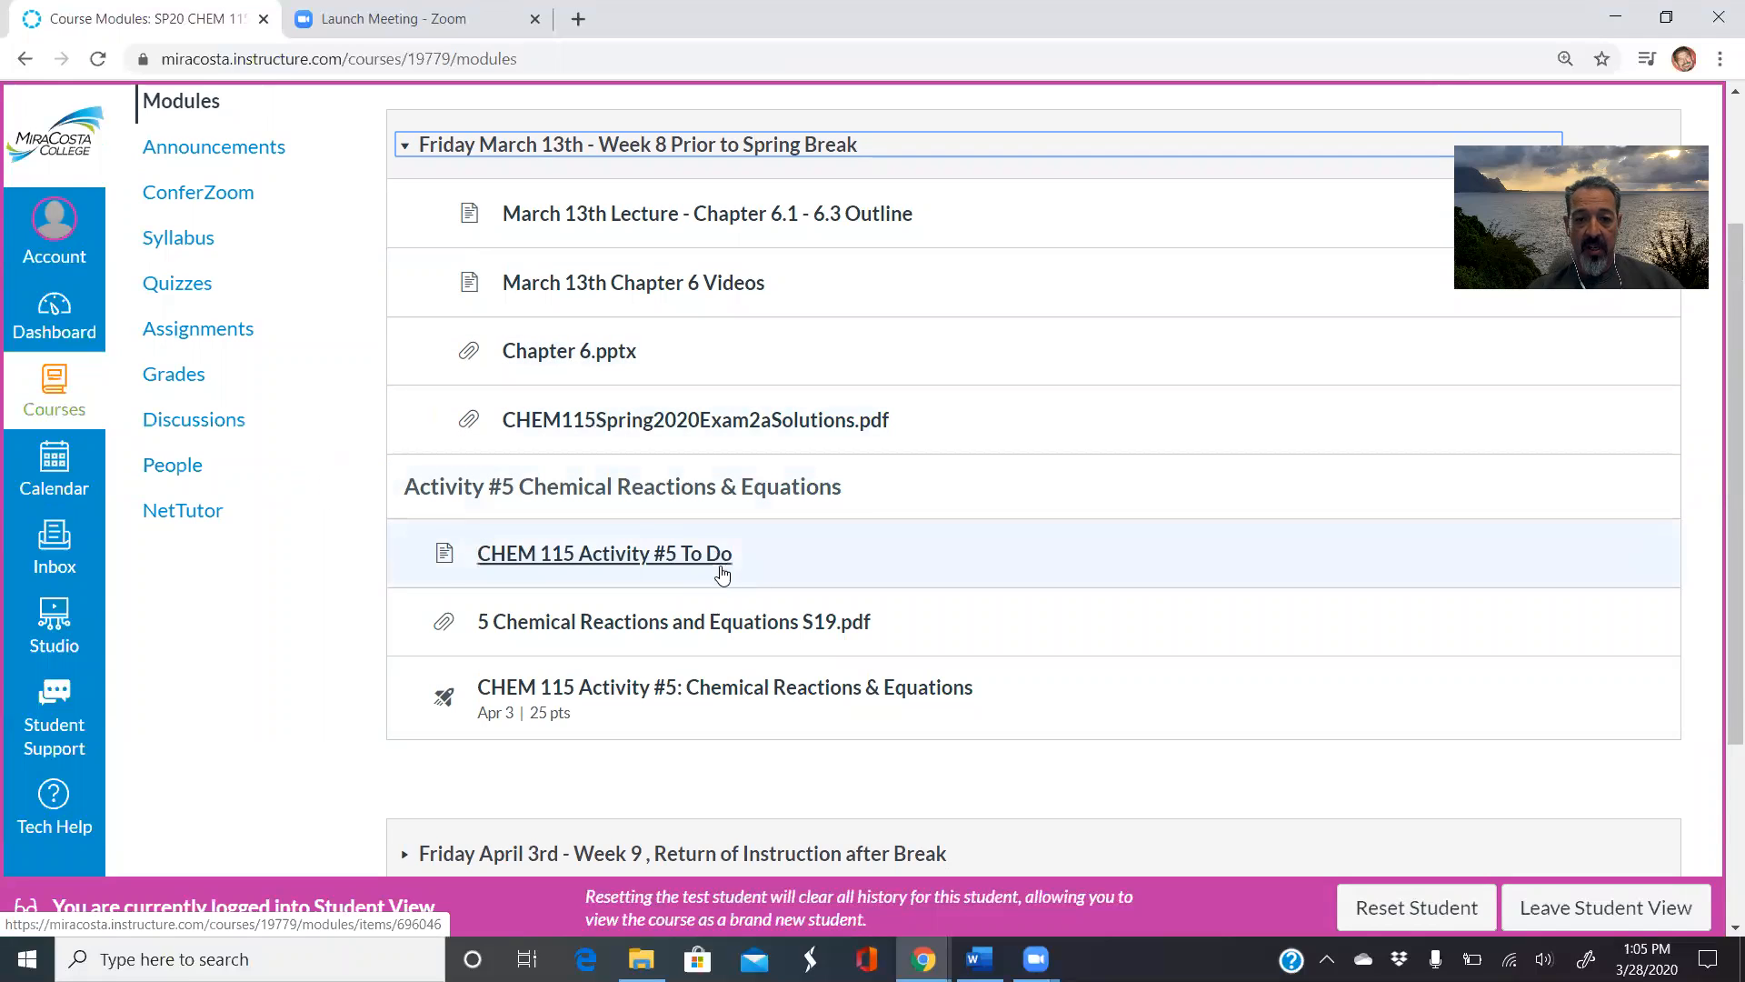
pyautogui.click(747, 691)
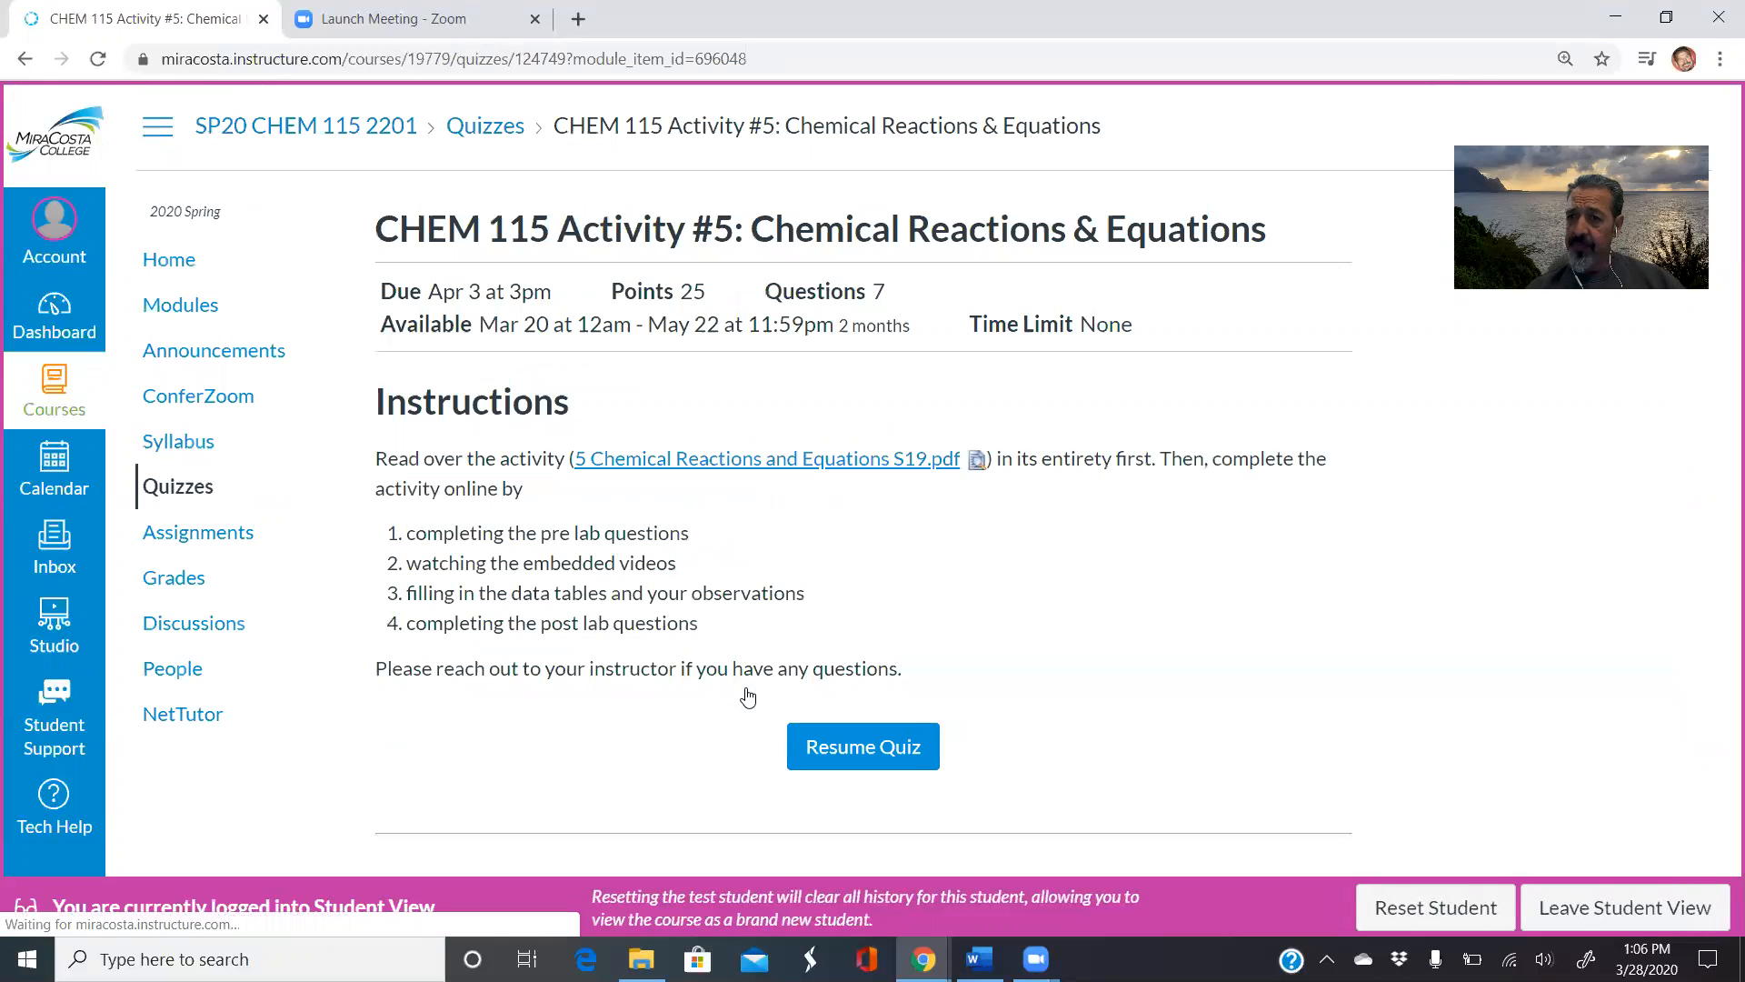
# Resume the Activity #5 quiz and examine Question 1's reaction descriptions A to D and its answer editor.
pyautogui.click(868, 749)
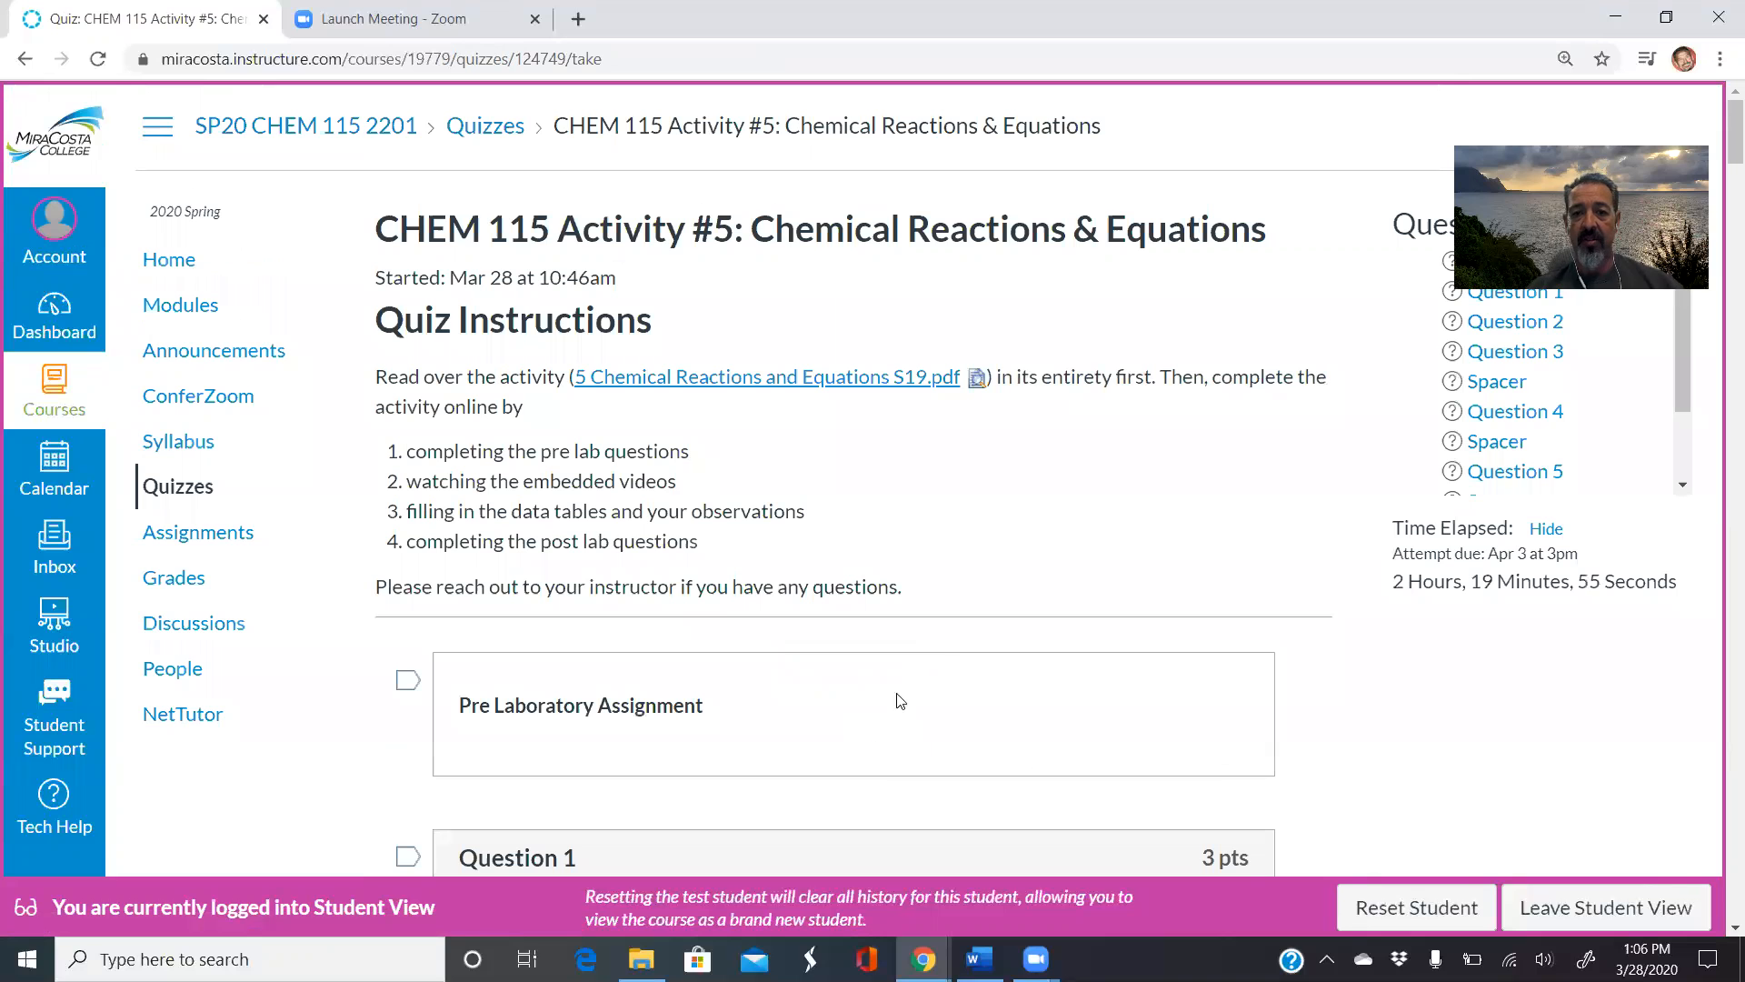
pyautogui.scroll(-6, 993, 588)
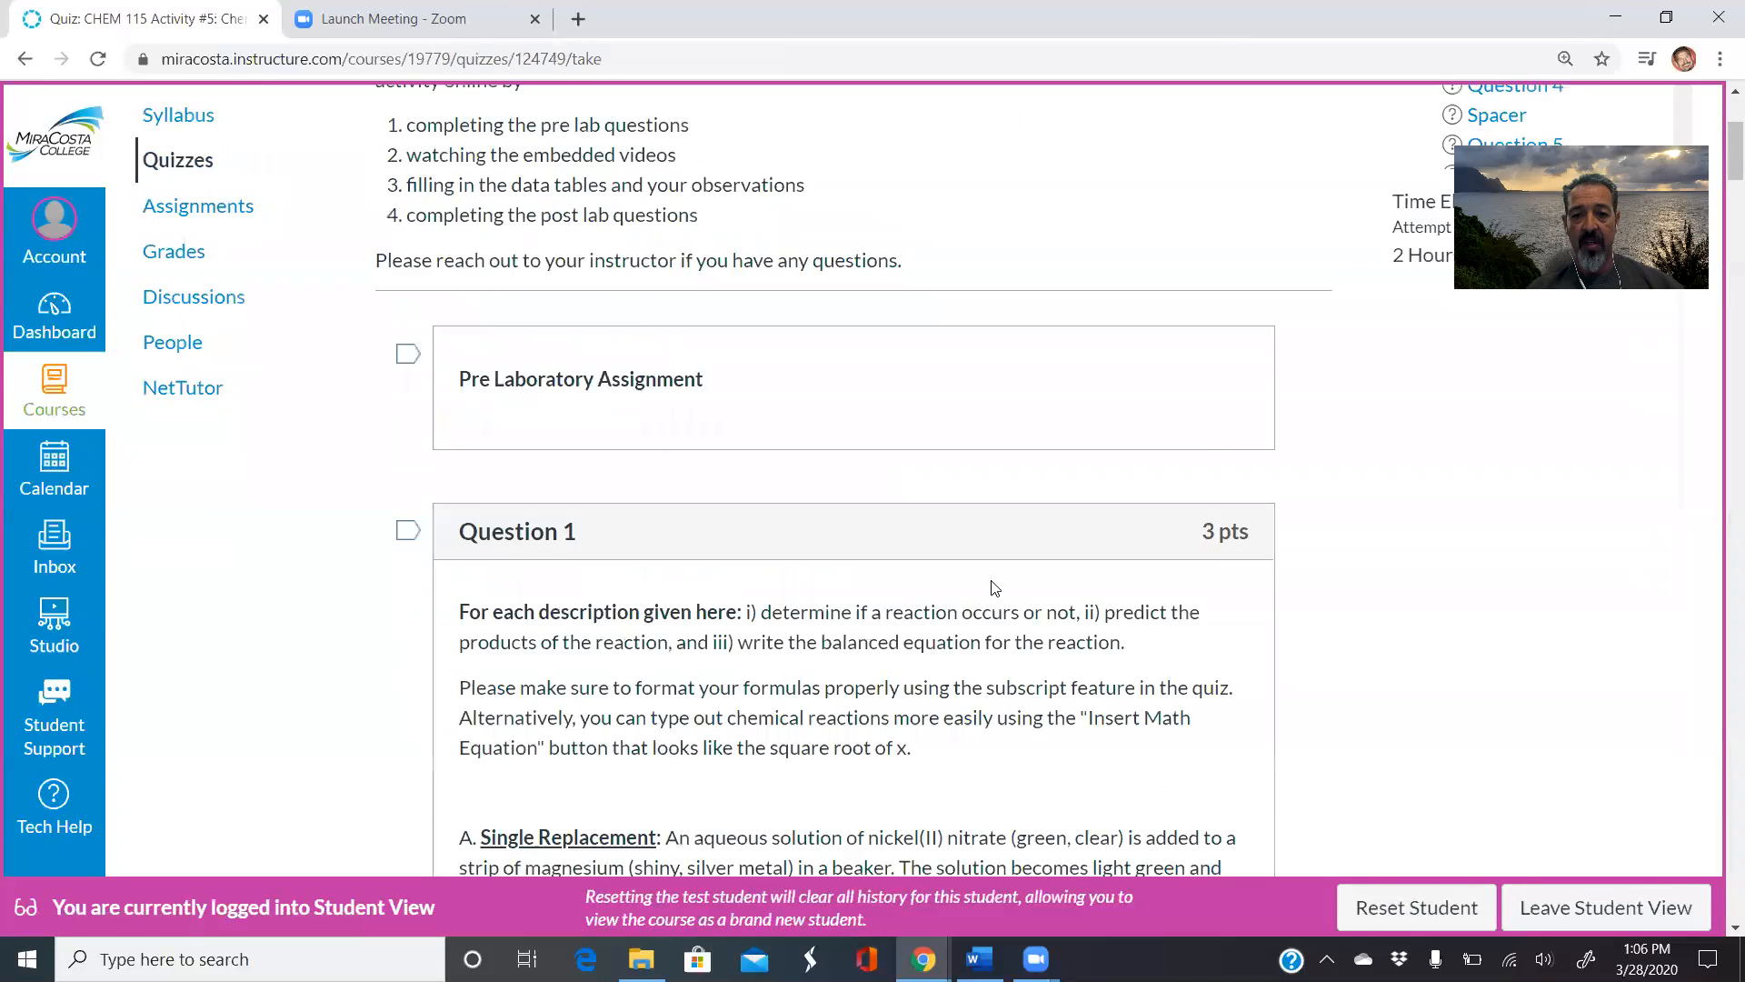
pyautogui.scroll(-5, 994, 582)
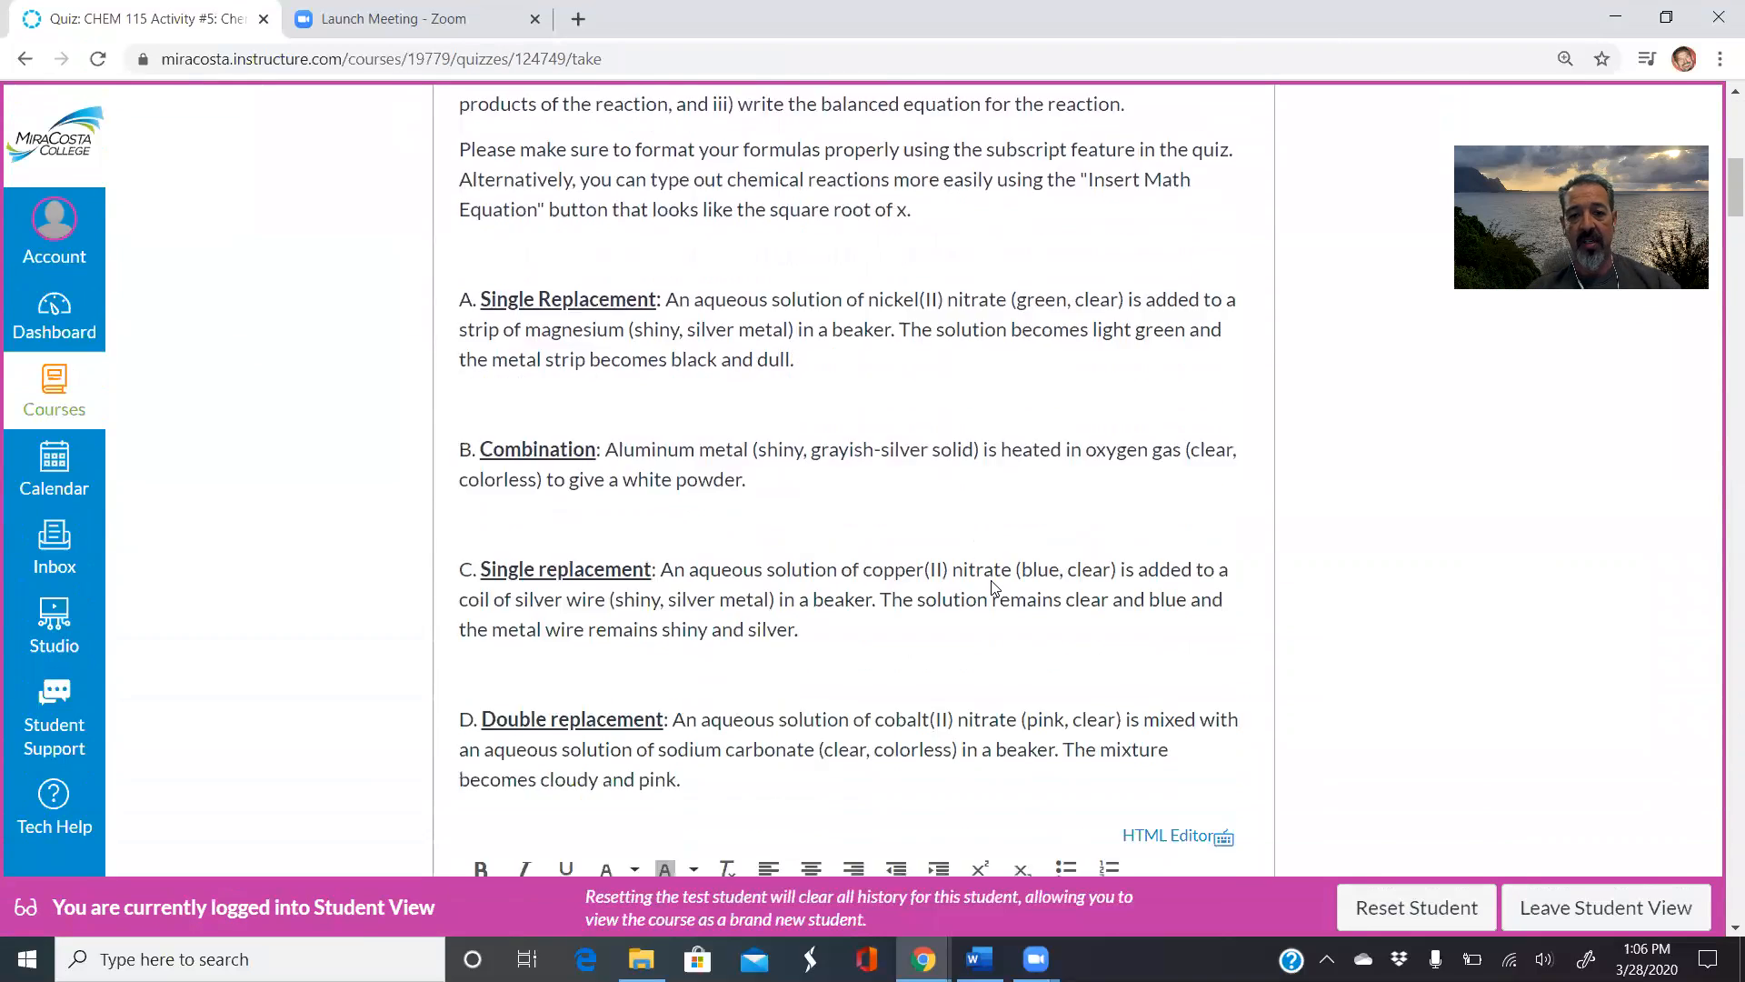
pyautogui.scroll(-2, 995, 588)
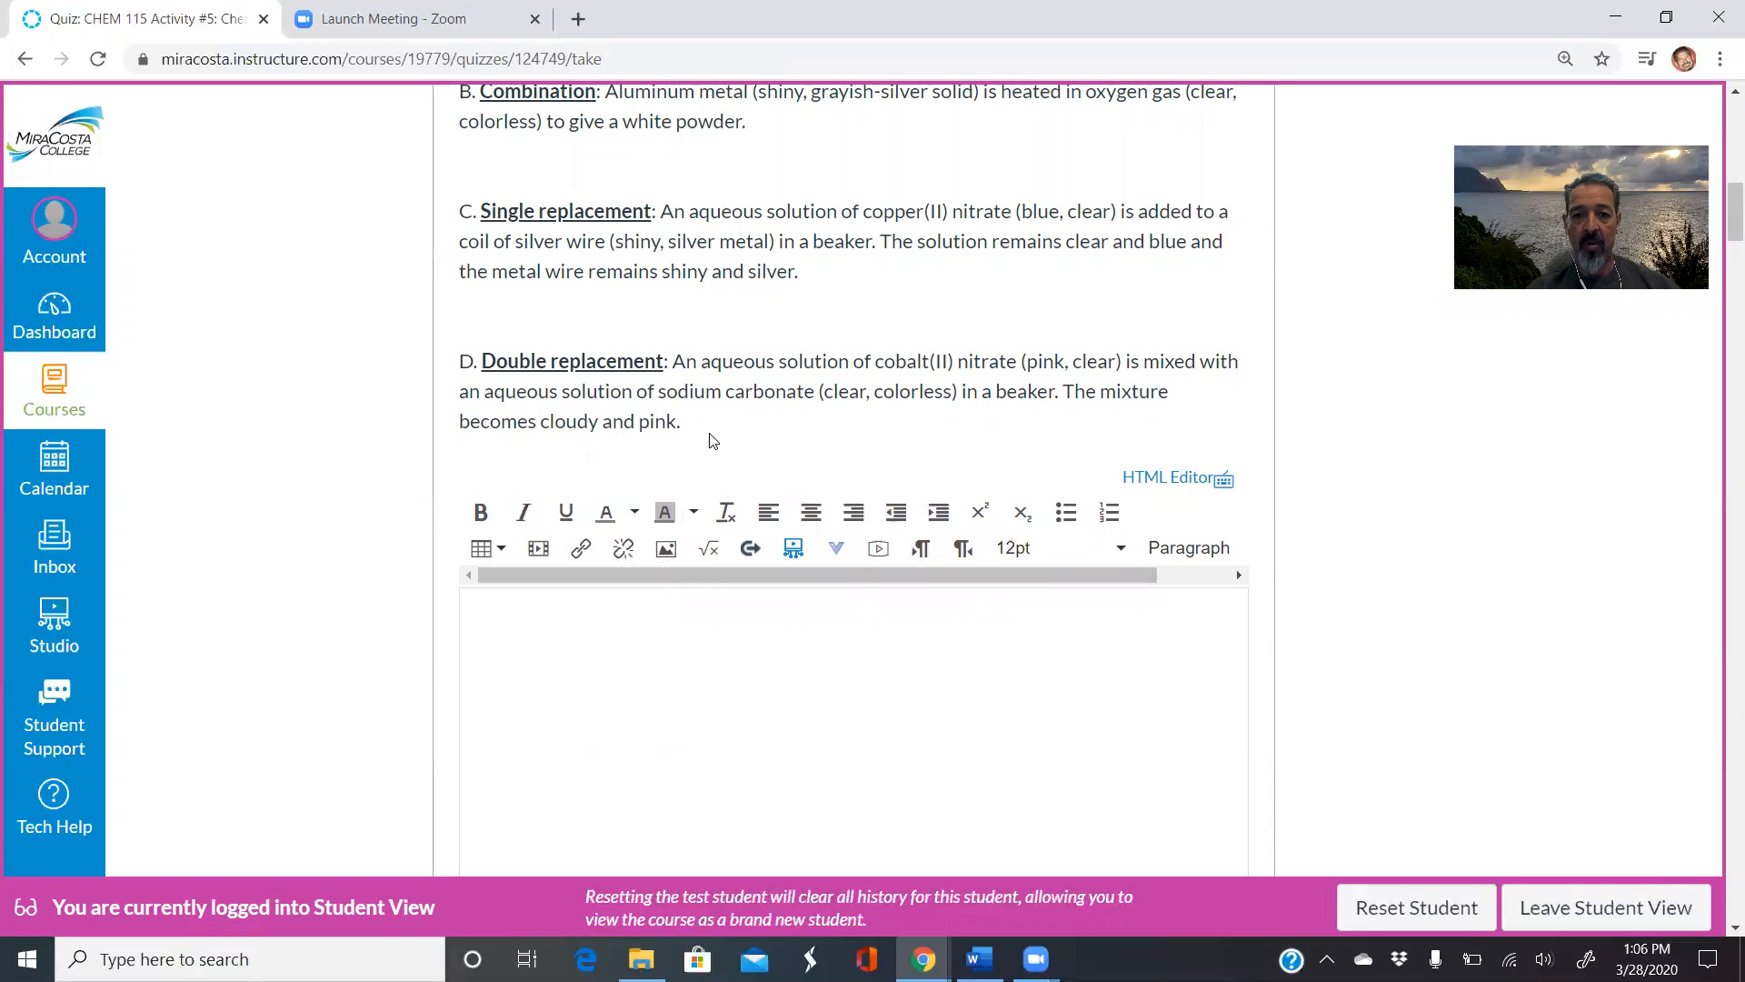
pyautogui.scroll(2, 747, 409)
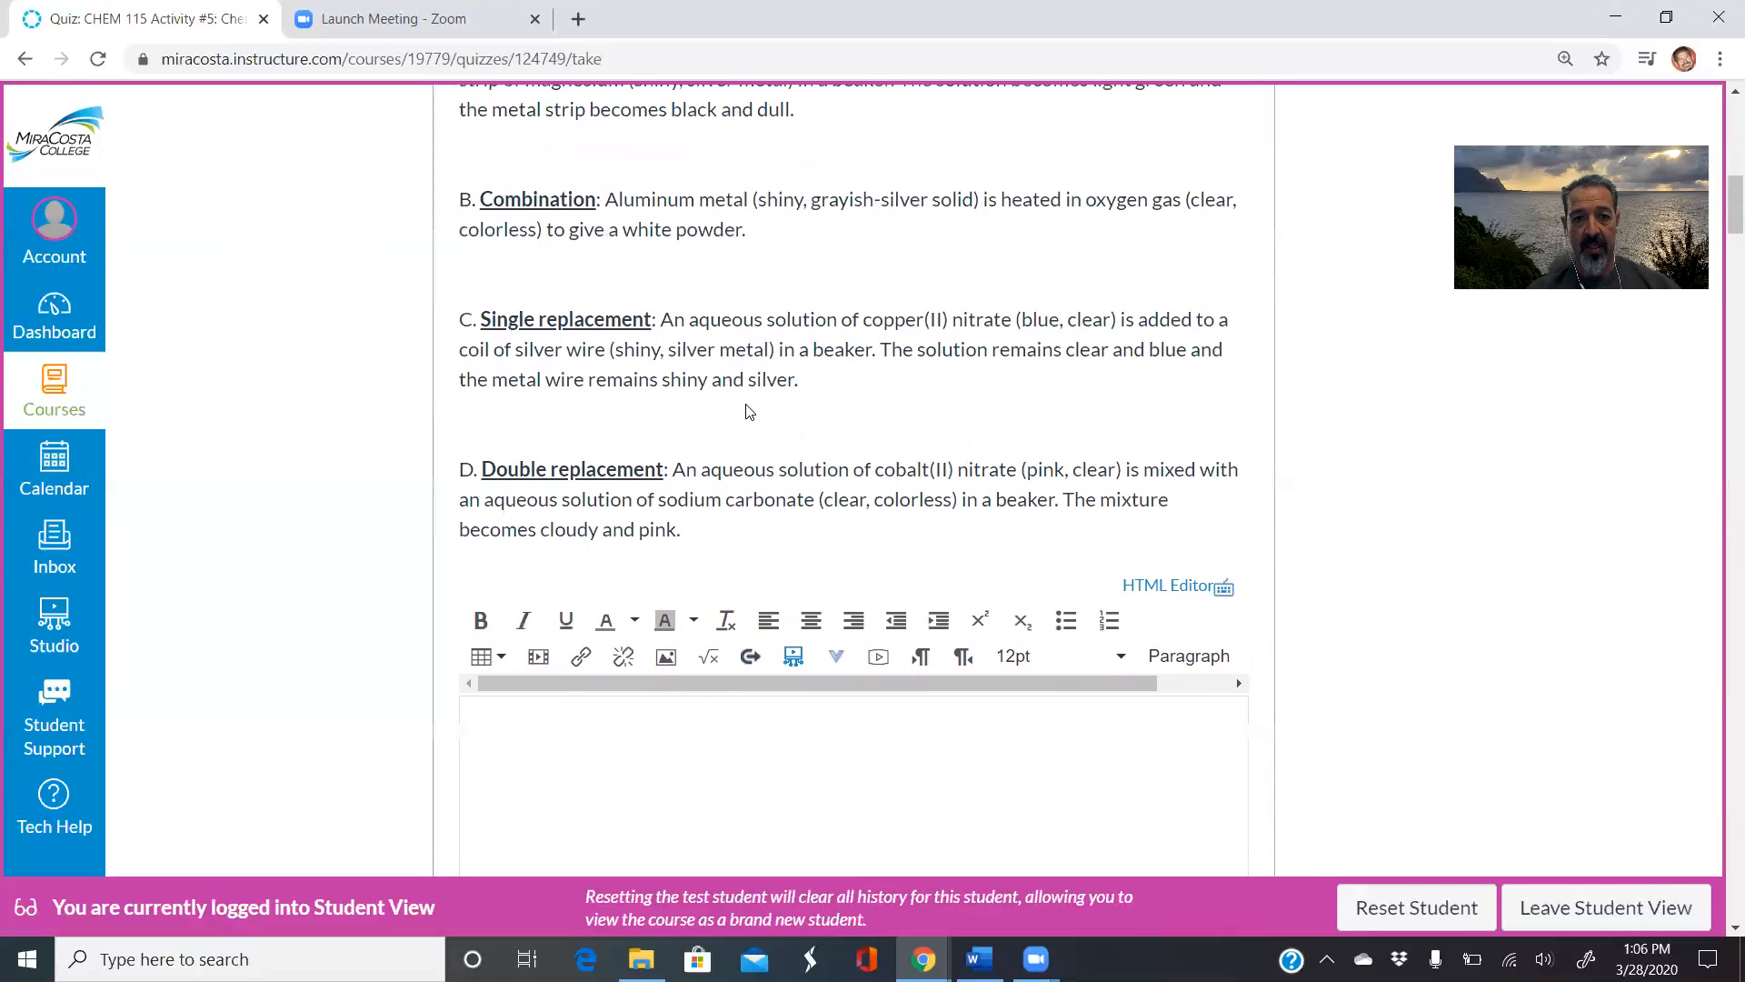
pyautogui.scroll(1, 747, 405)
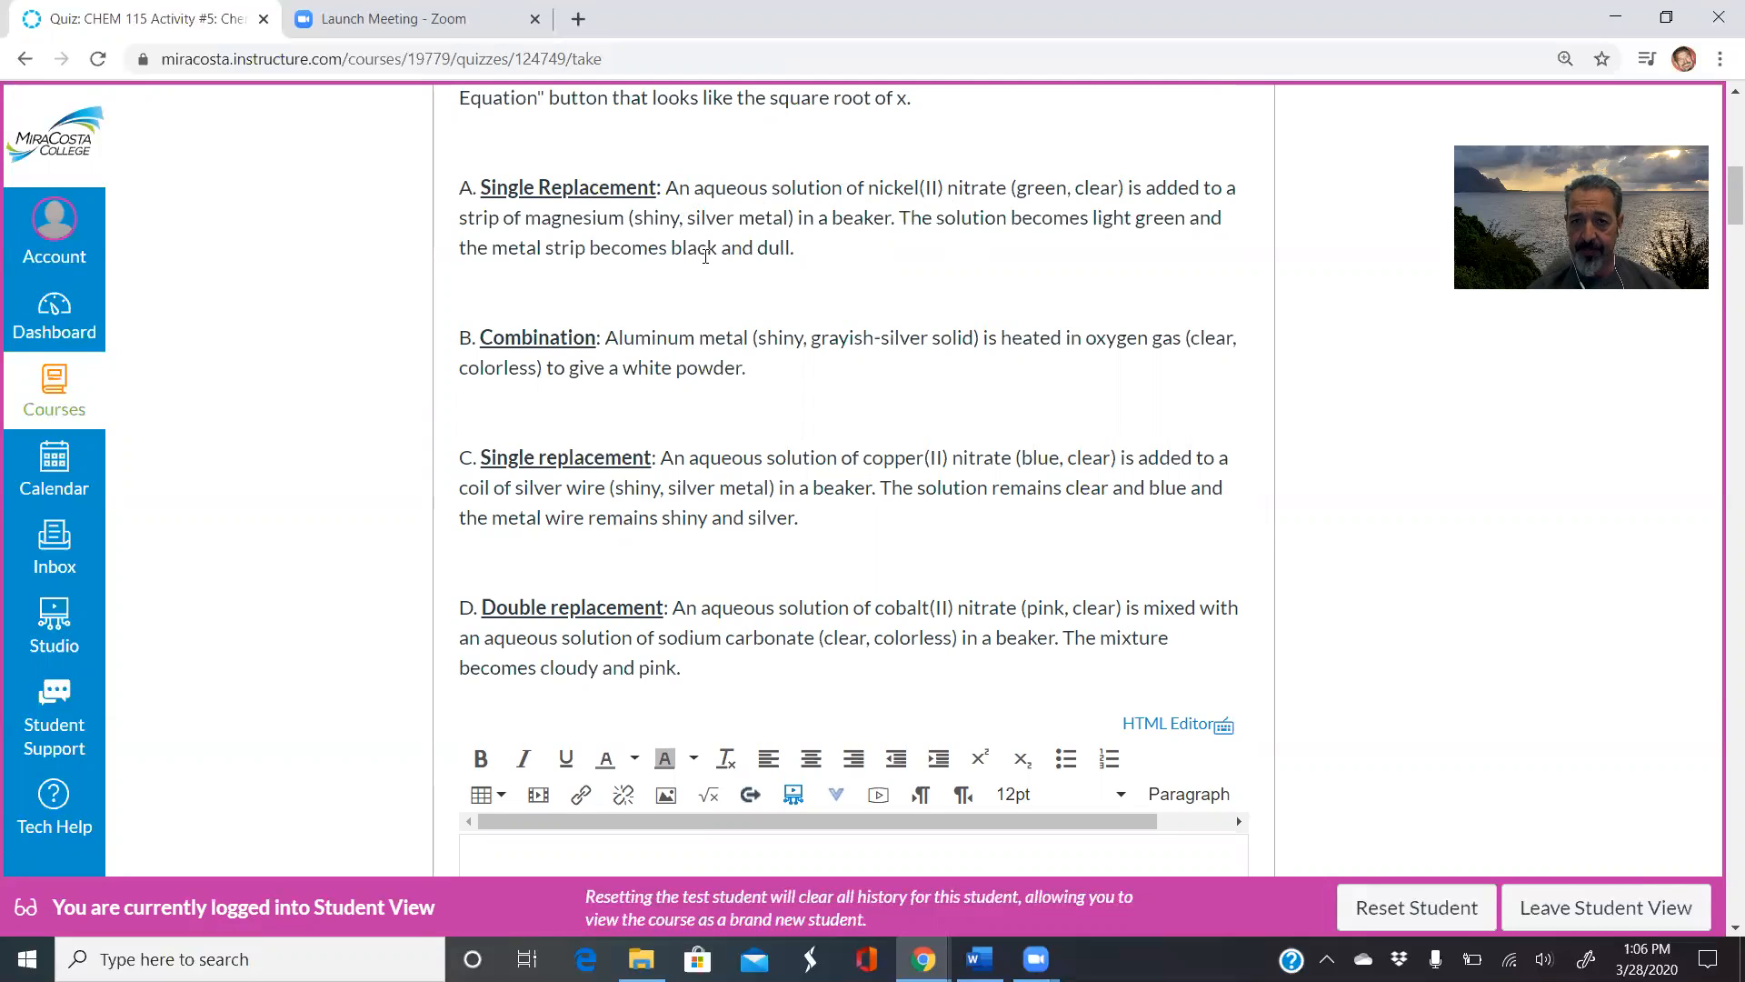
pyautogui.scroll(-2, 706, 256)
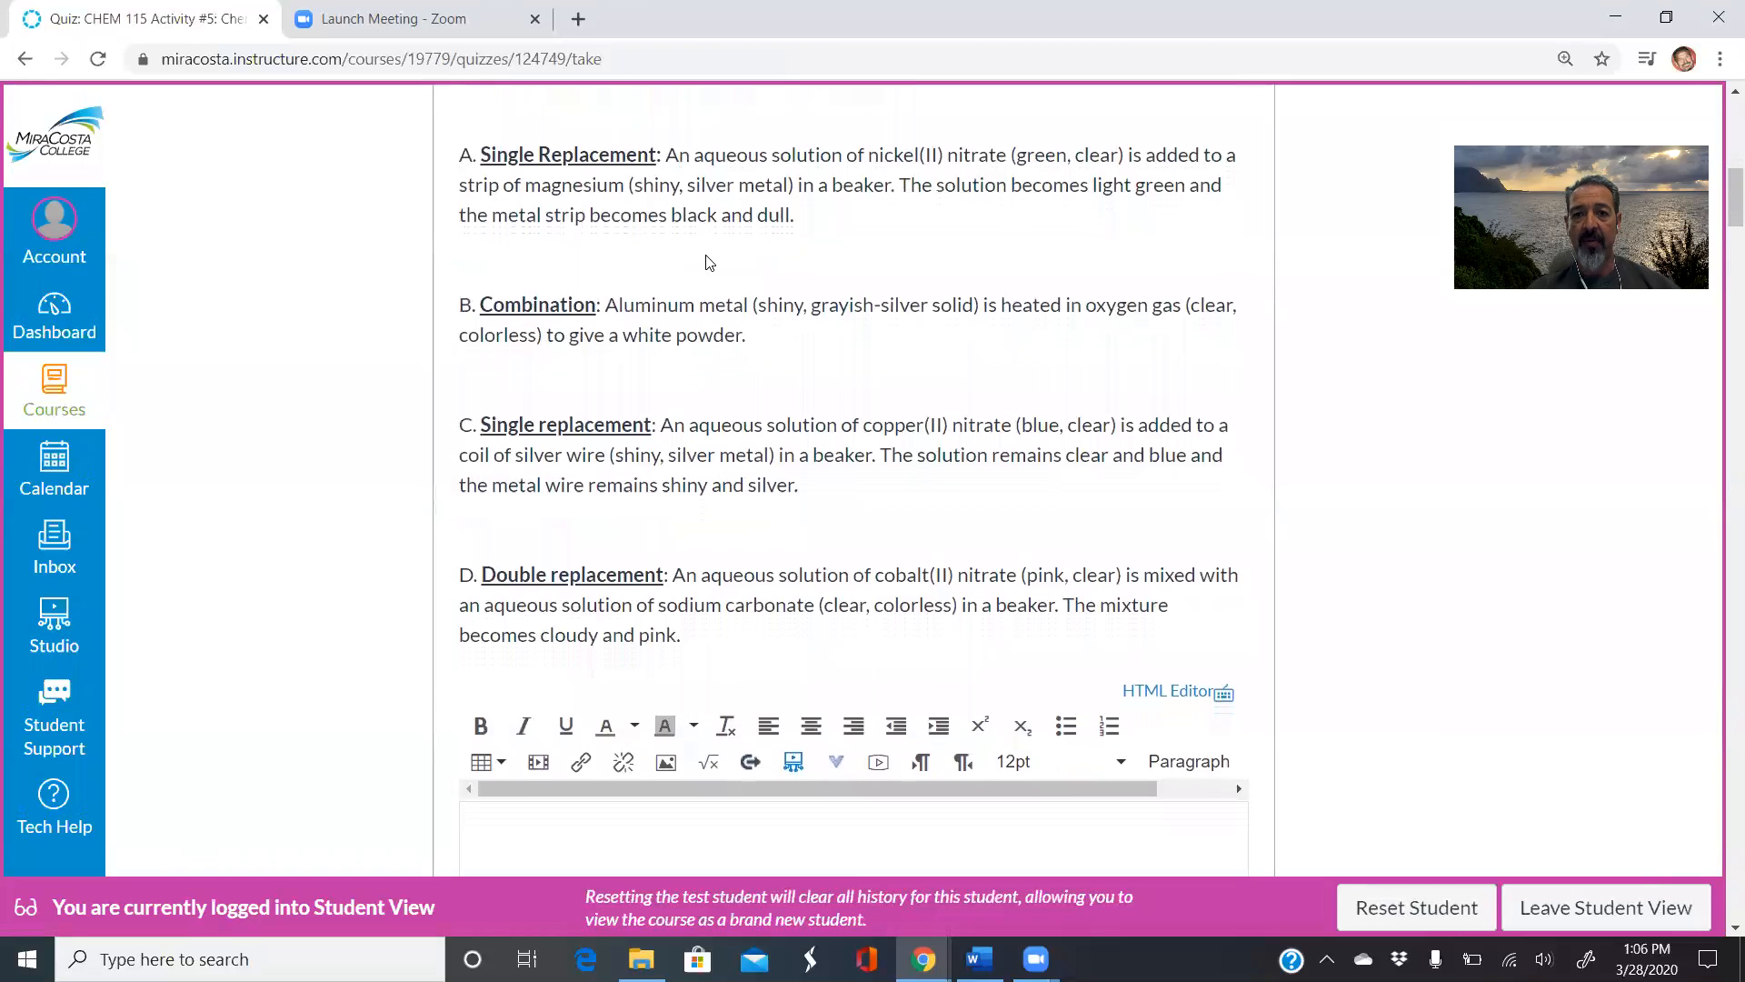
# Begin the Question 1 answer with Ni(NO3 and format the 3 as a subscript.
pyautogui.scroll(-2, 707, 264)
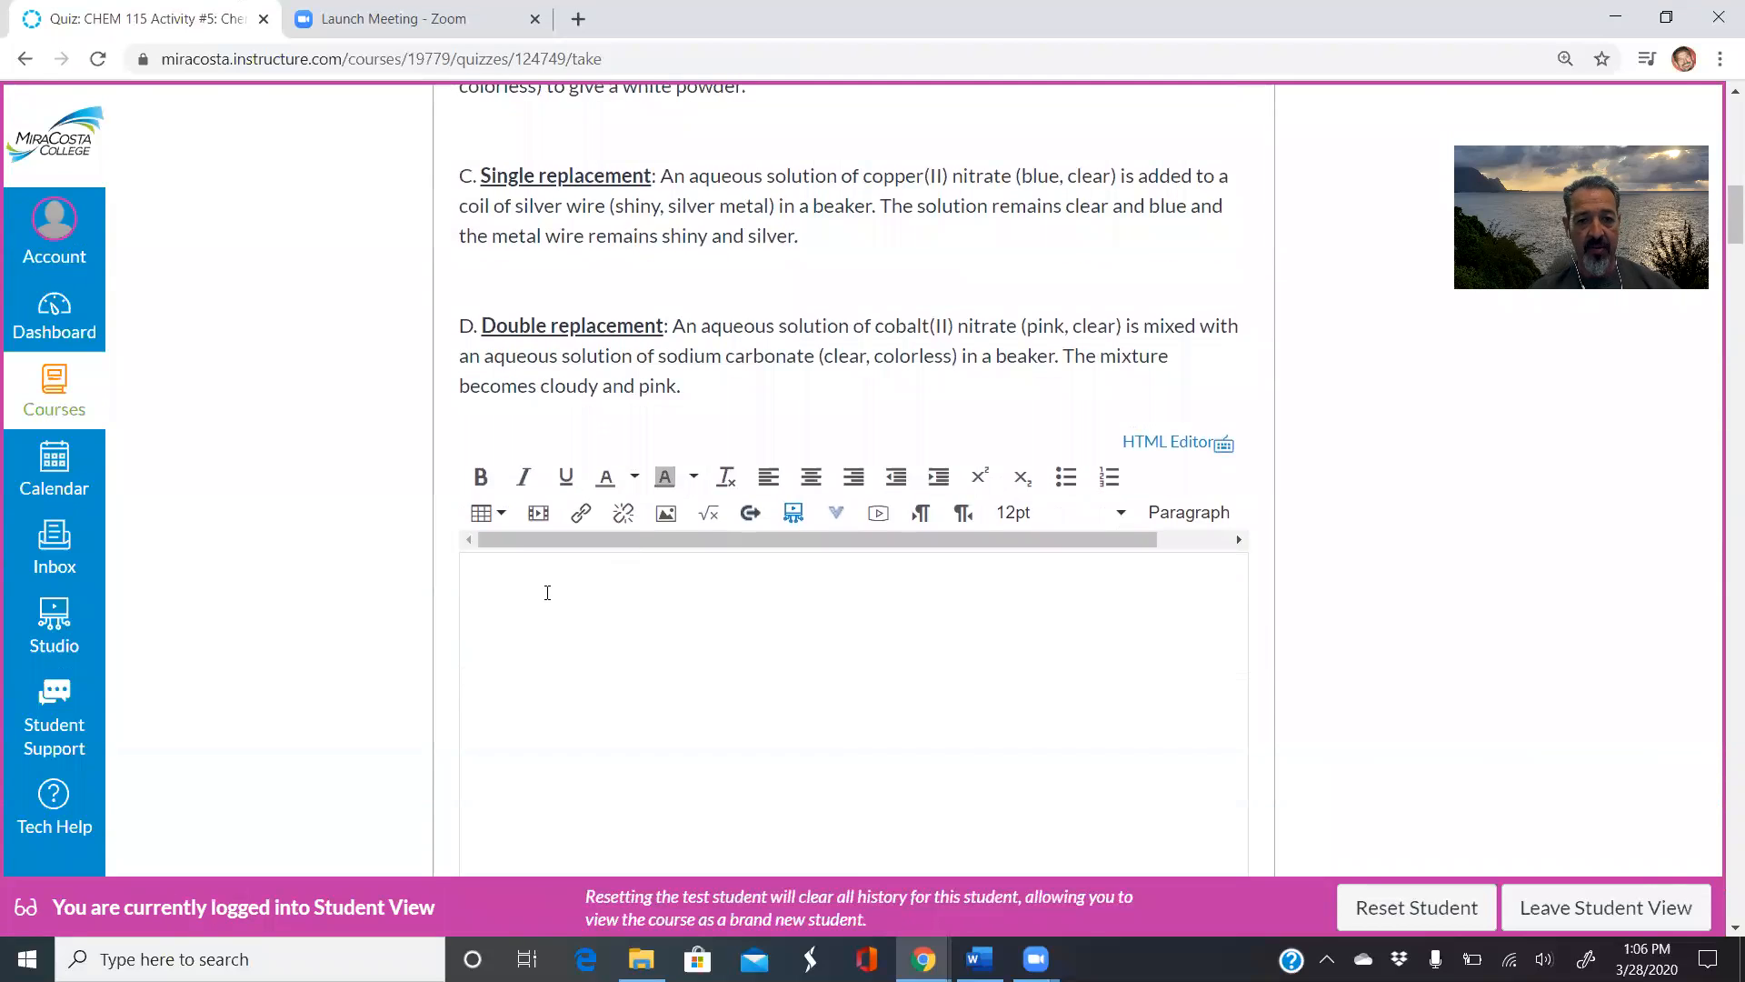
pyautogui.write('Ni')
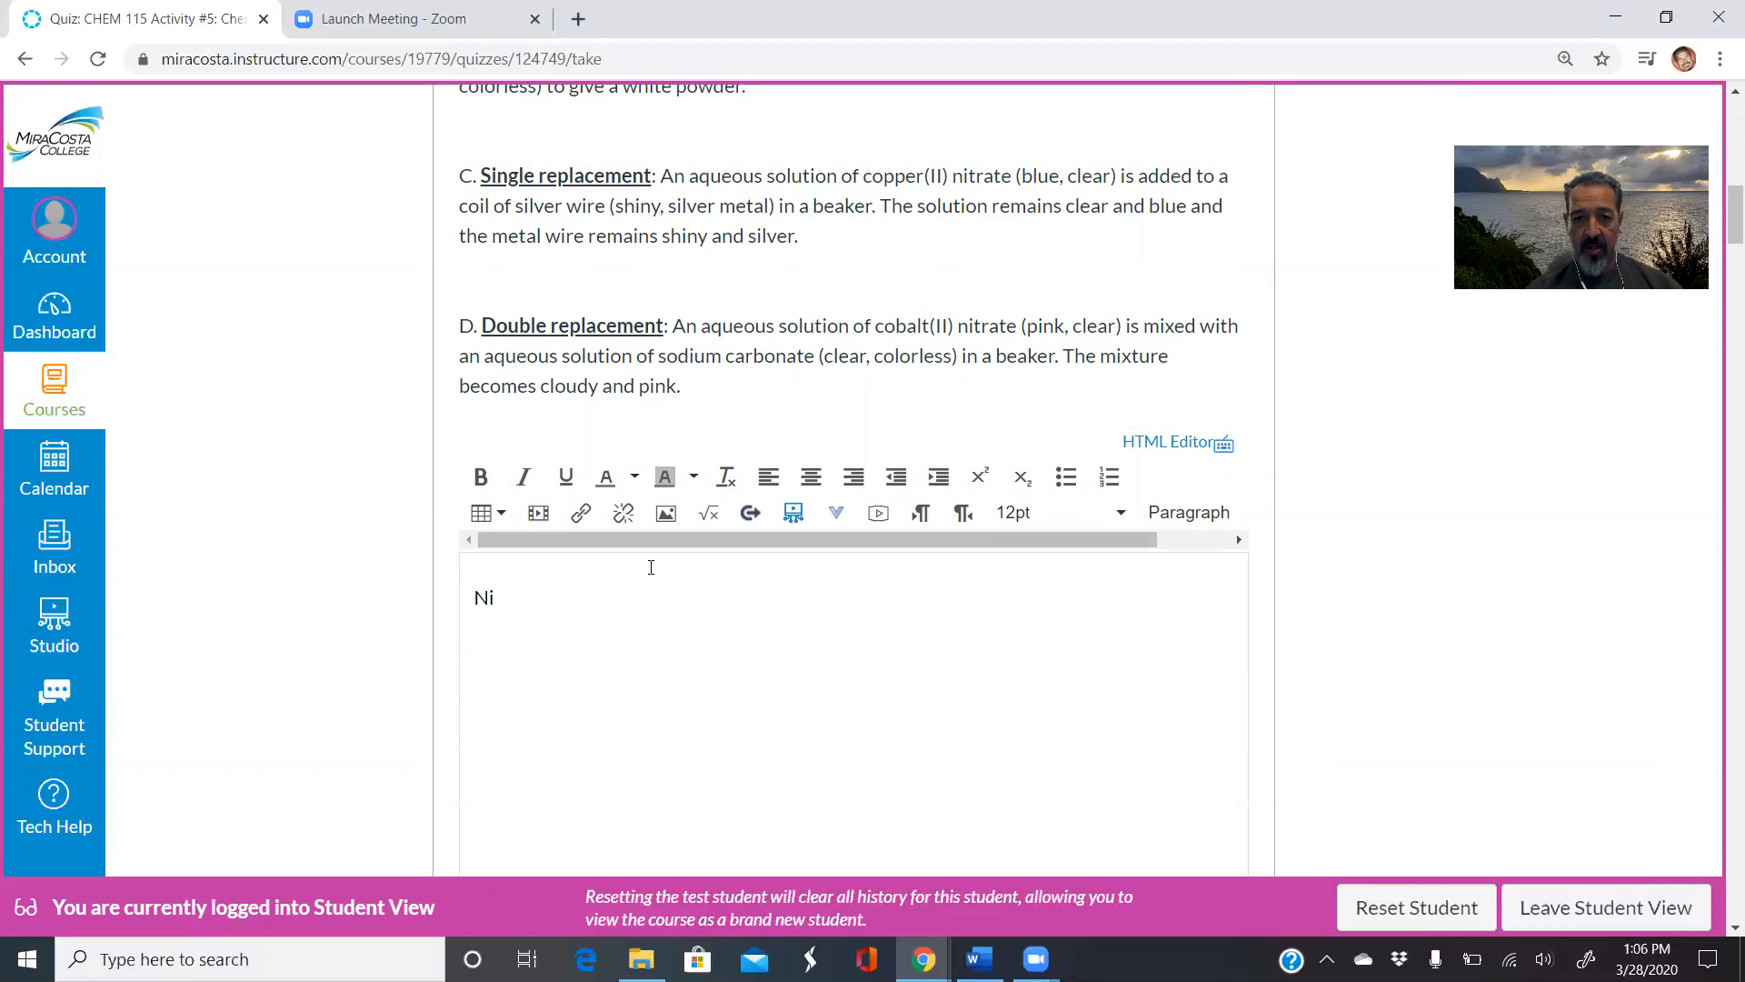
pyautogui.write('(NO3')
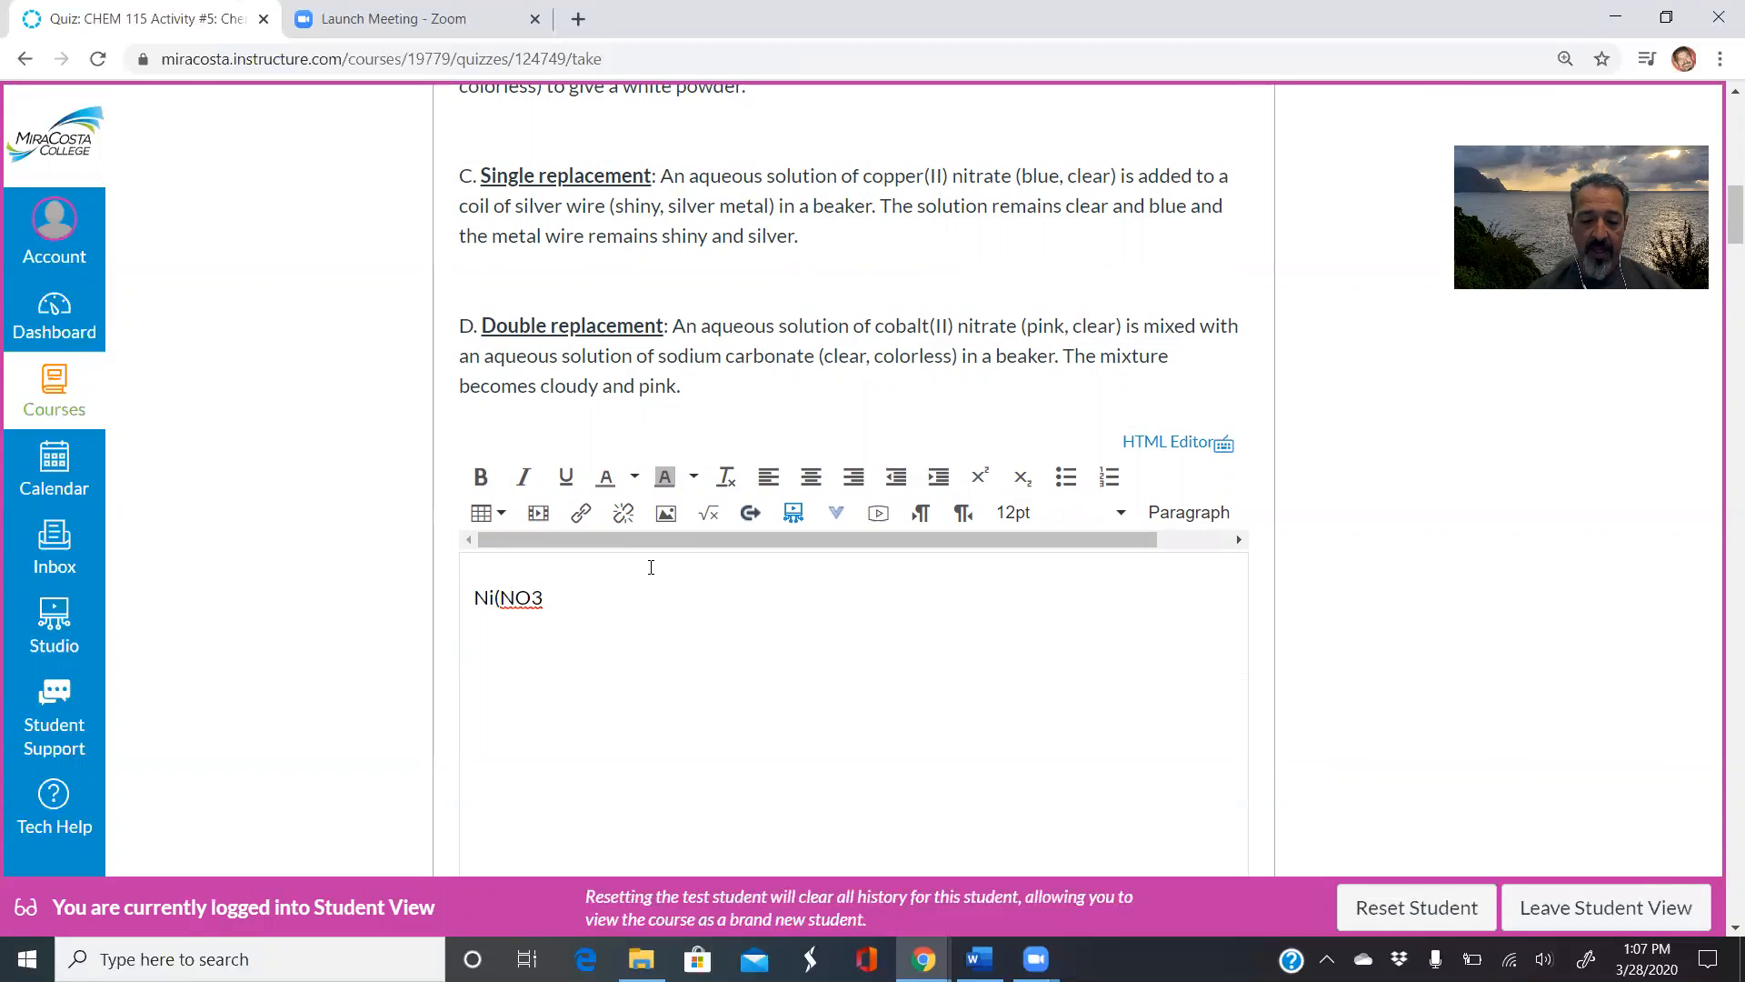
pyautogui.click(533, 597)
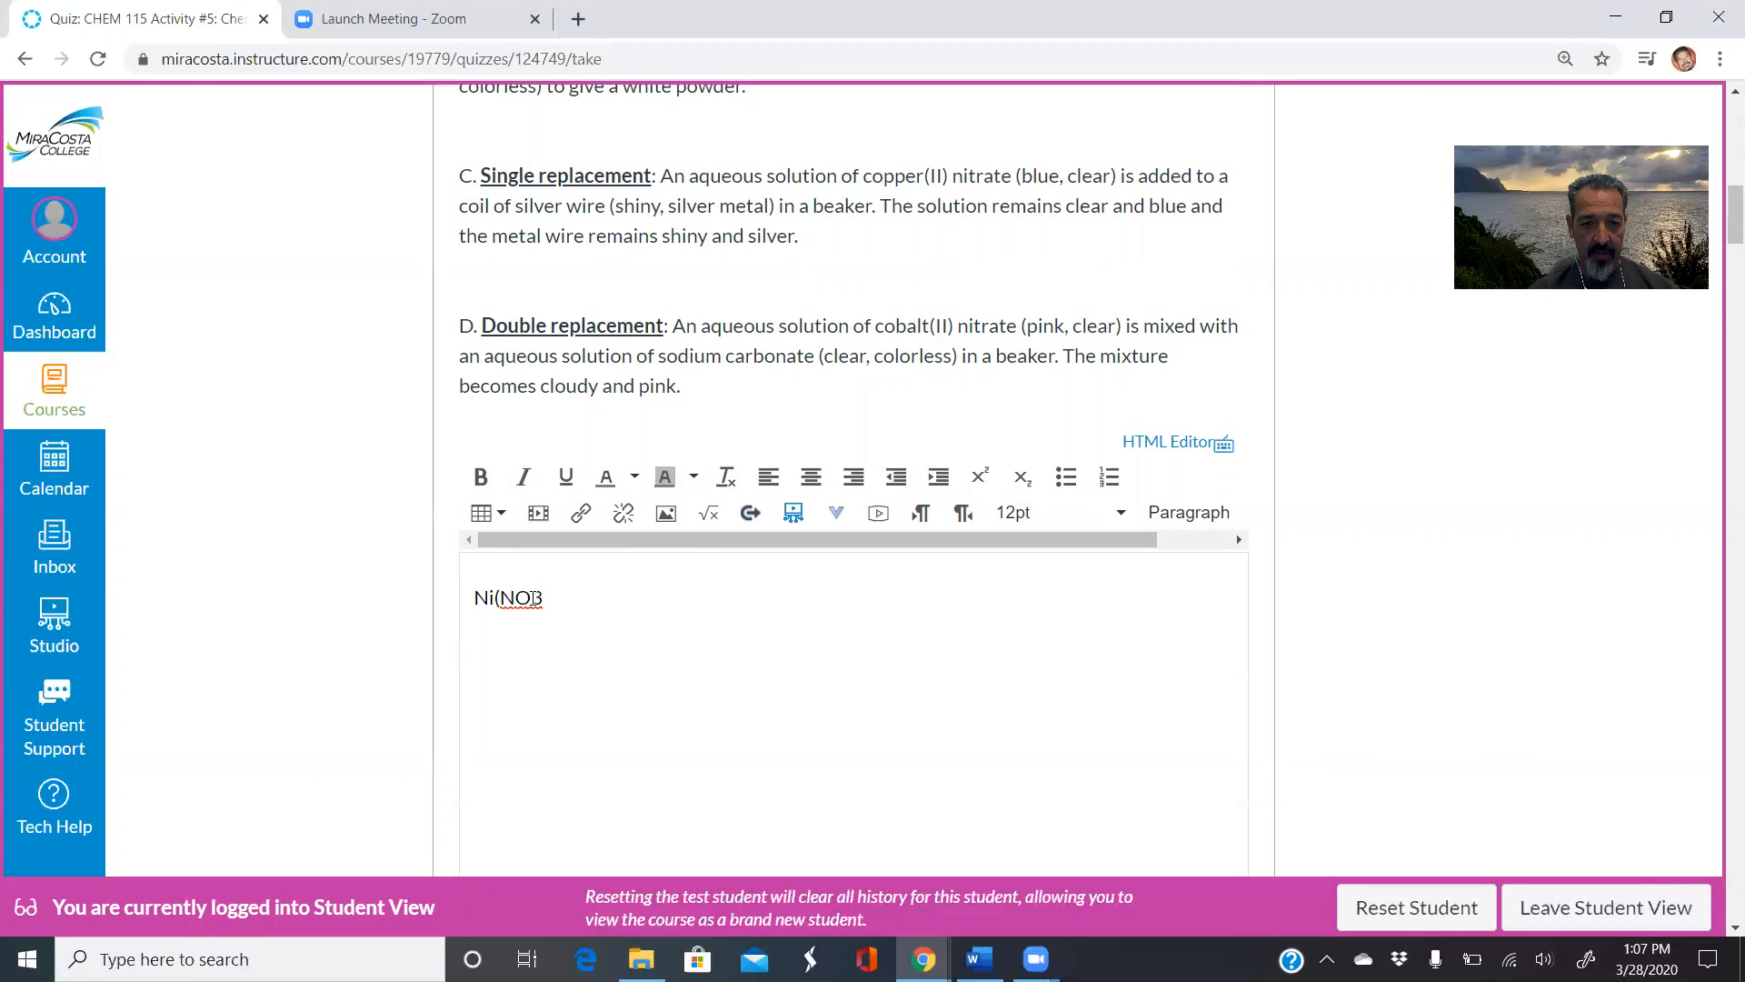
pyautogui.moveTo(535, 597); pyautogui.dragTo(546, 597)
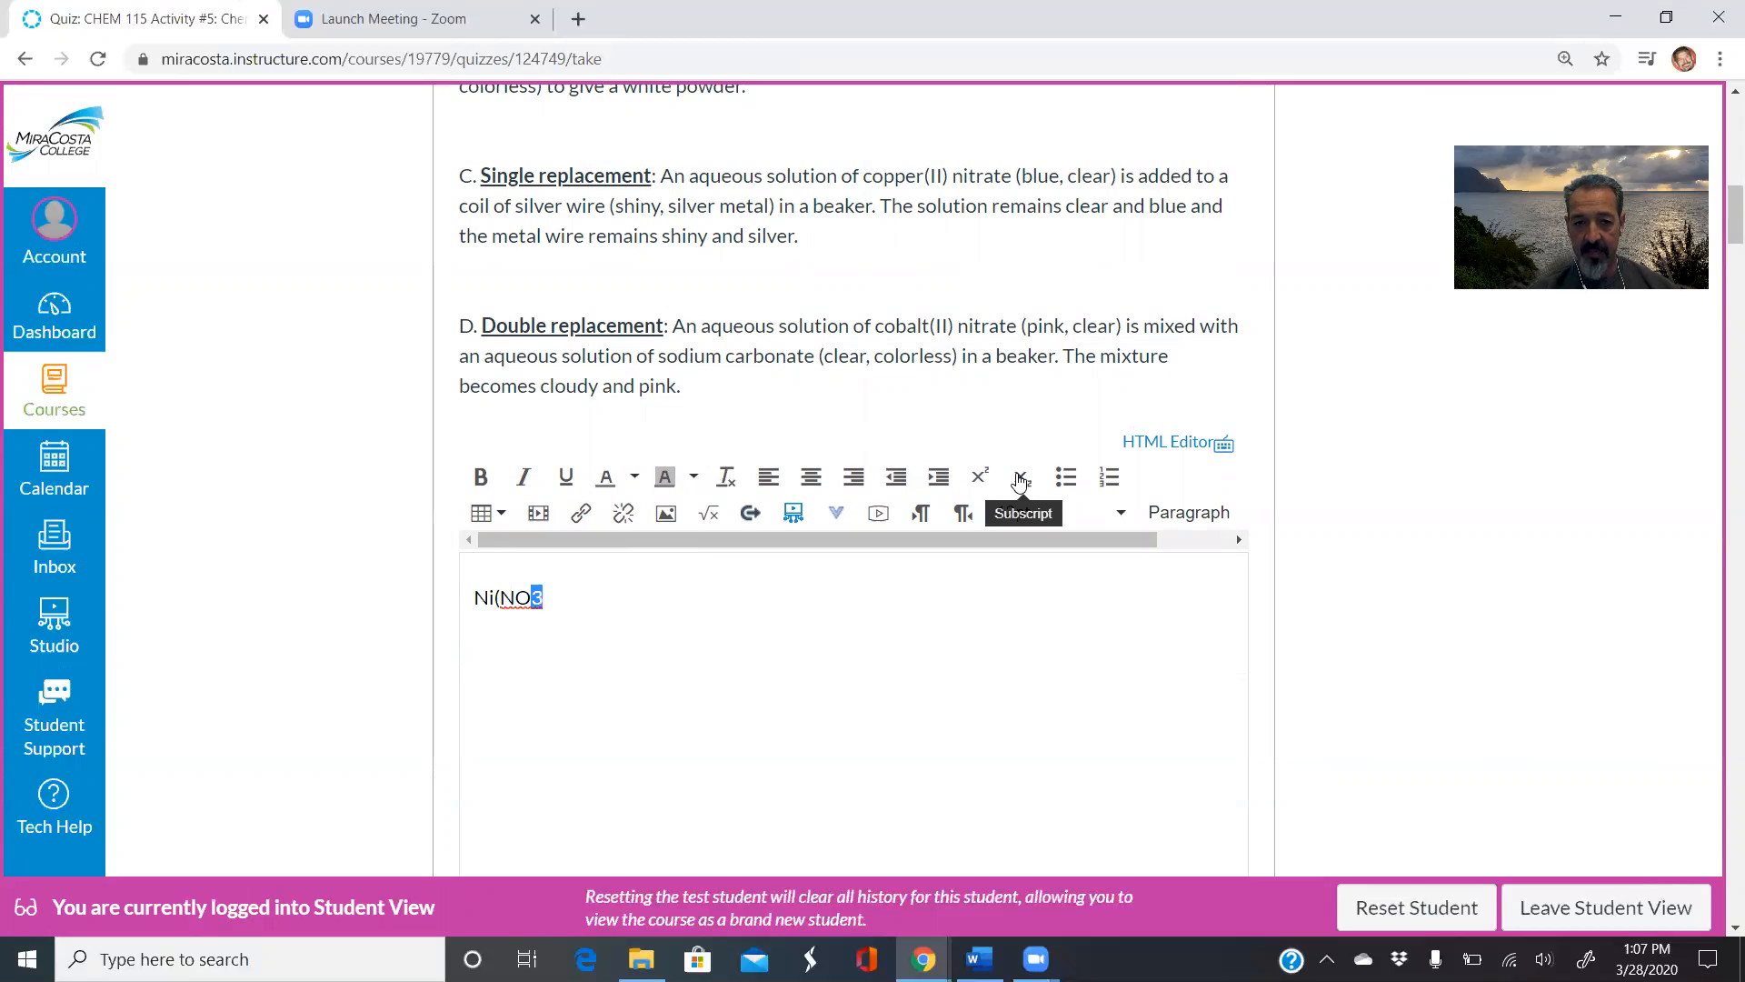
pyautogui.click(1020, 479)
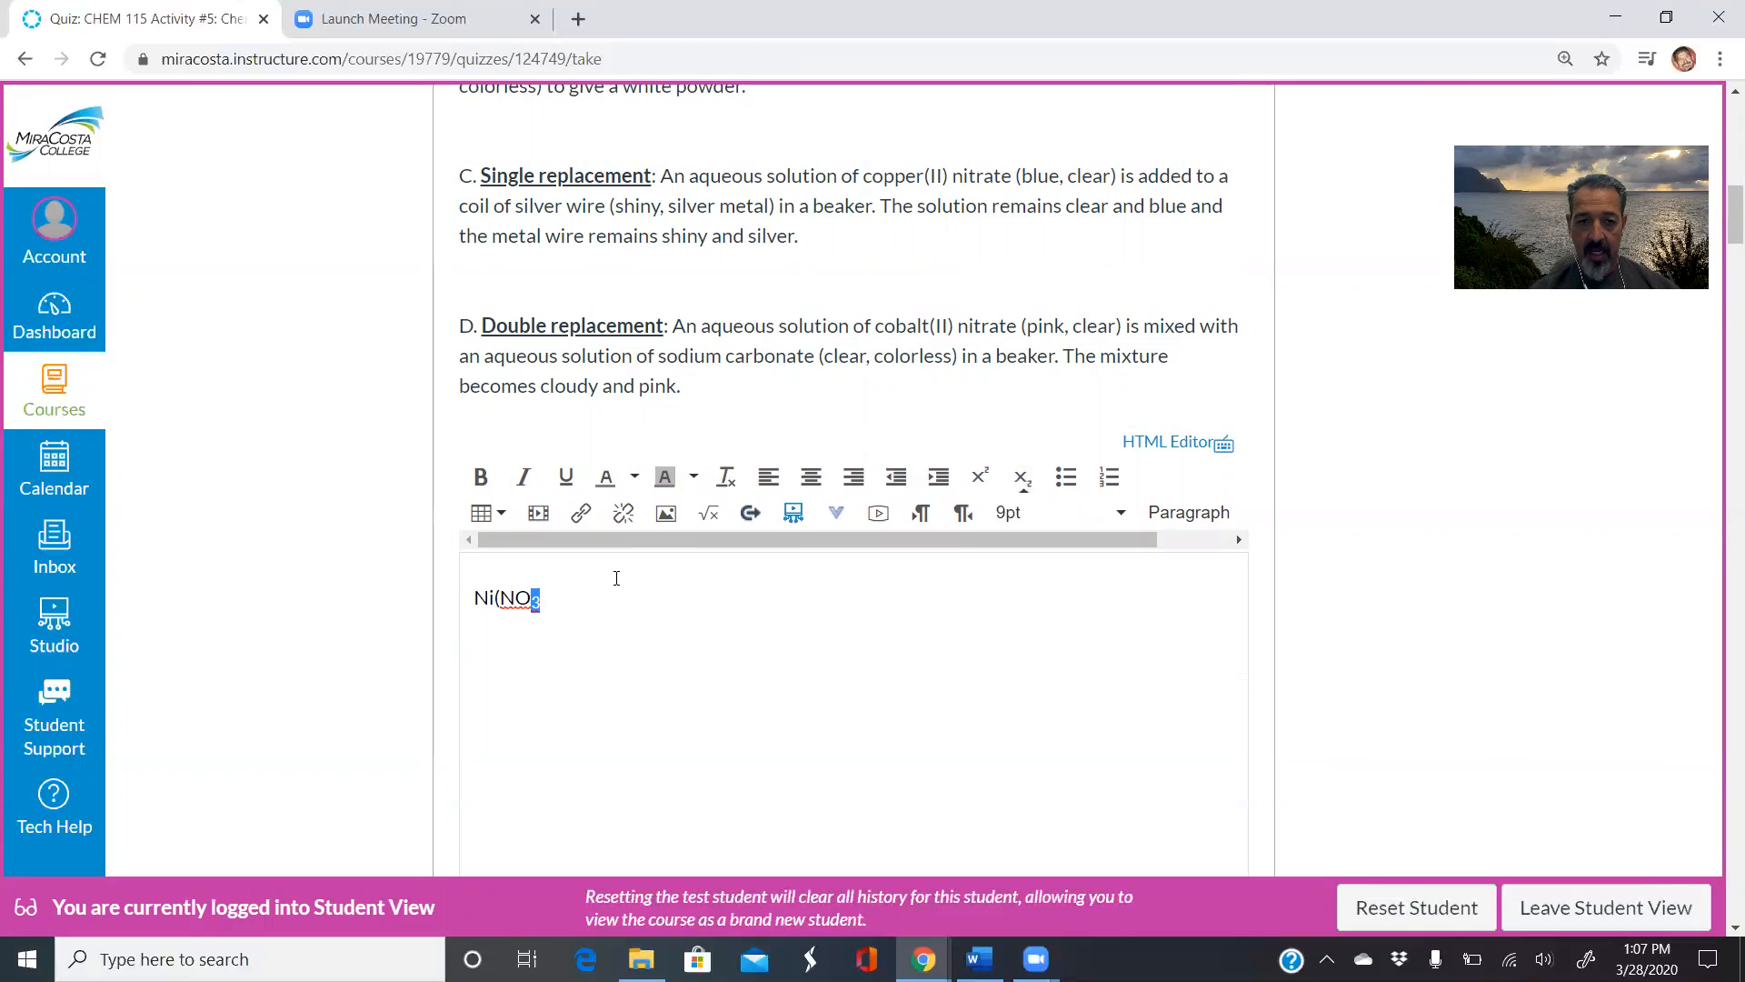
pyautogui.click(592, 587)
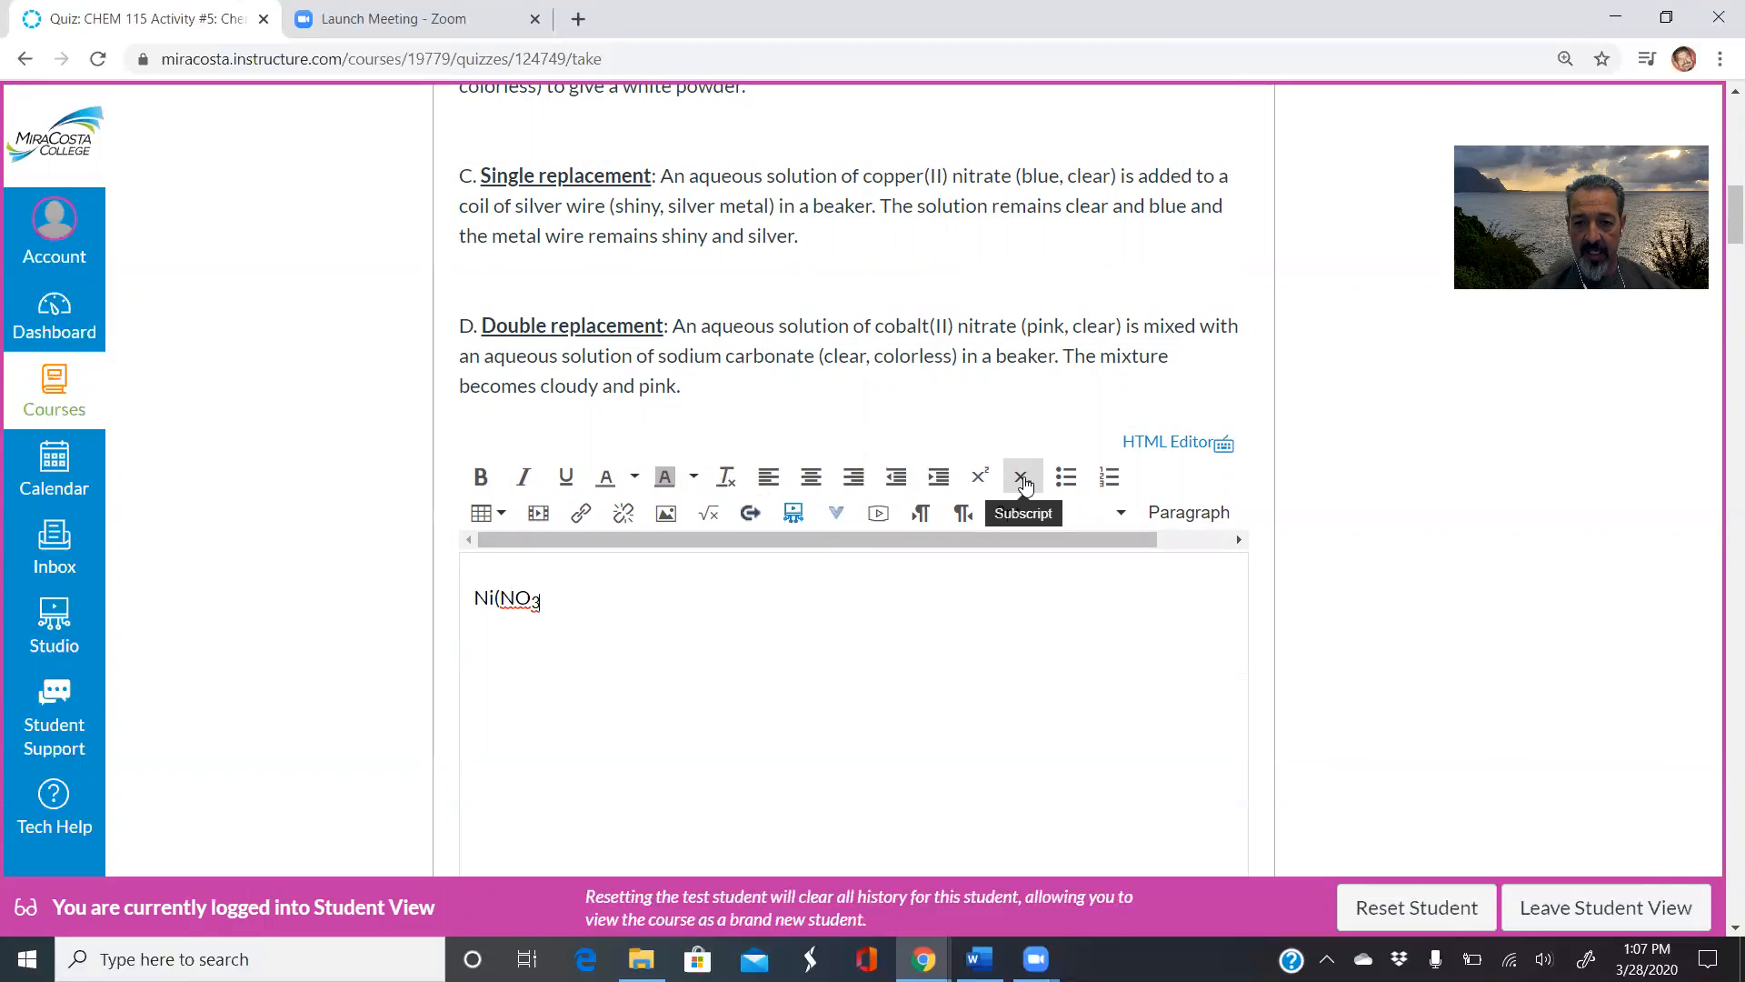
pyautogui.click(1021, 480)
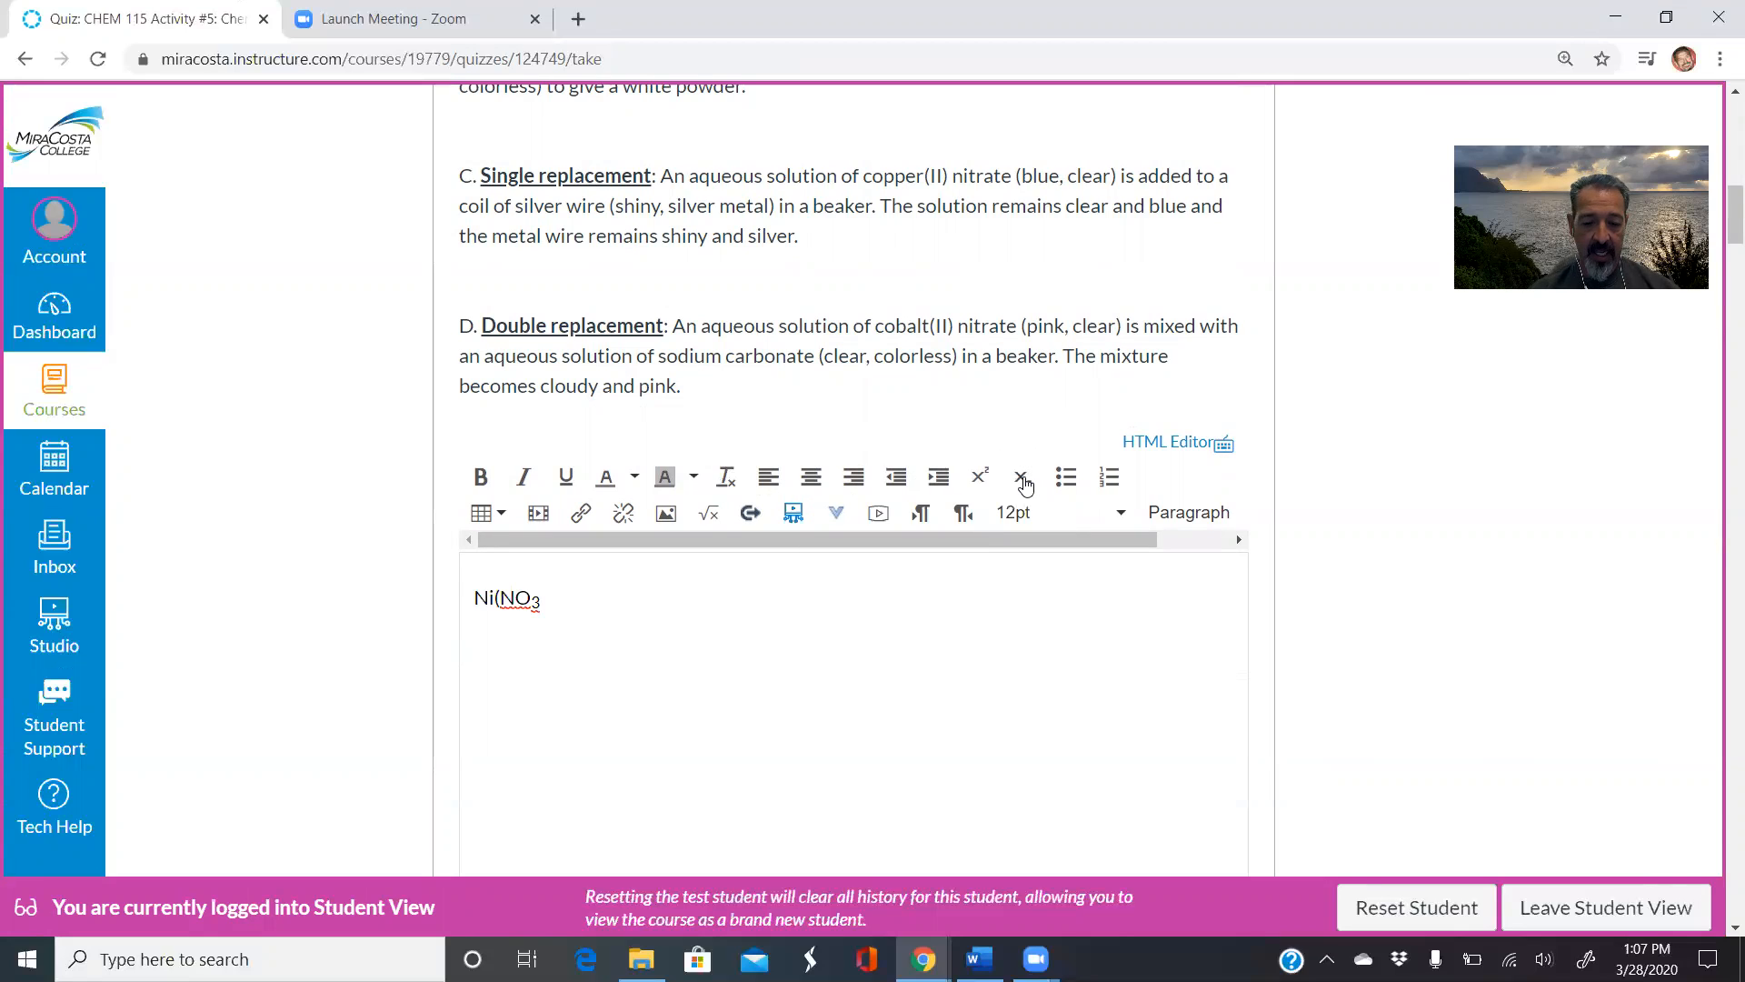
# Complete the nickel(II) nitrate formula with a closing parenthesis, a subscript 2 and a subscript (aq).
pyautogui.write(')')
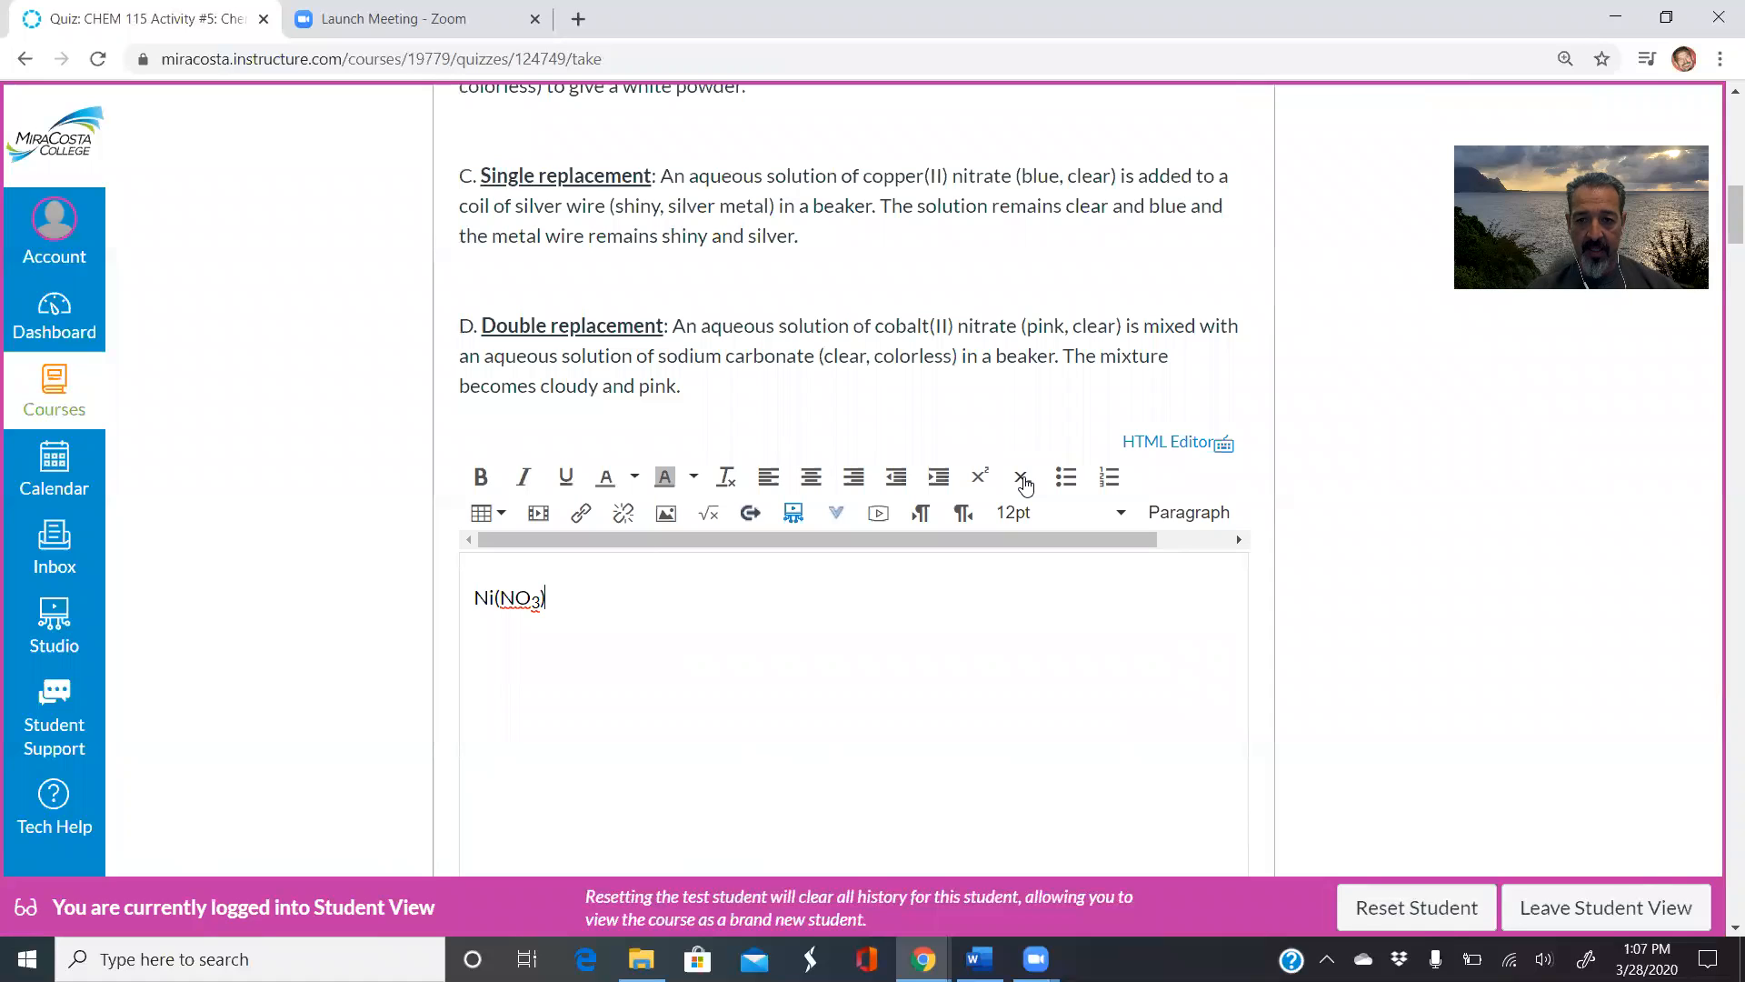
pyautogui.click(1023, 482)
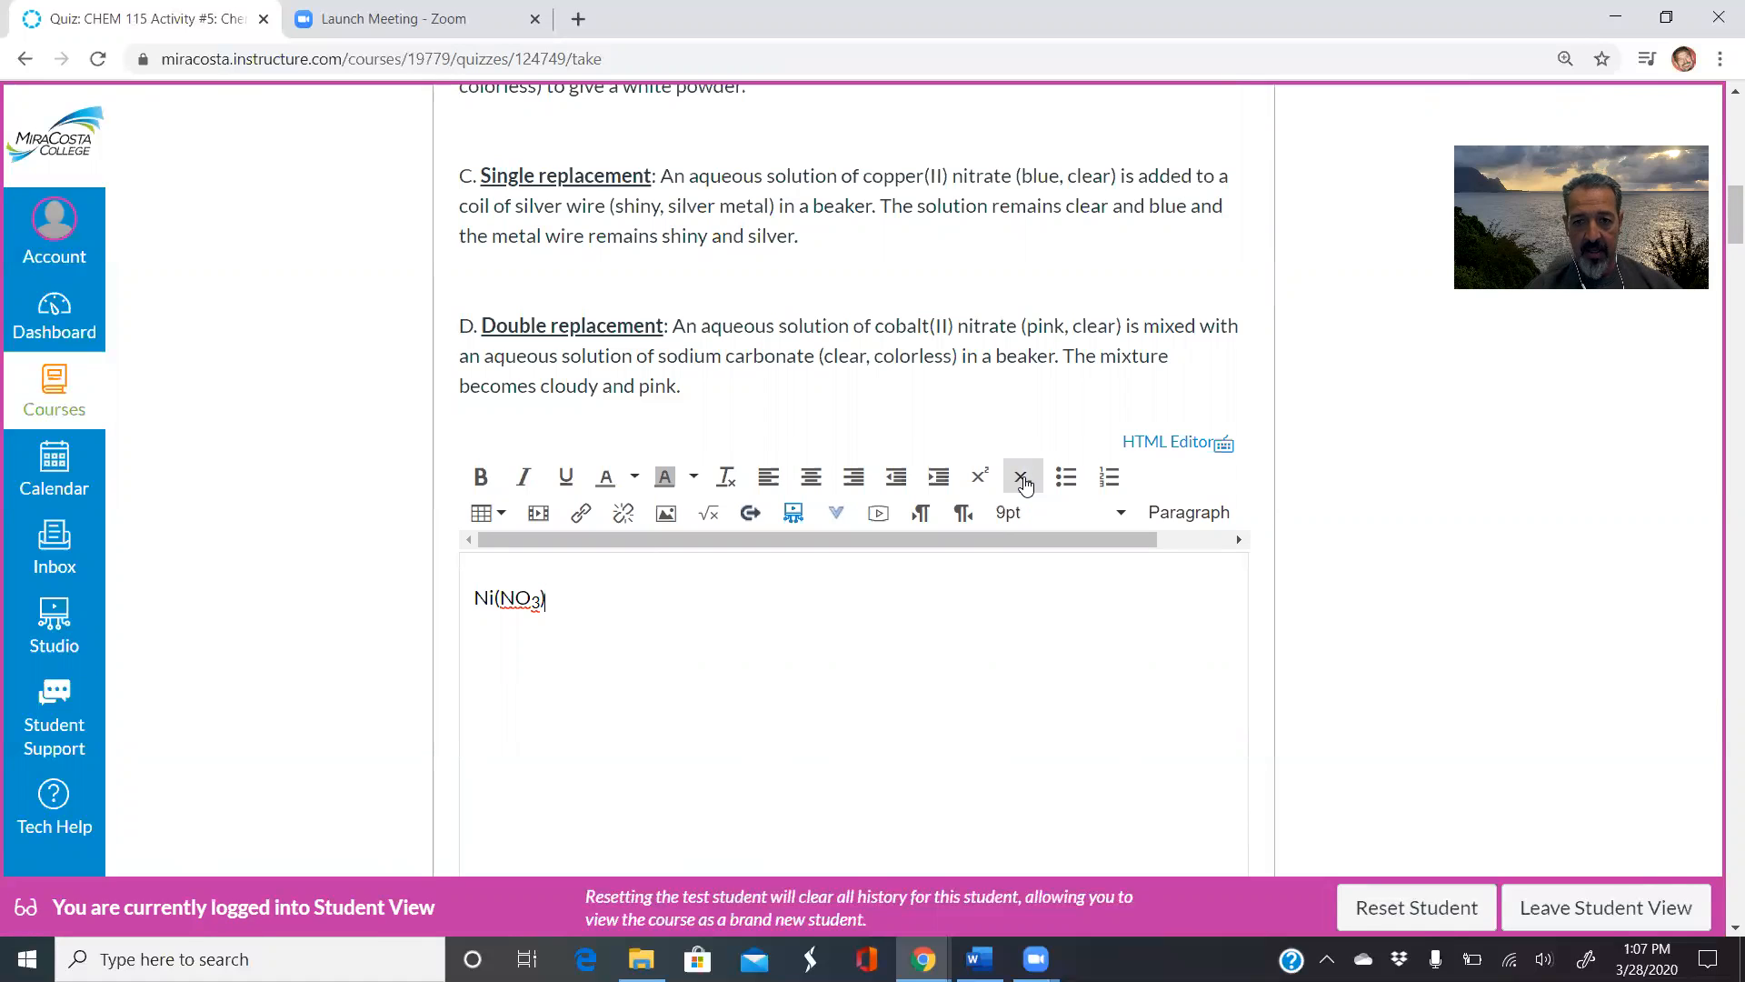
pyautogui.write('2')
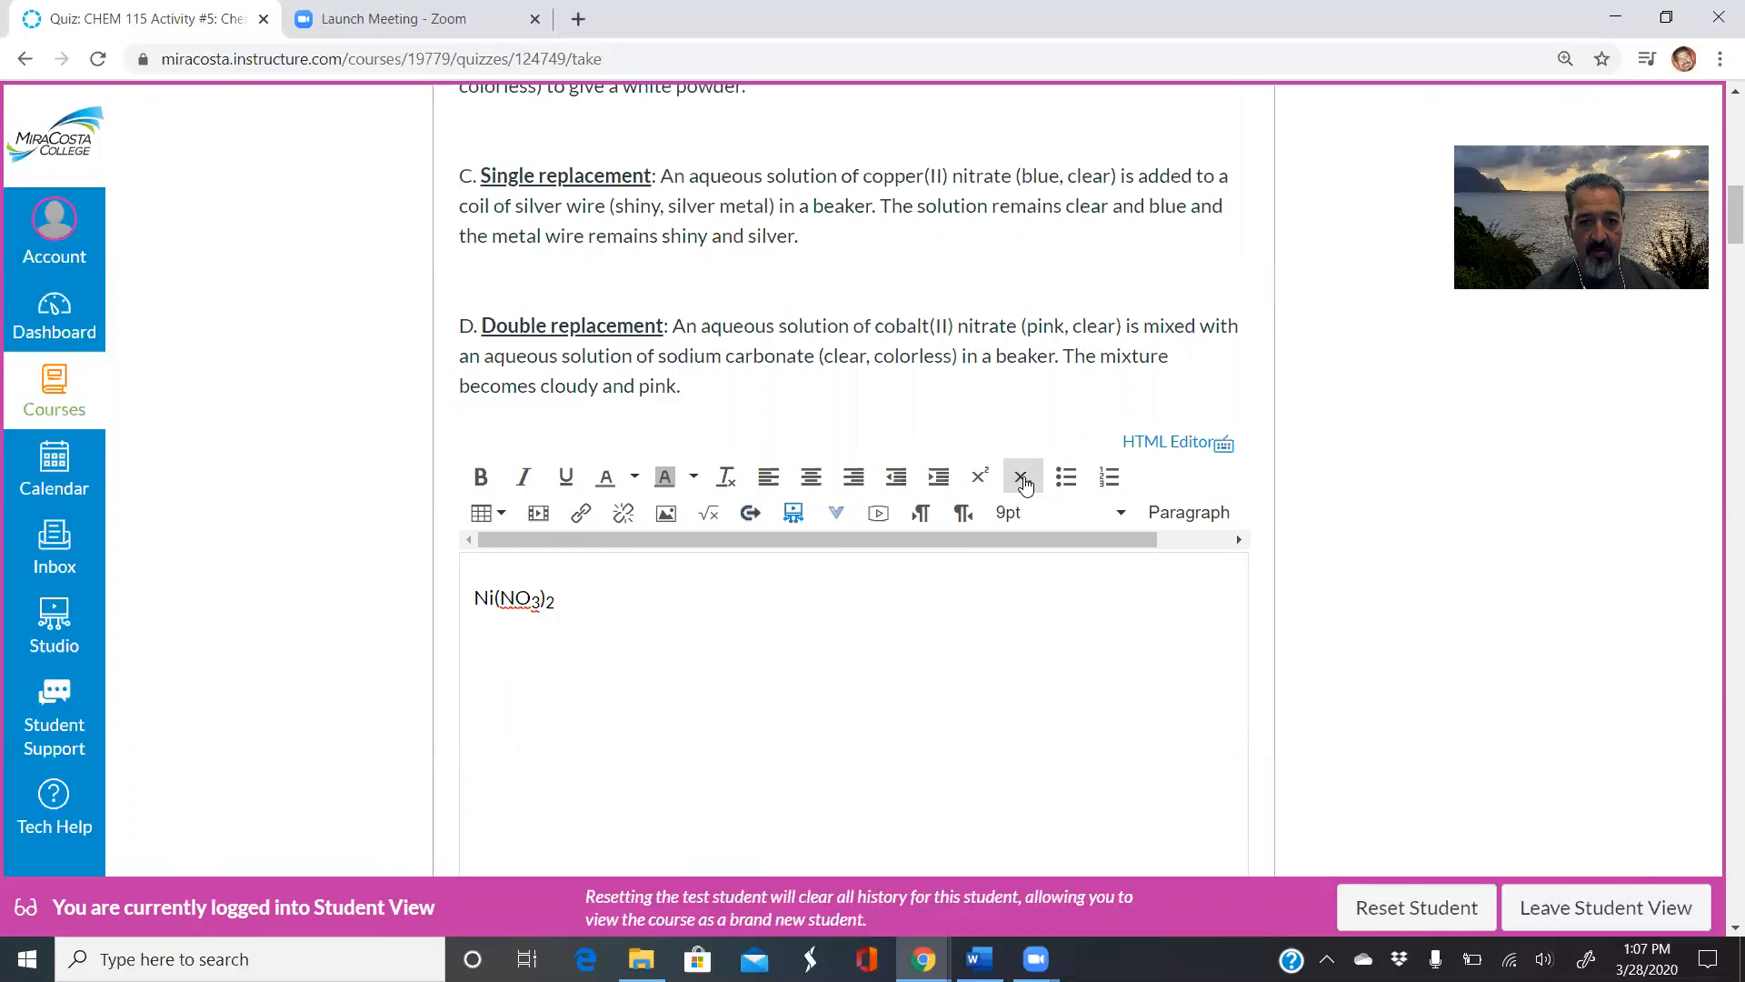
pyautogui.click(1023, 482)
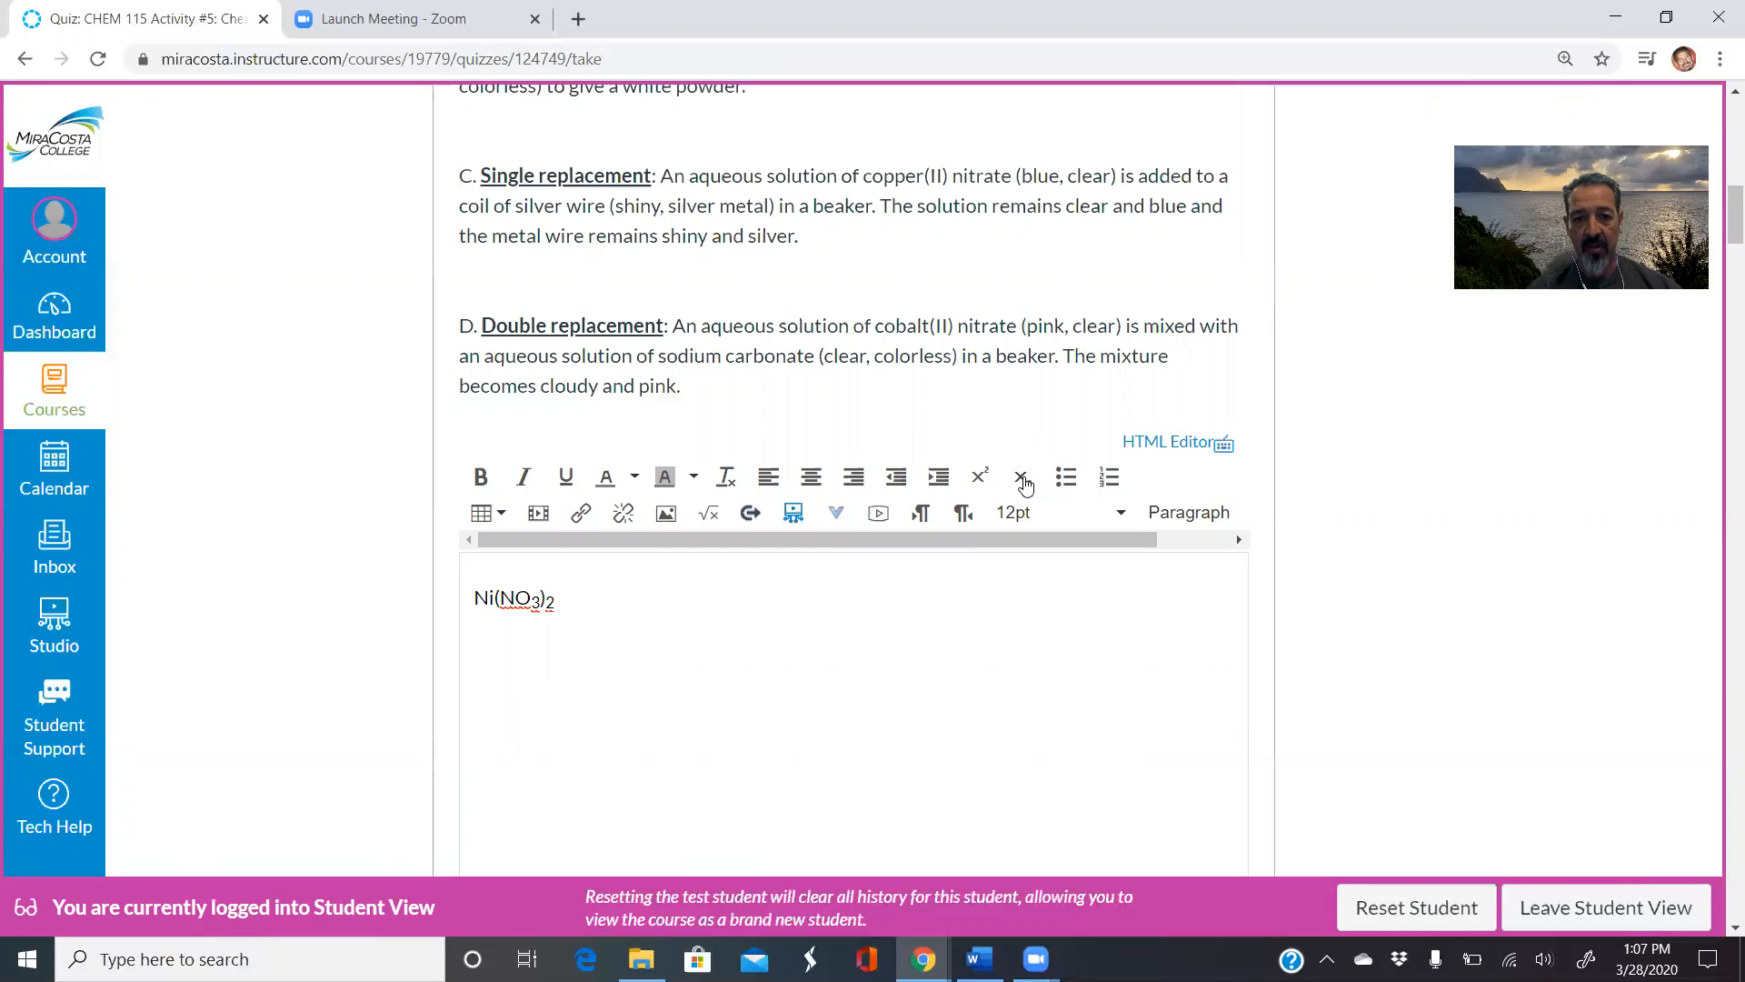
pyautogui.click(1023, 482)
pyautogui.write('(aq)')
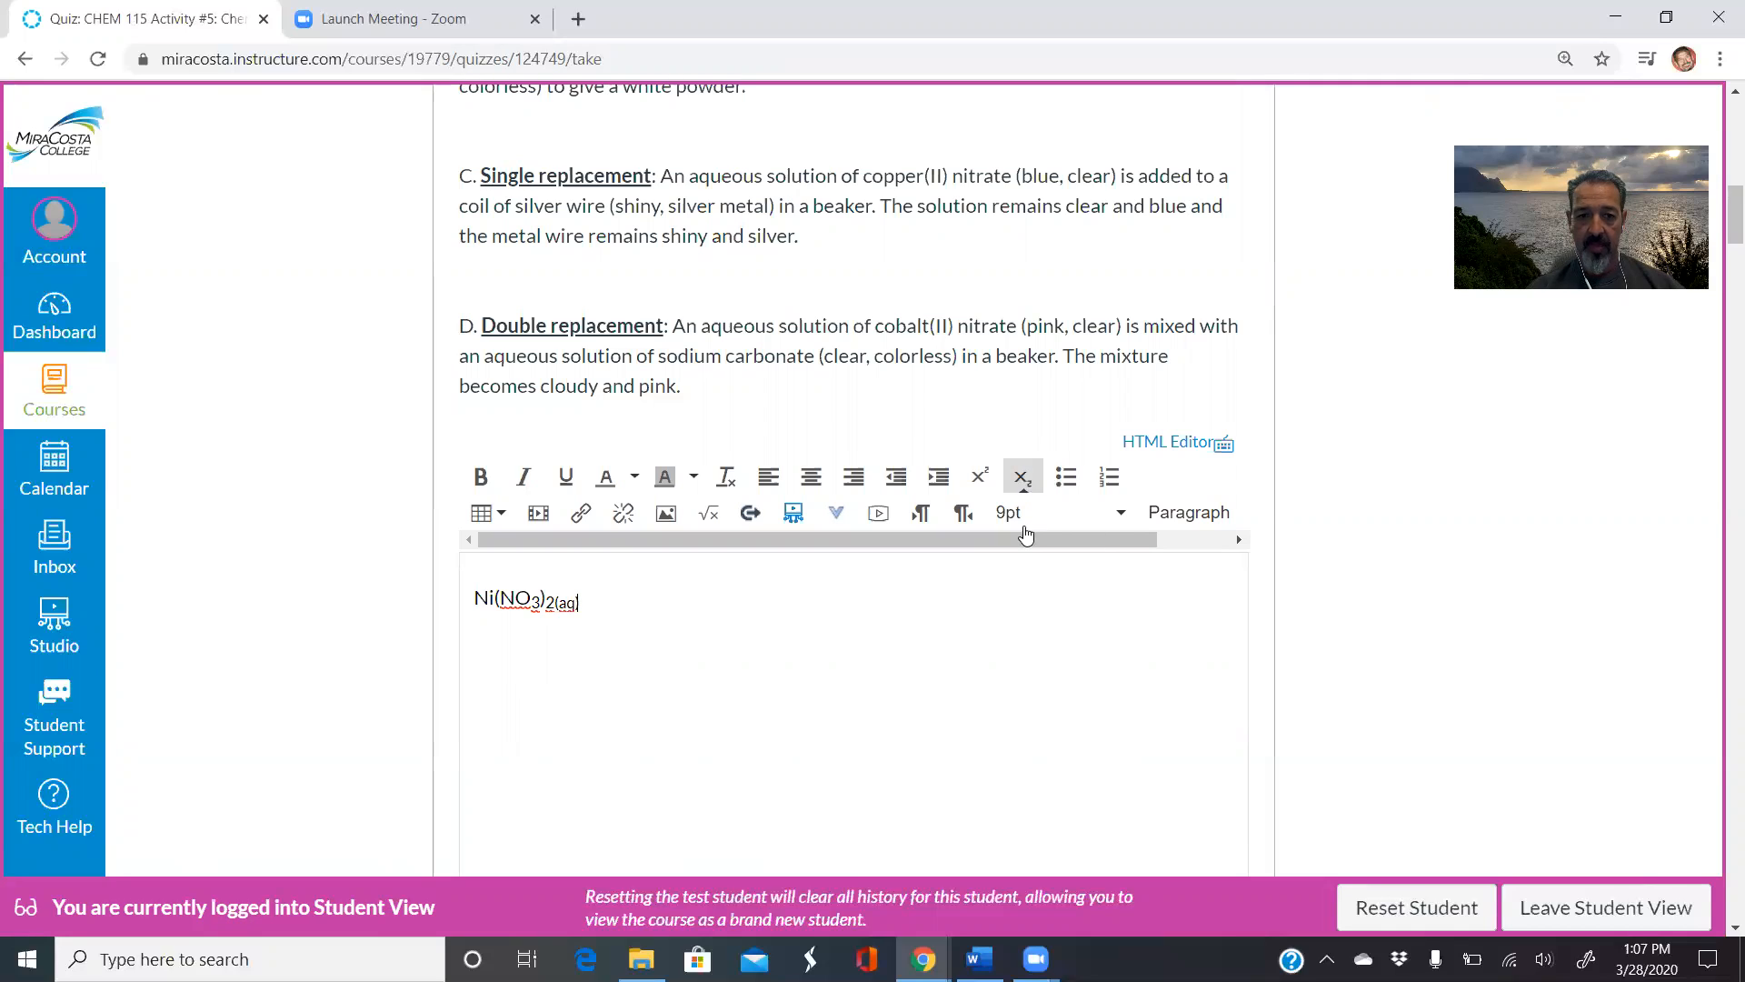
pyautogui.click(1022, 478)
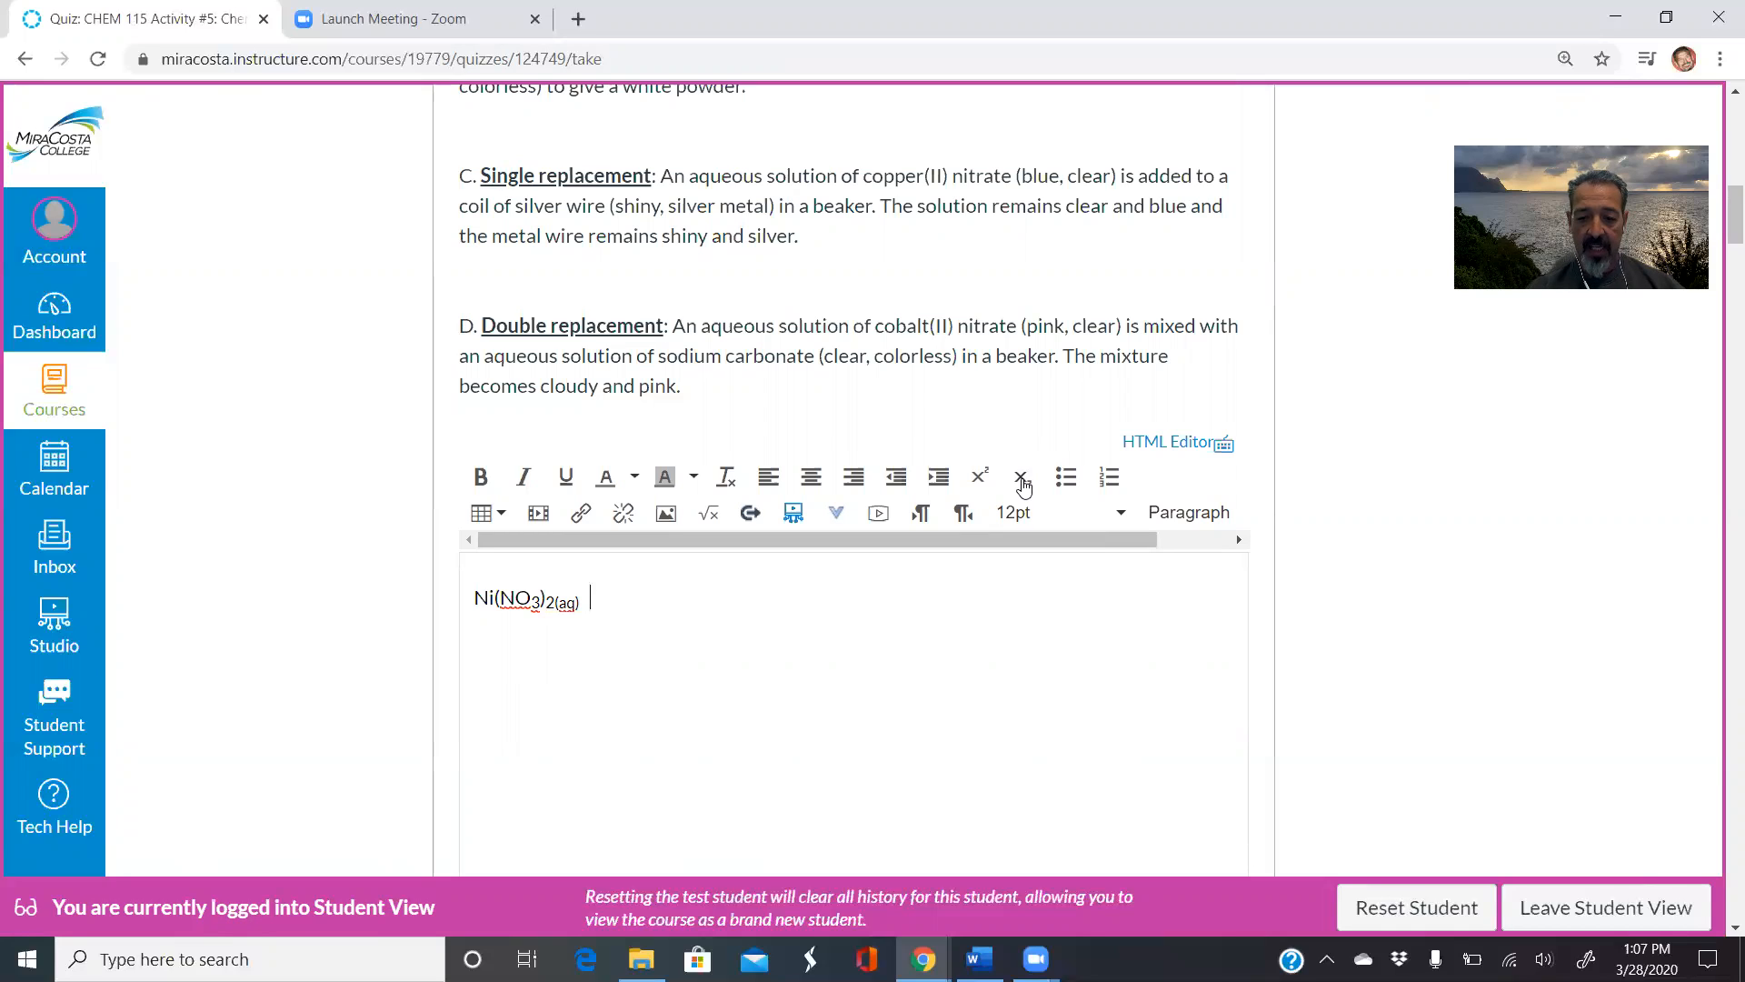
# Add the second reactant to the equation as + Mg with a subscript (s).
pyautogui.write('+')
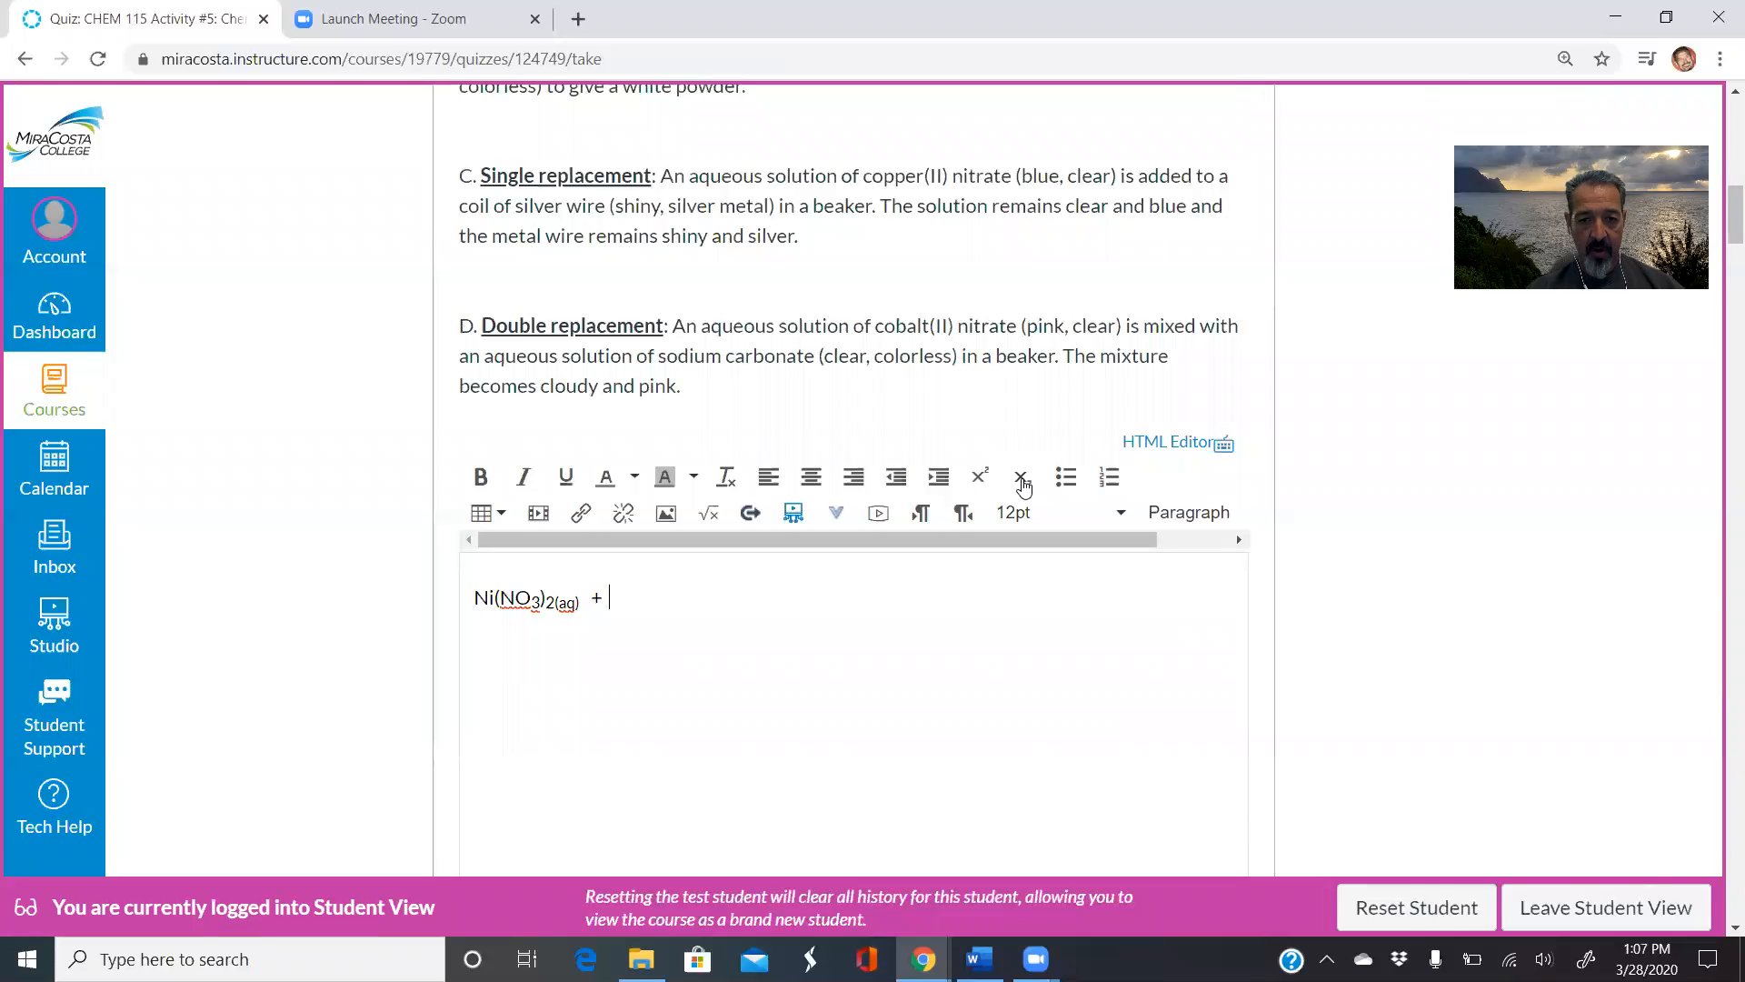
pyautogui.scroll(5, 1056, 357)
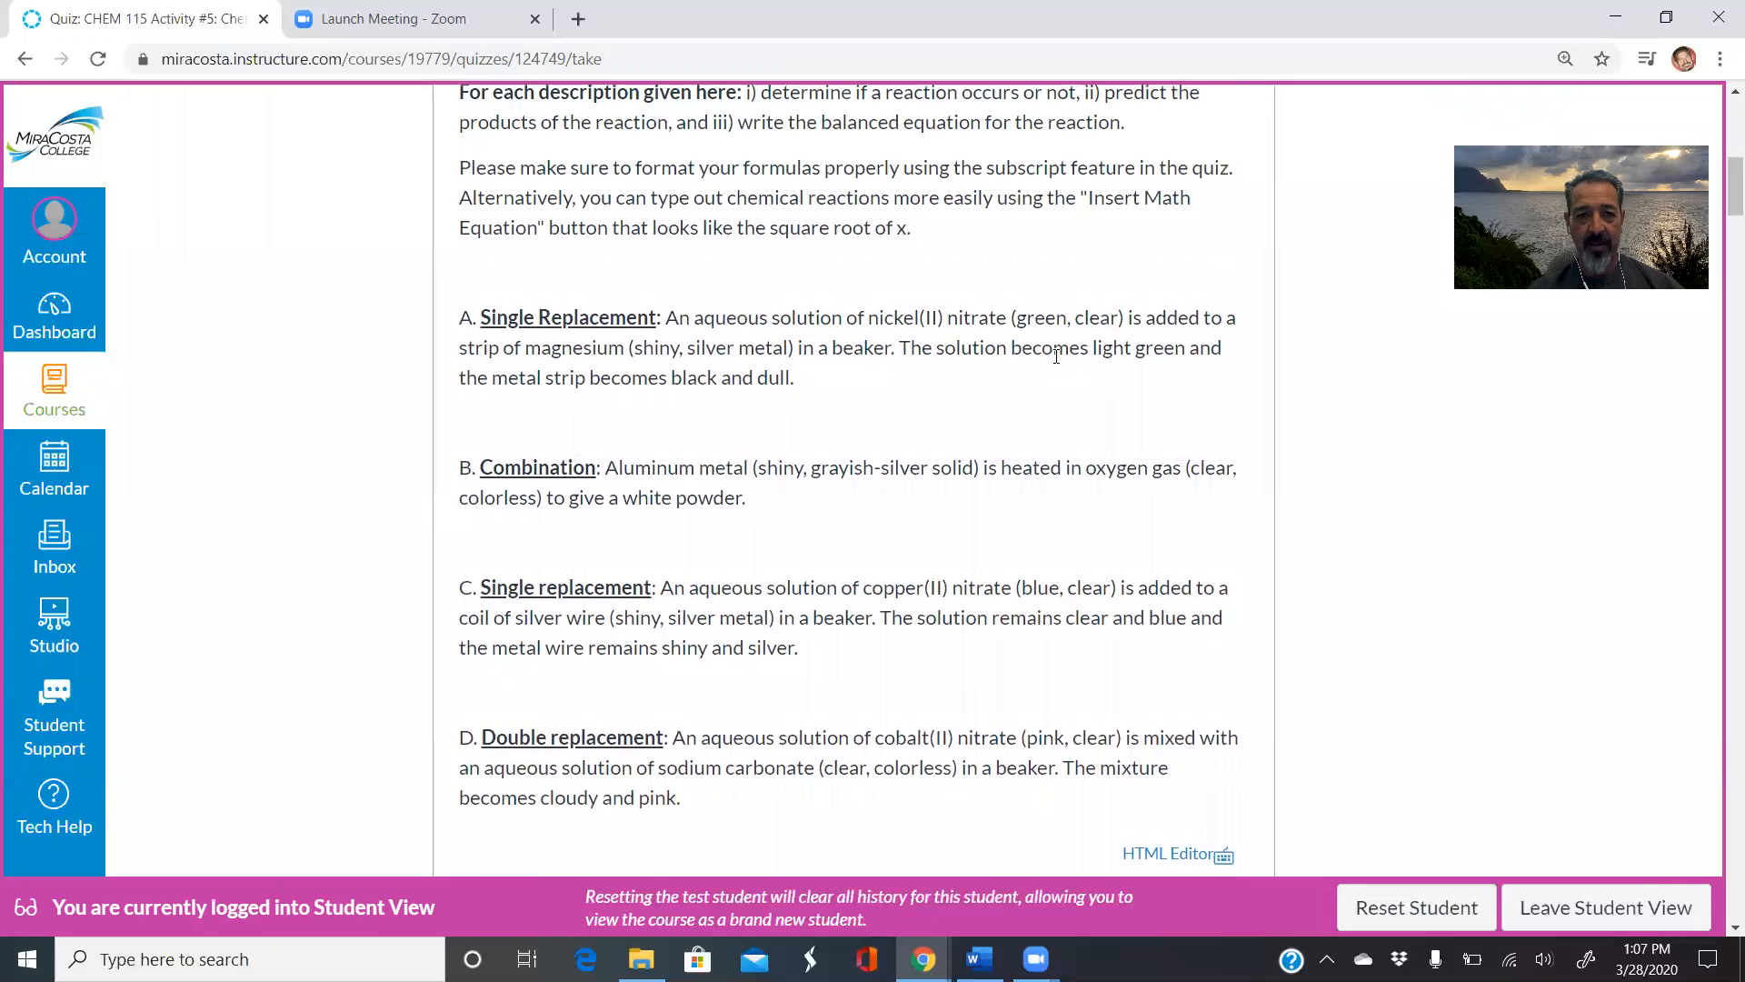
pyautogui.scroll(-4, 1056, 358)
pyautogui.scroll(-1, 1056, 361)
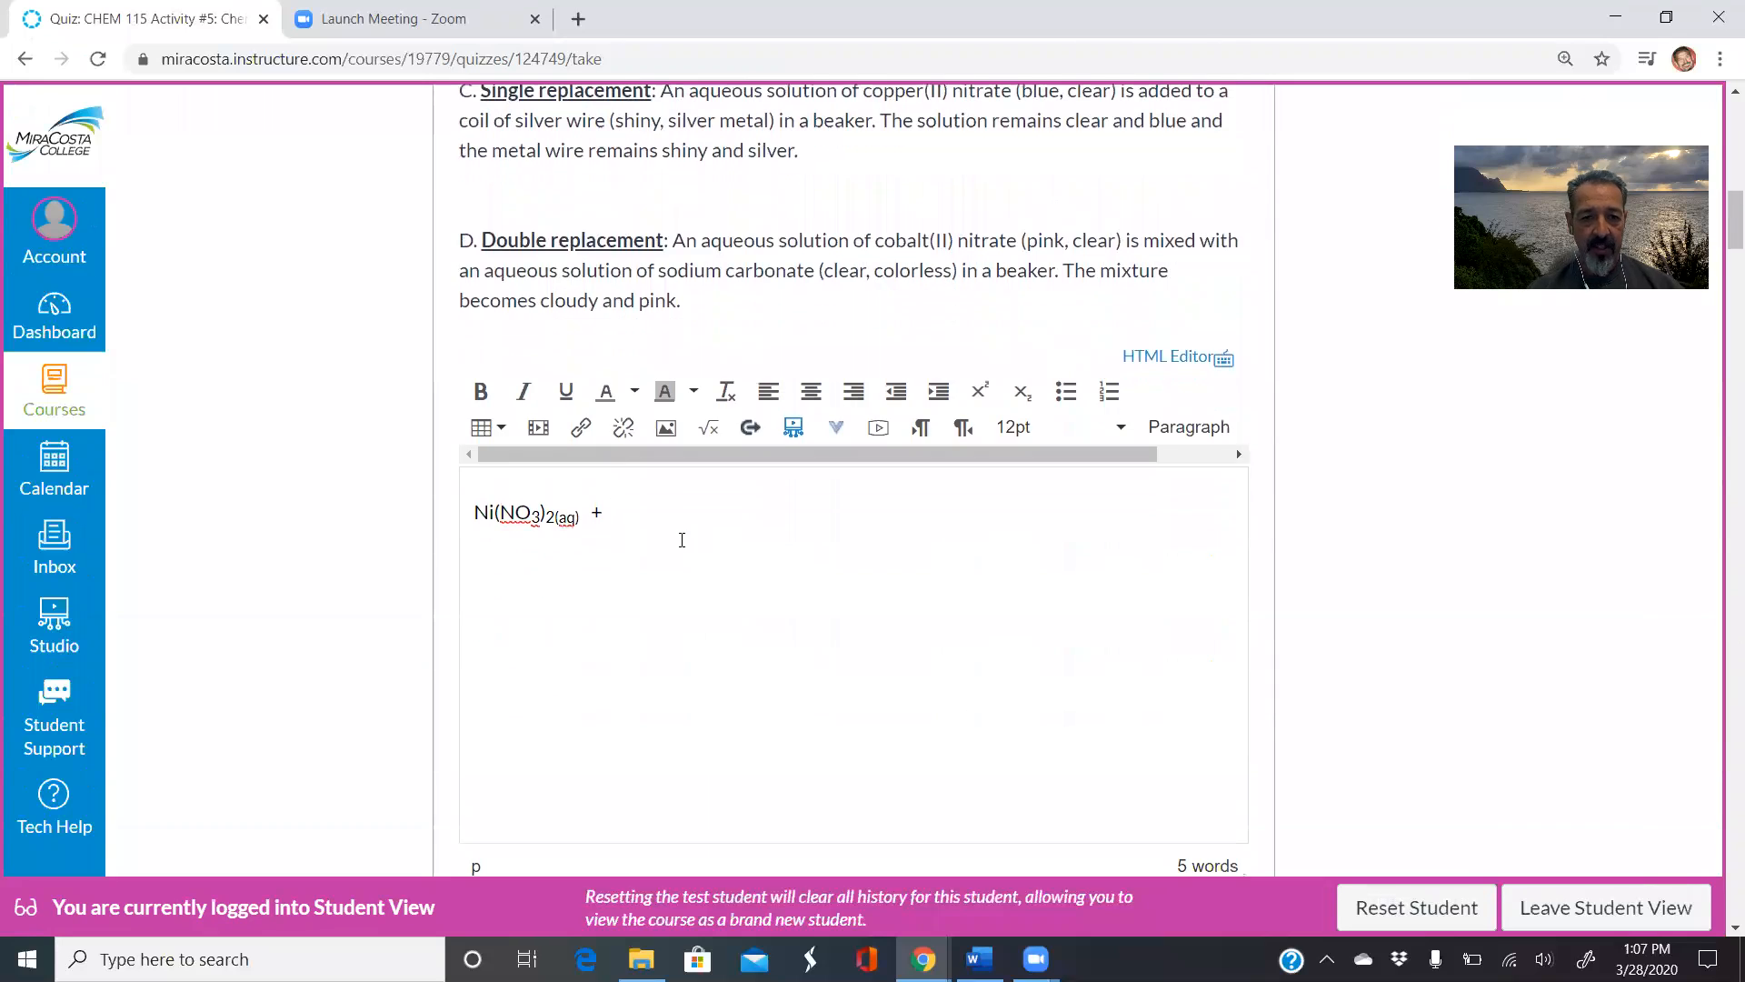
pyautogui.write('Mg')
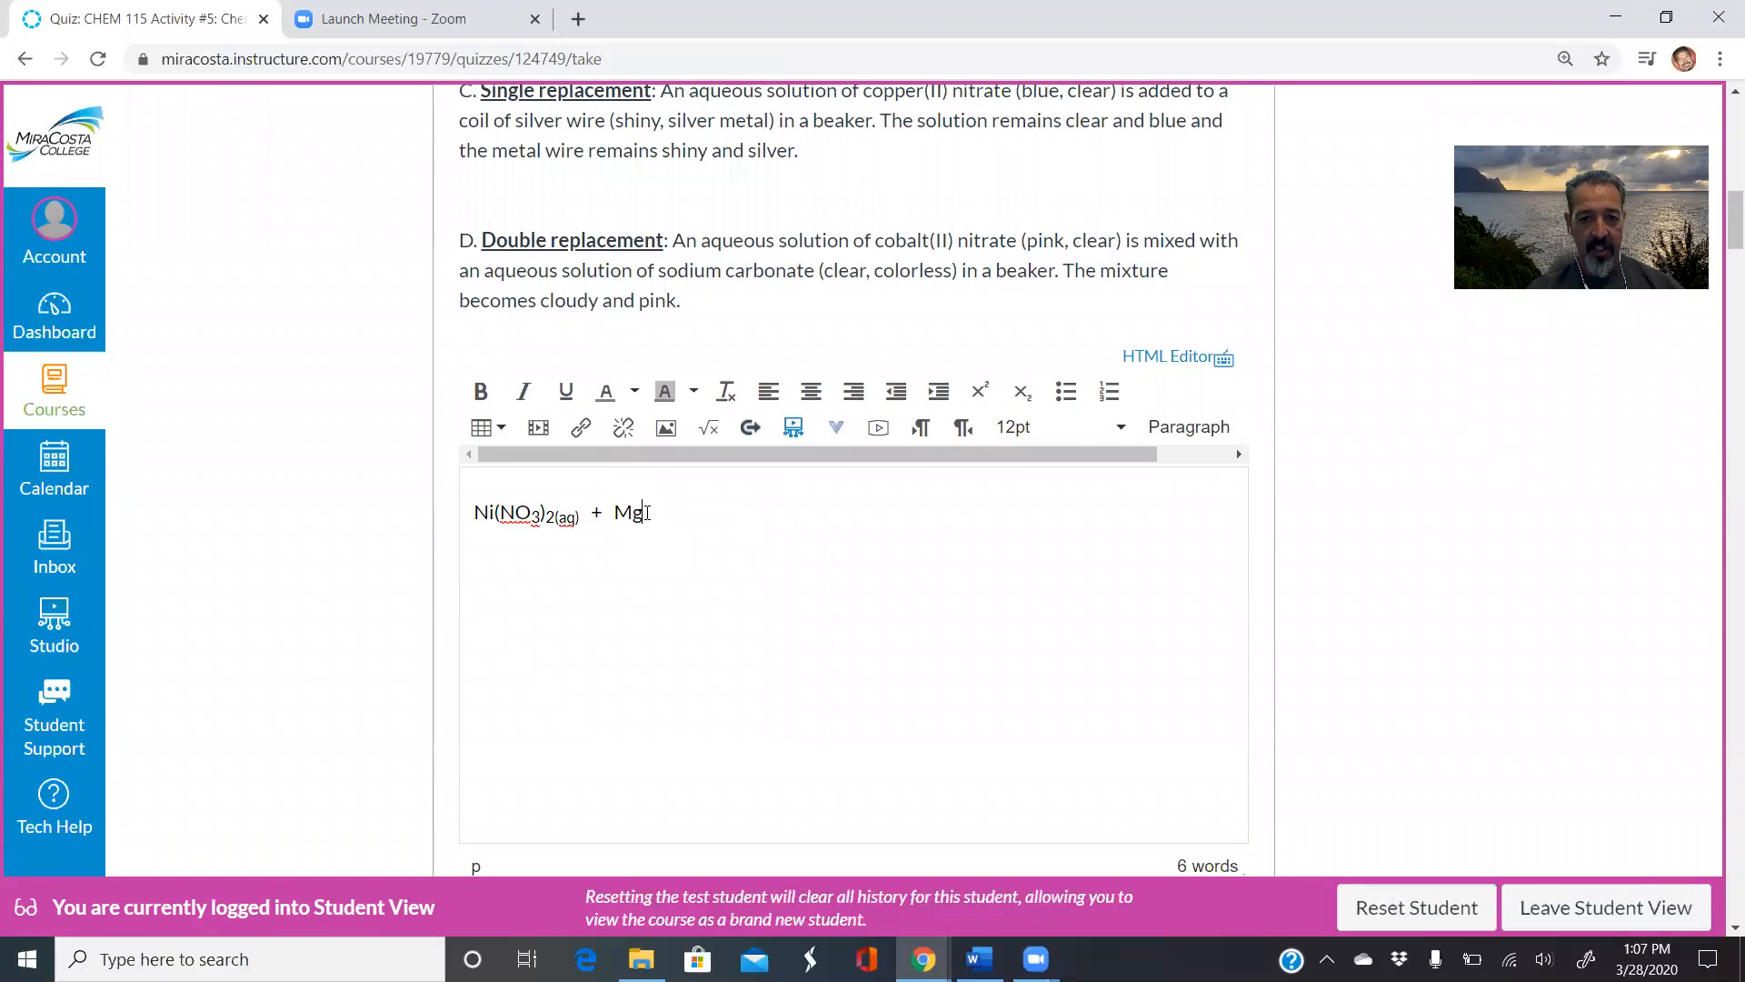
pyautogui.click(1019, 392)
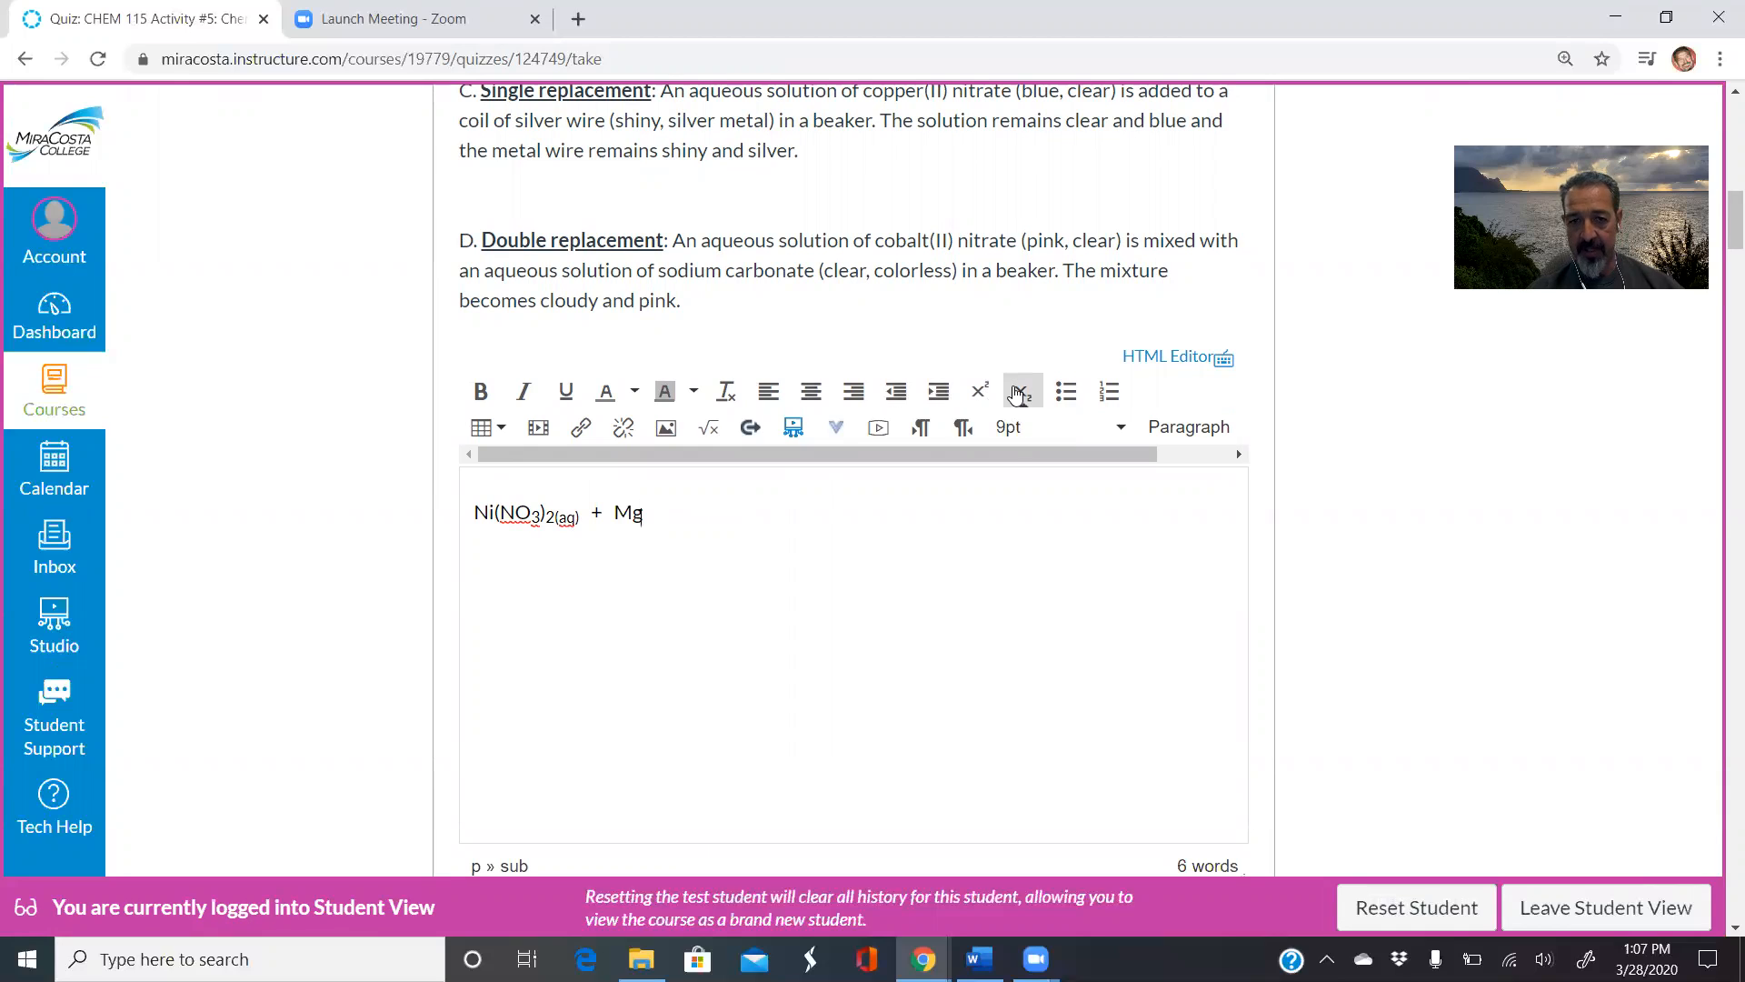
pyautogui.write('(s')
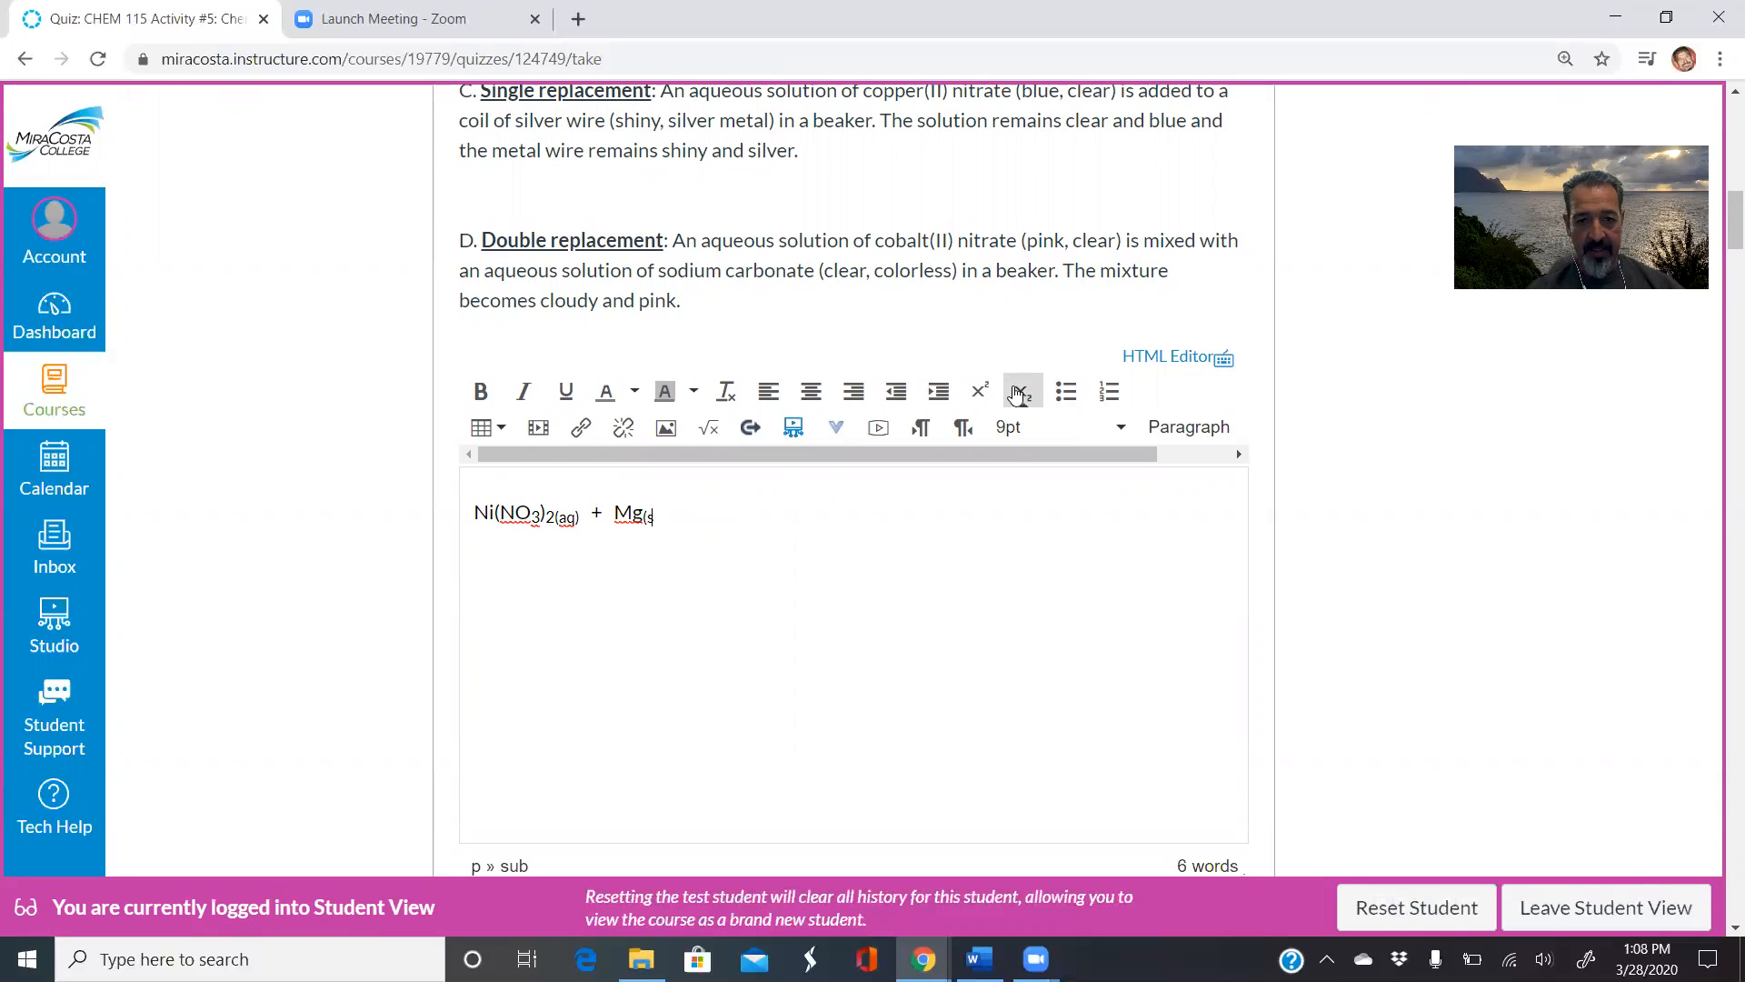
pyautogui.write(')')
pyautogui.click(1019, 392)
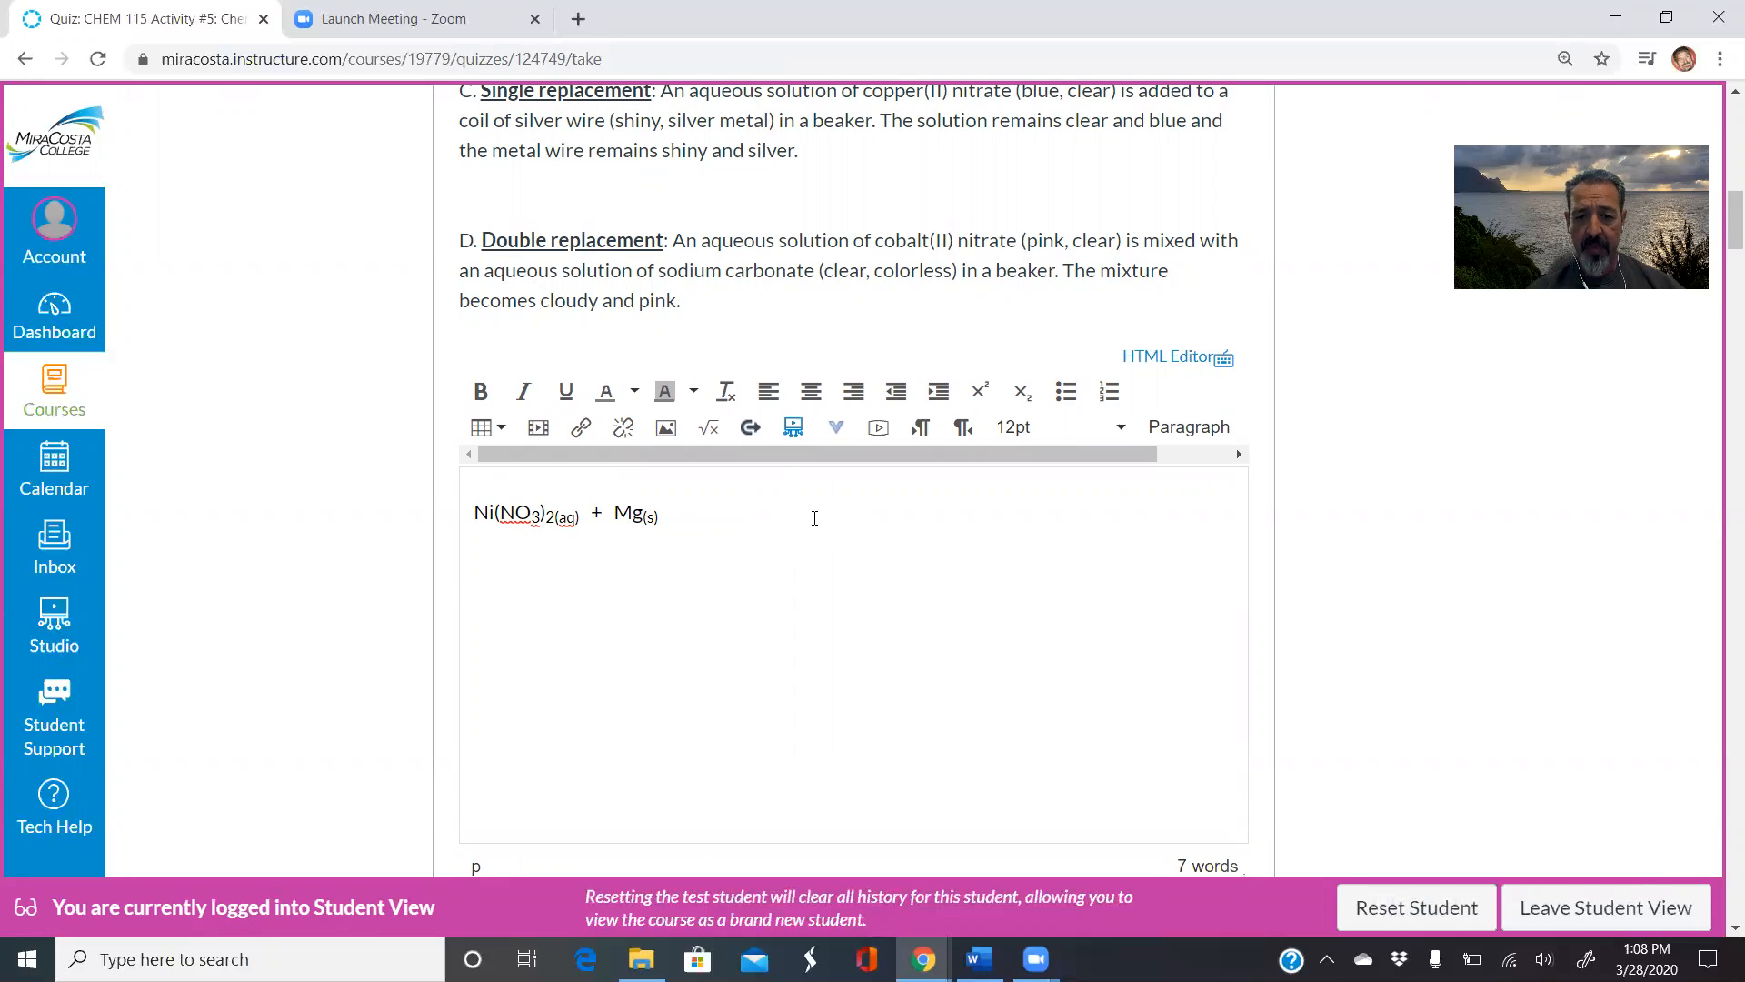
# Add the reaction arrow --> and the product Ni with a subscript (s) to the equation.
pyautogui.write('--')
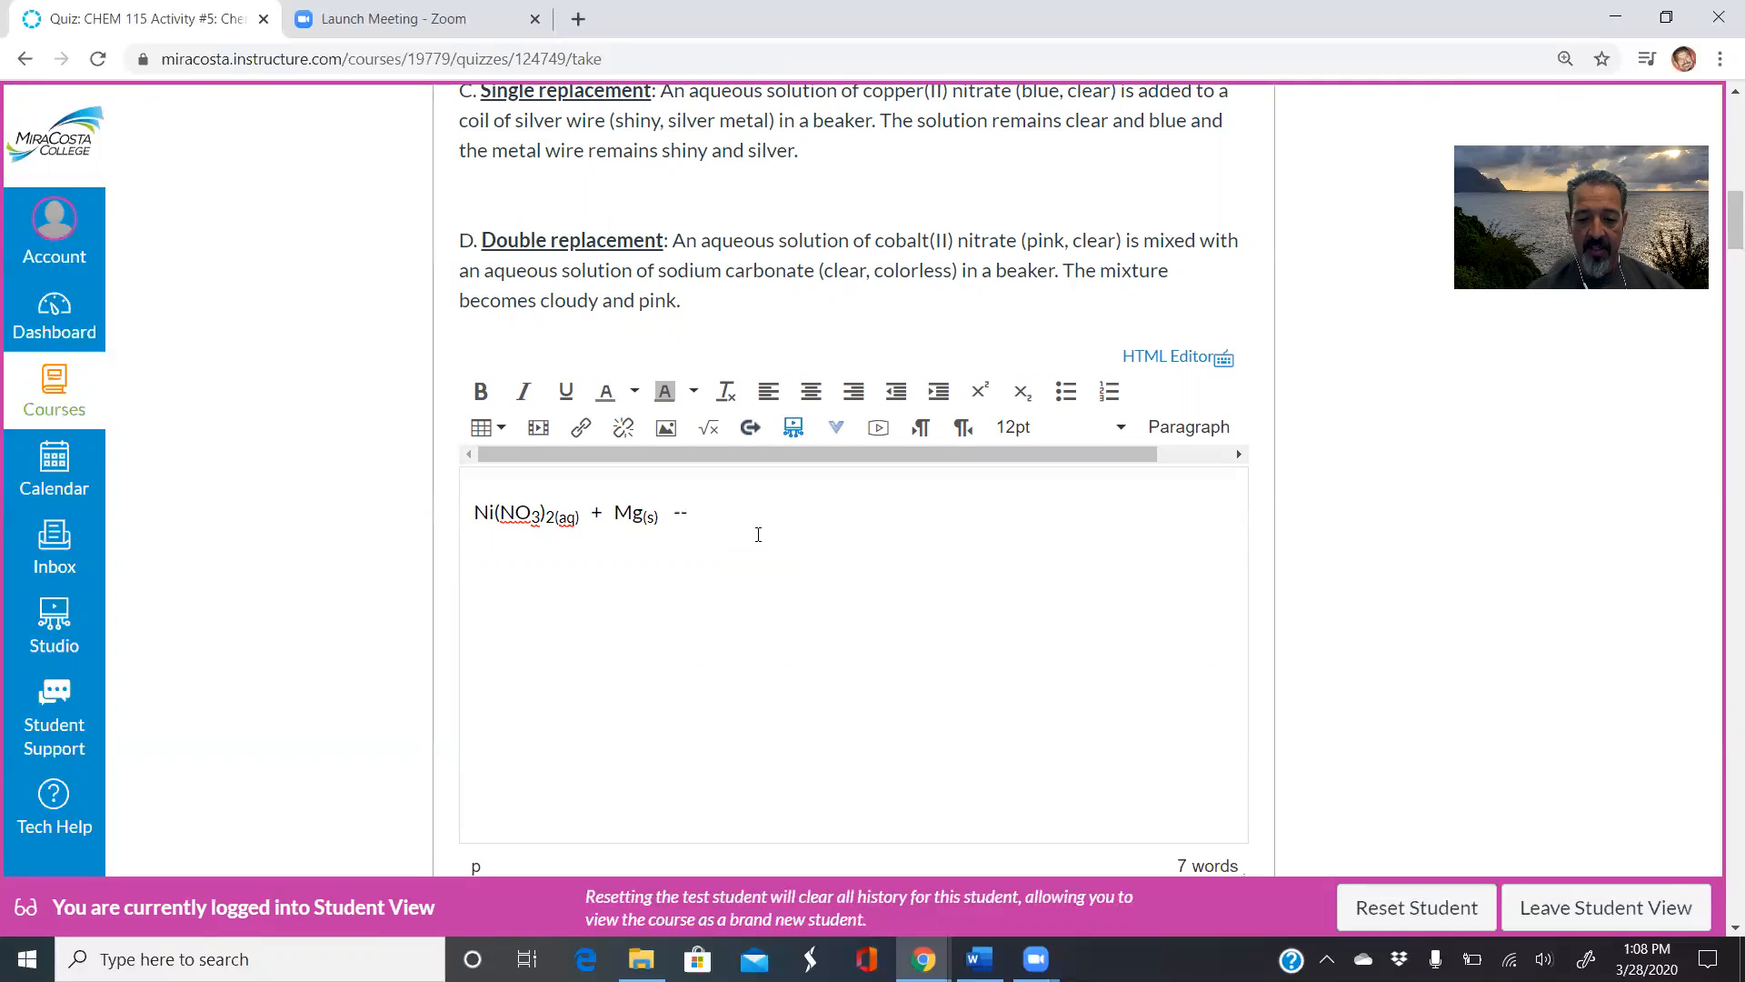
pyautogui.write('>')
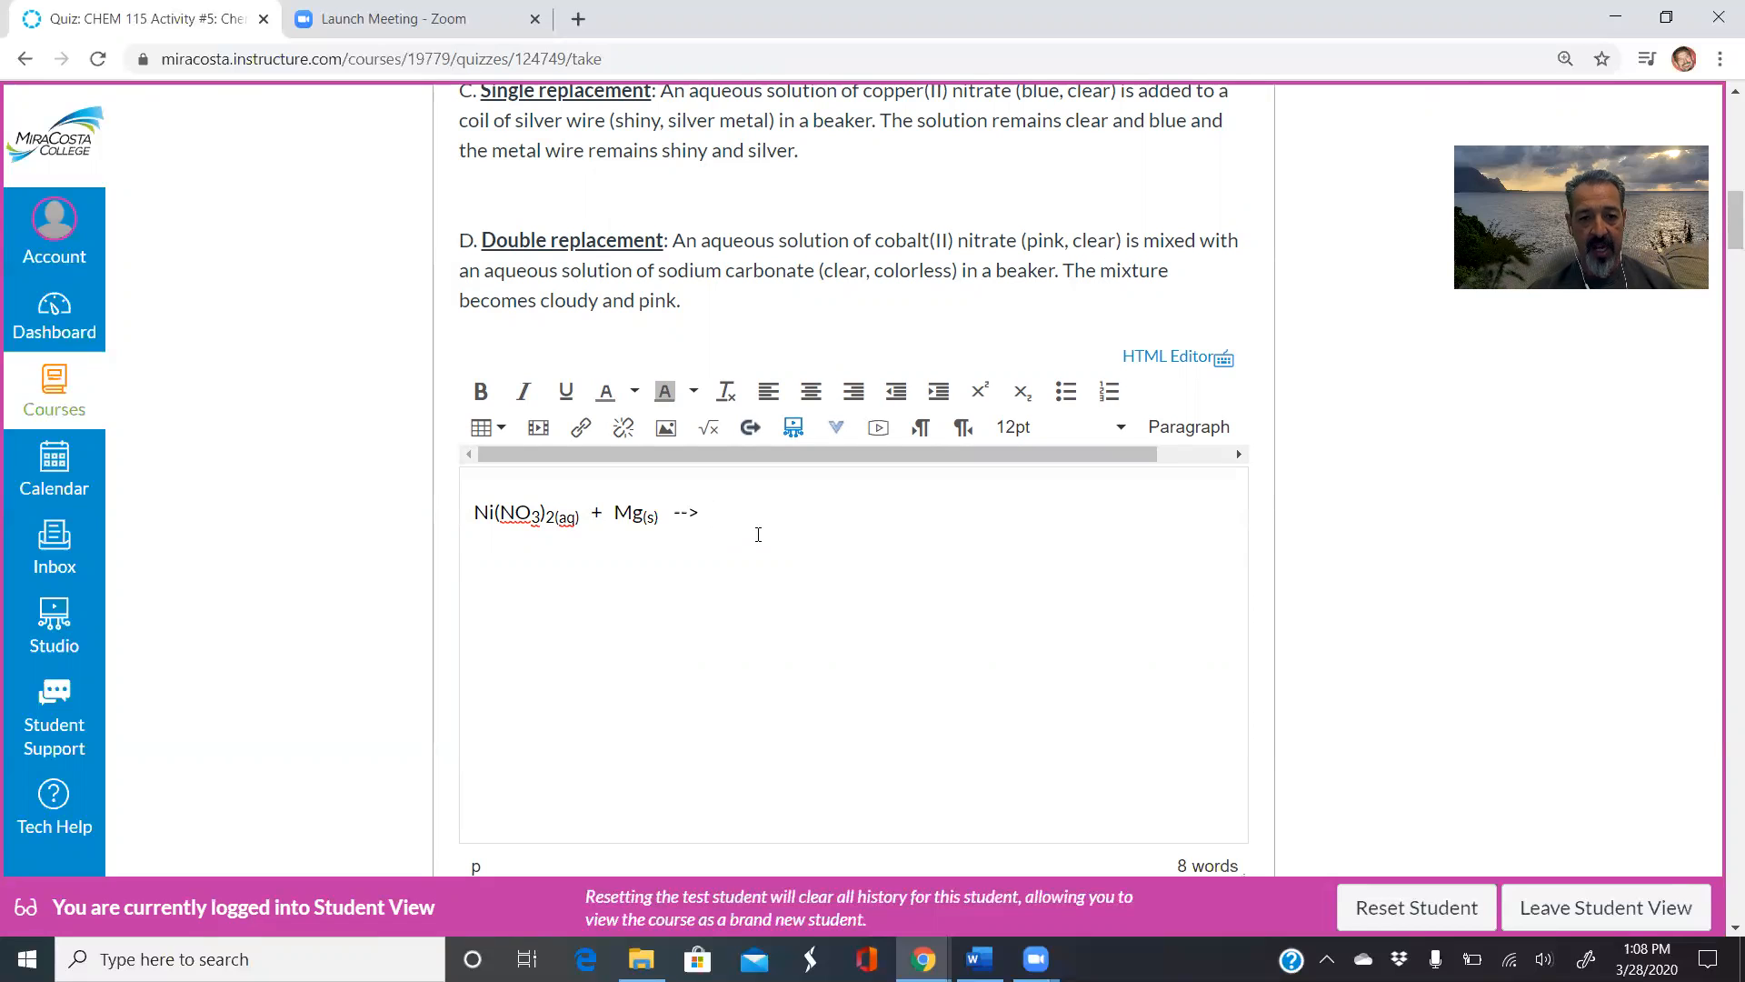
pyautogui.write(' Ni')
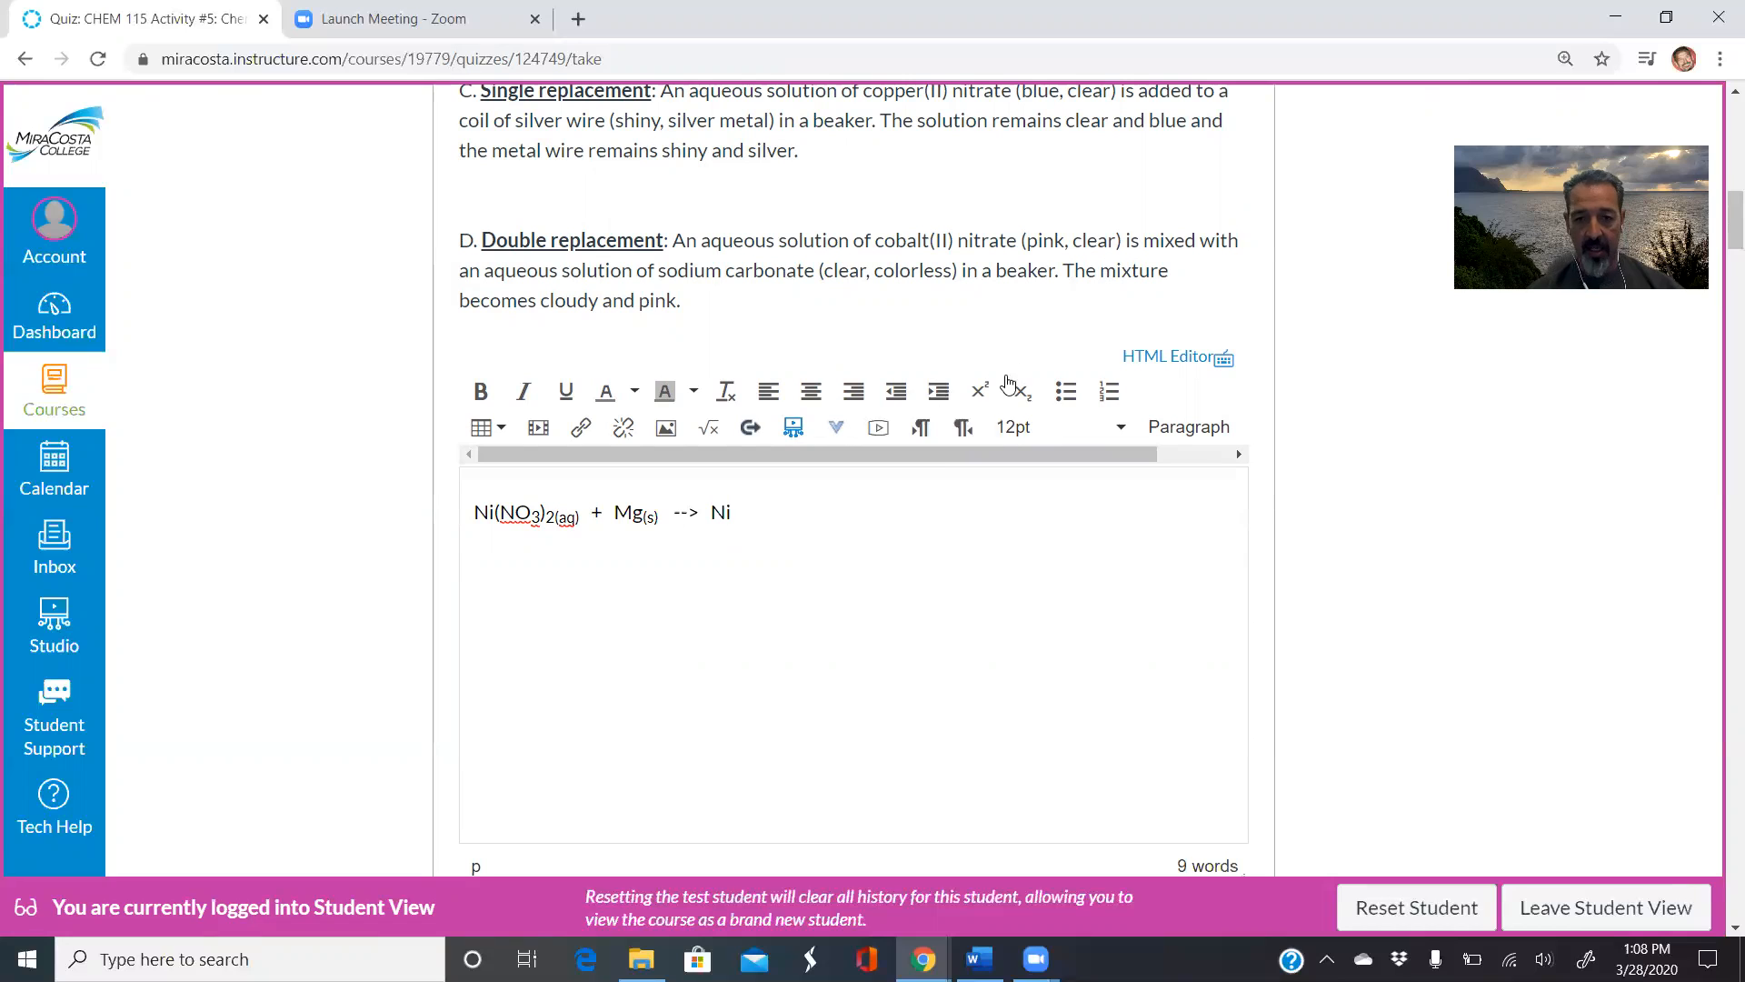
pyautogui.click(1020, 391)
pyautogui.write('(s)')
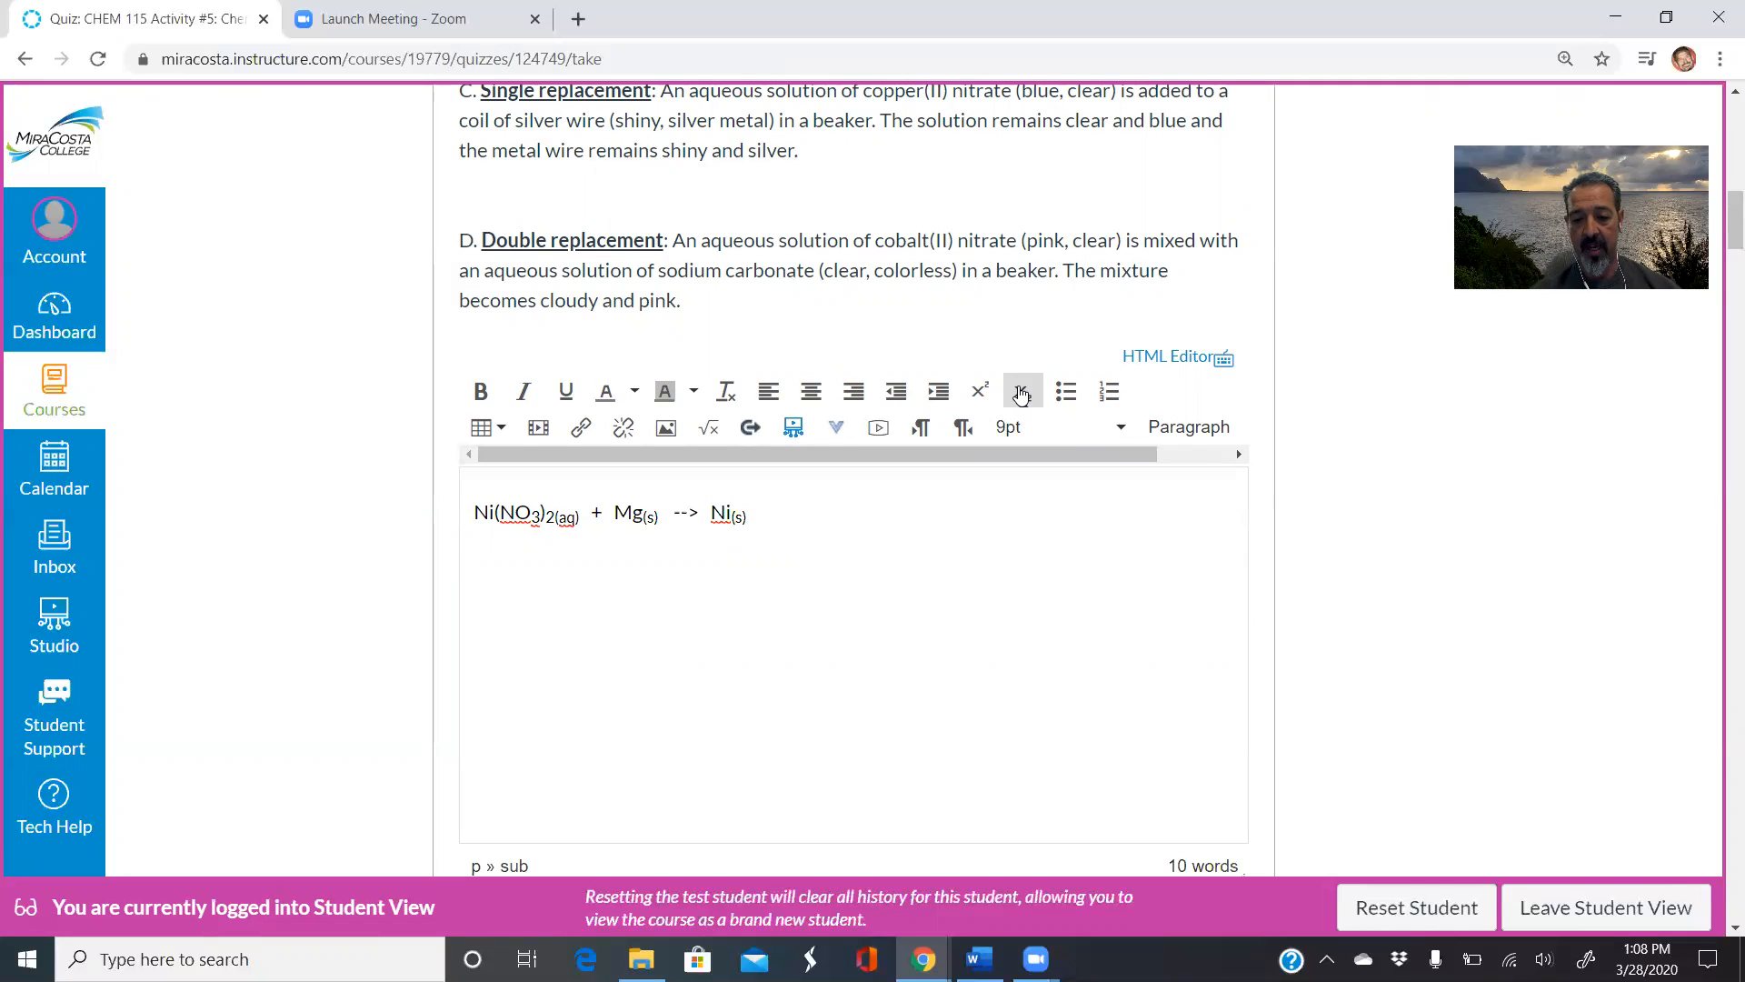
pyautogui.click(1021, 392)
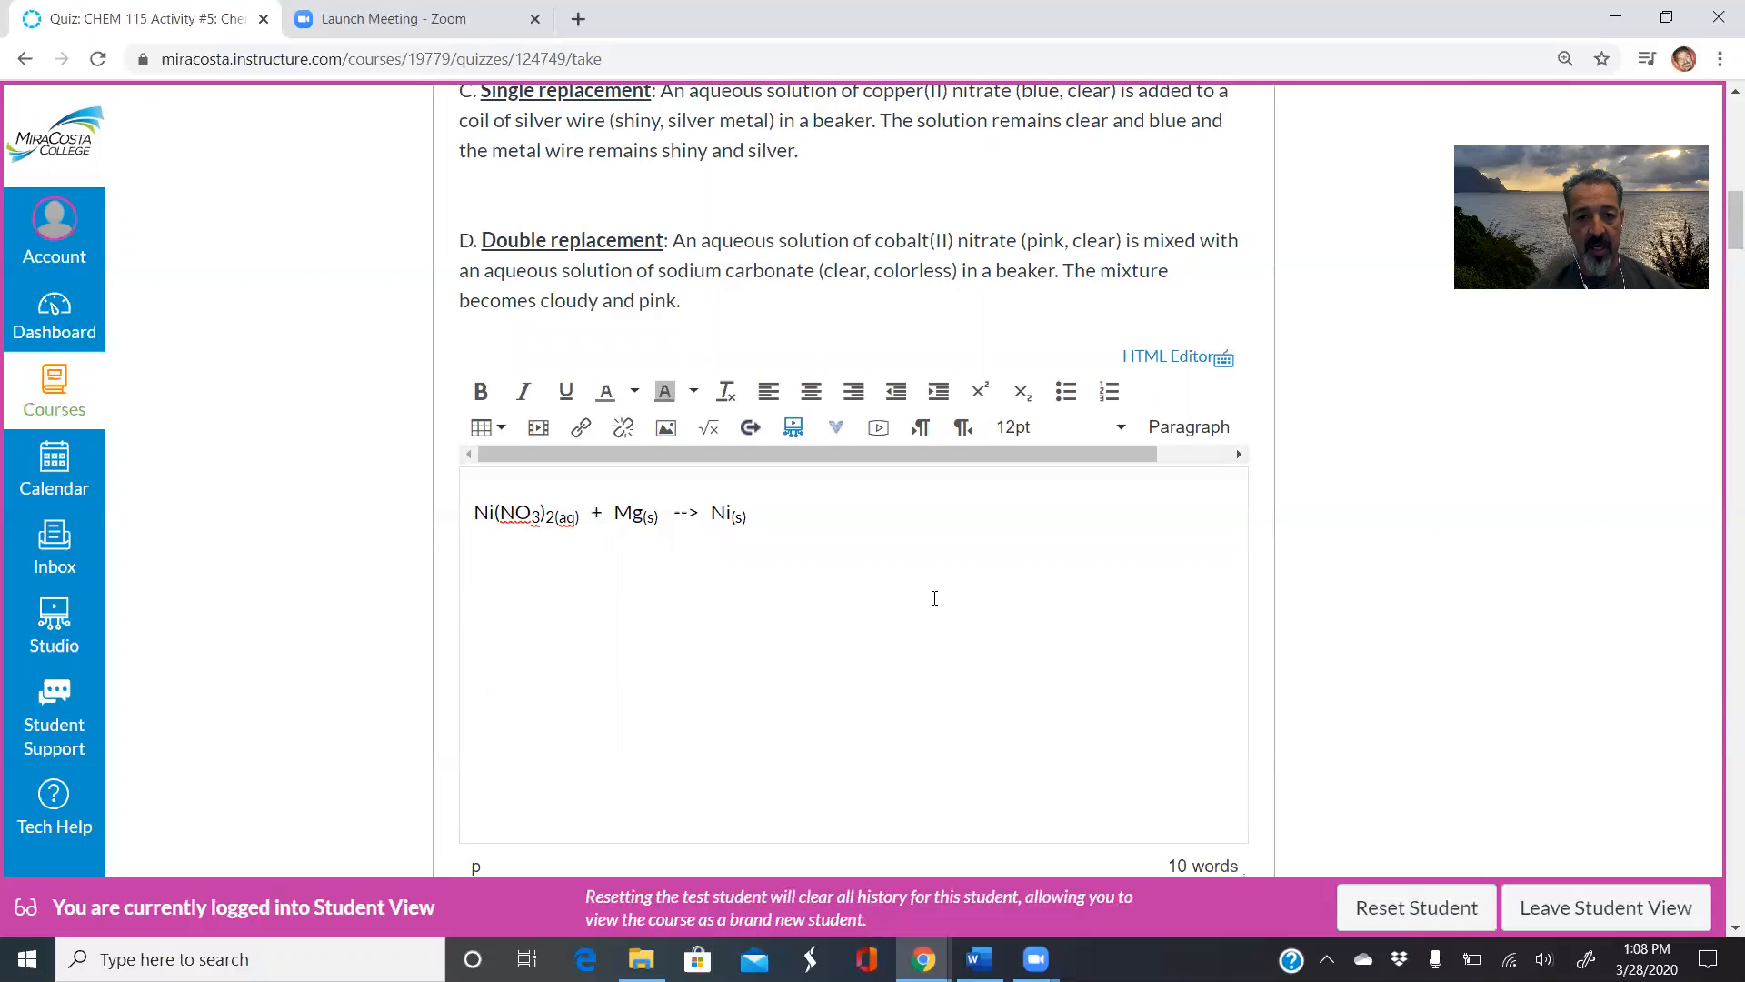
# Below the equation, enter Mg with a superscript 2+ charge, followed by a normal-size plus sign.
pyautogui.write('Mg')
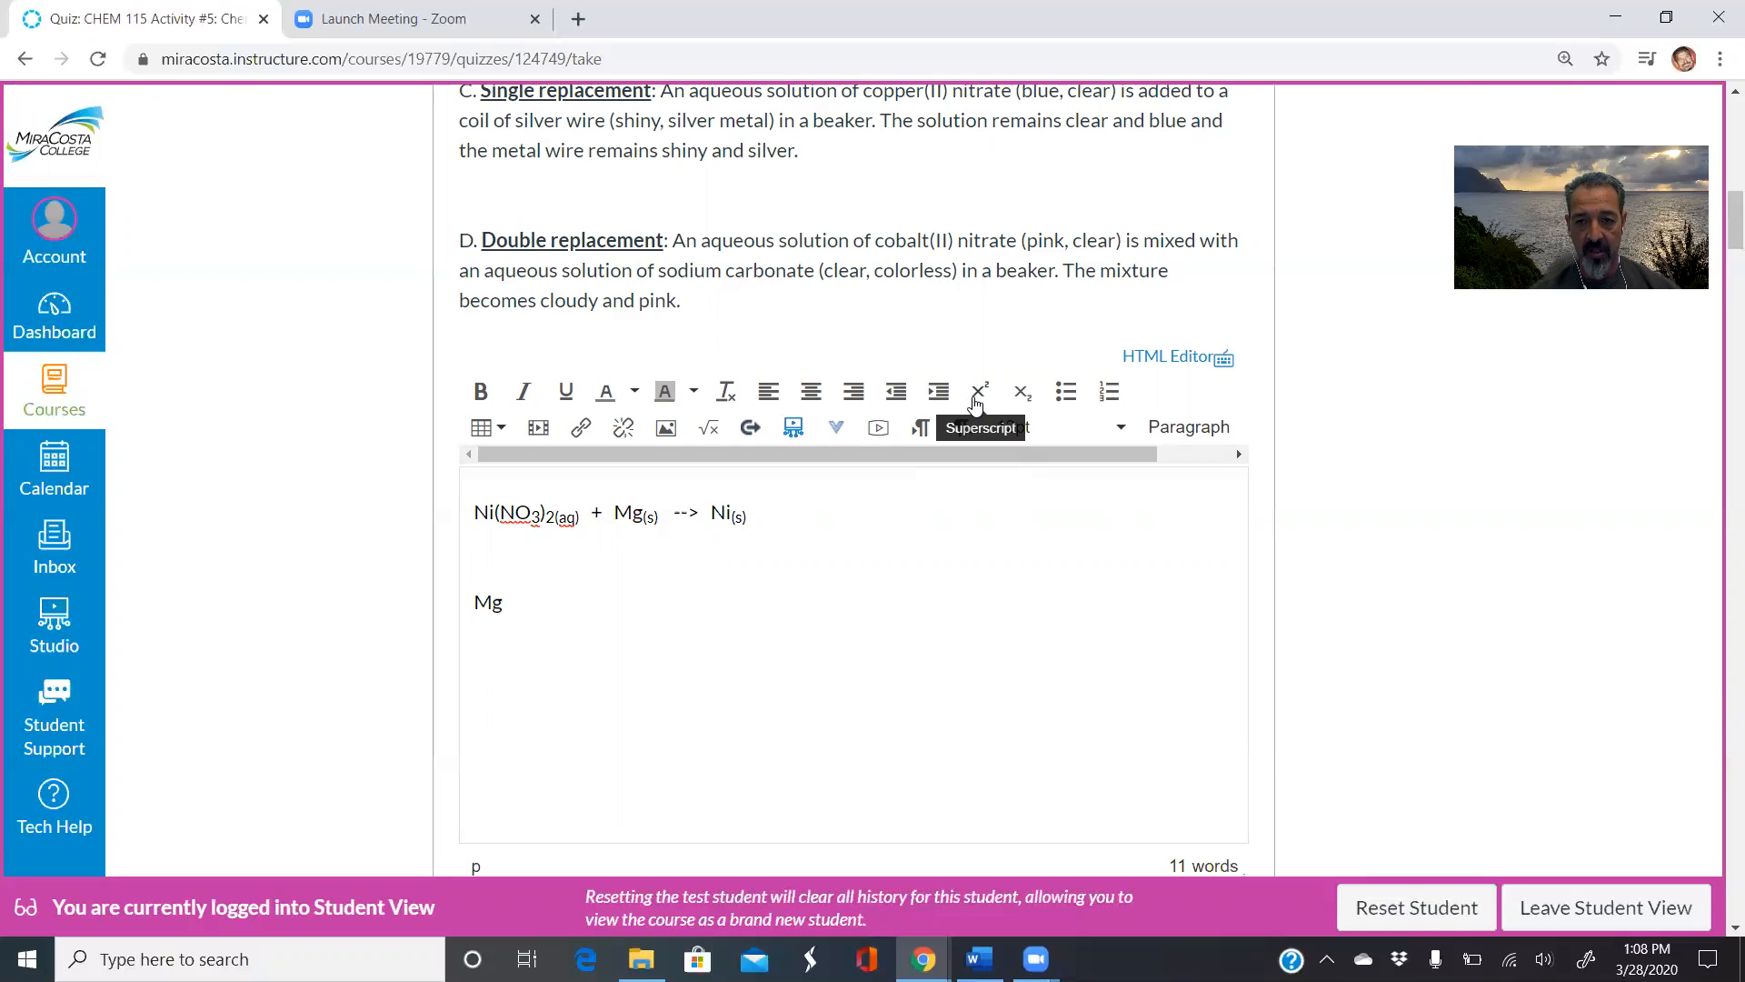
pyautogui.click(977, 393)
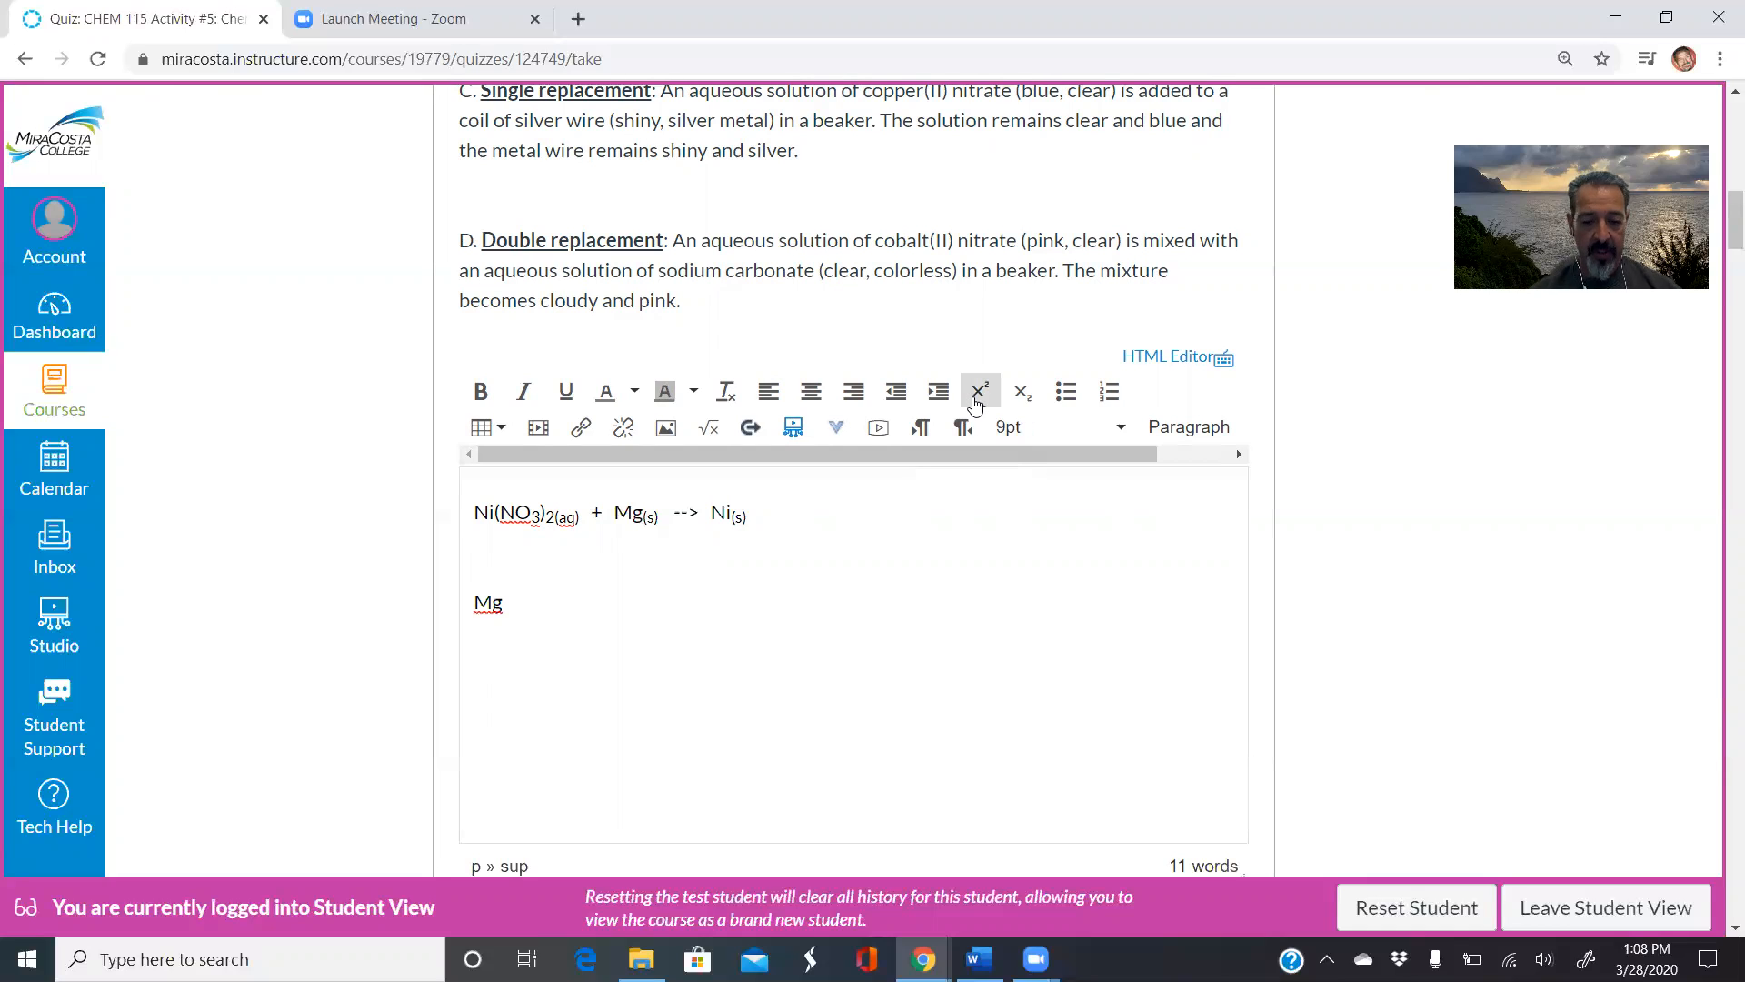
pyautogui.write('(')
pyautogui.press('BackSpace')
pyautogui.write('2+')
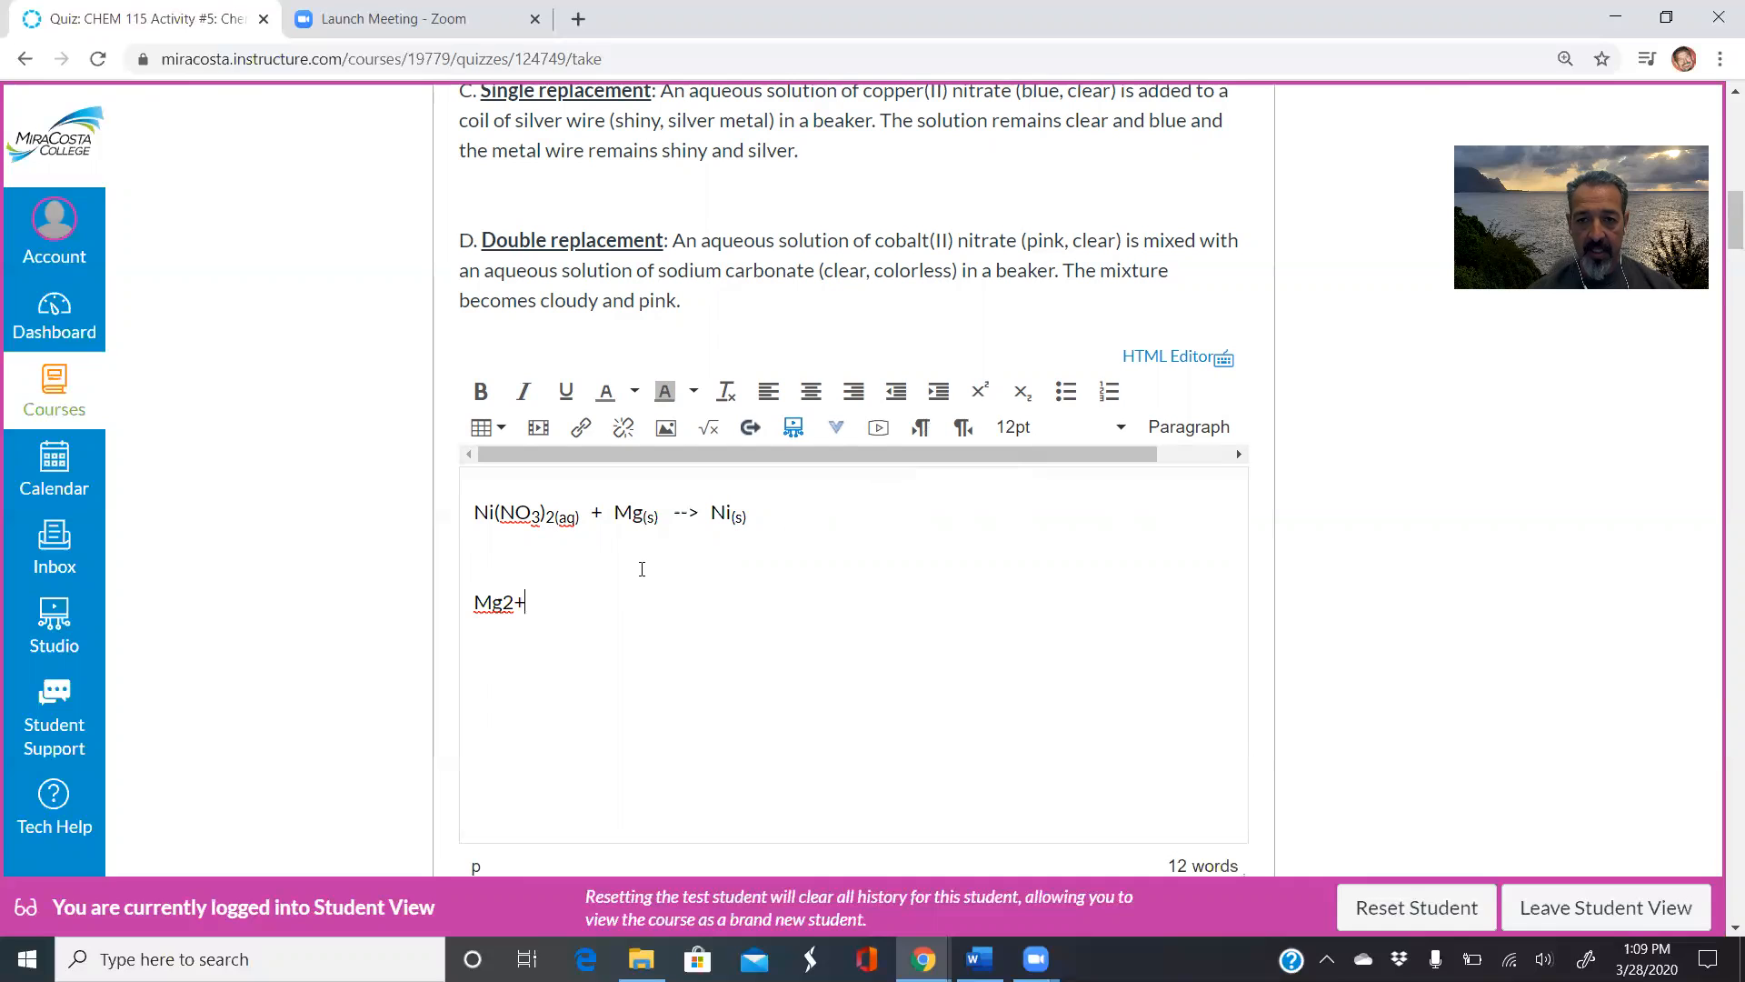
pyautogui.moveTo(526, 602); pyautogui.dragTo(507, 602)
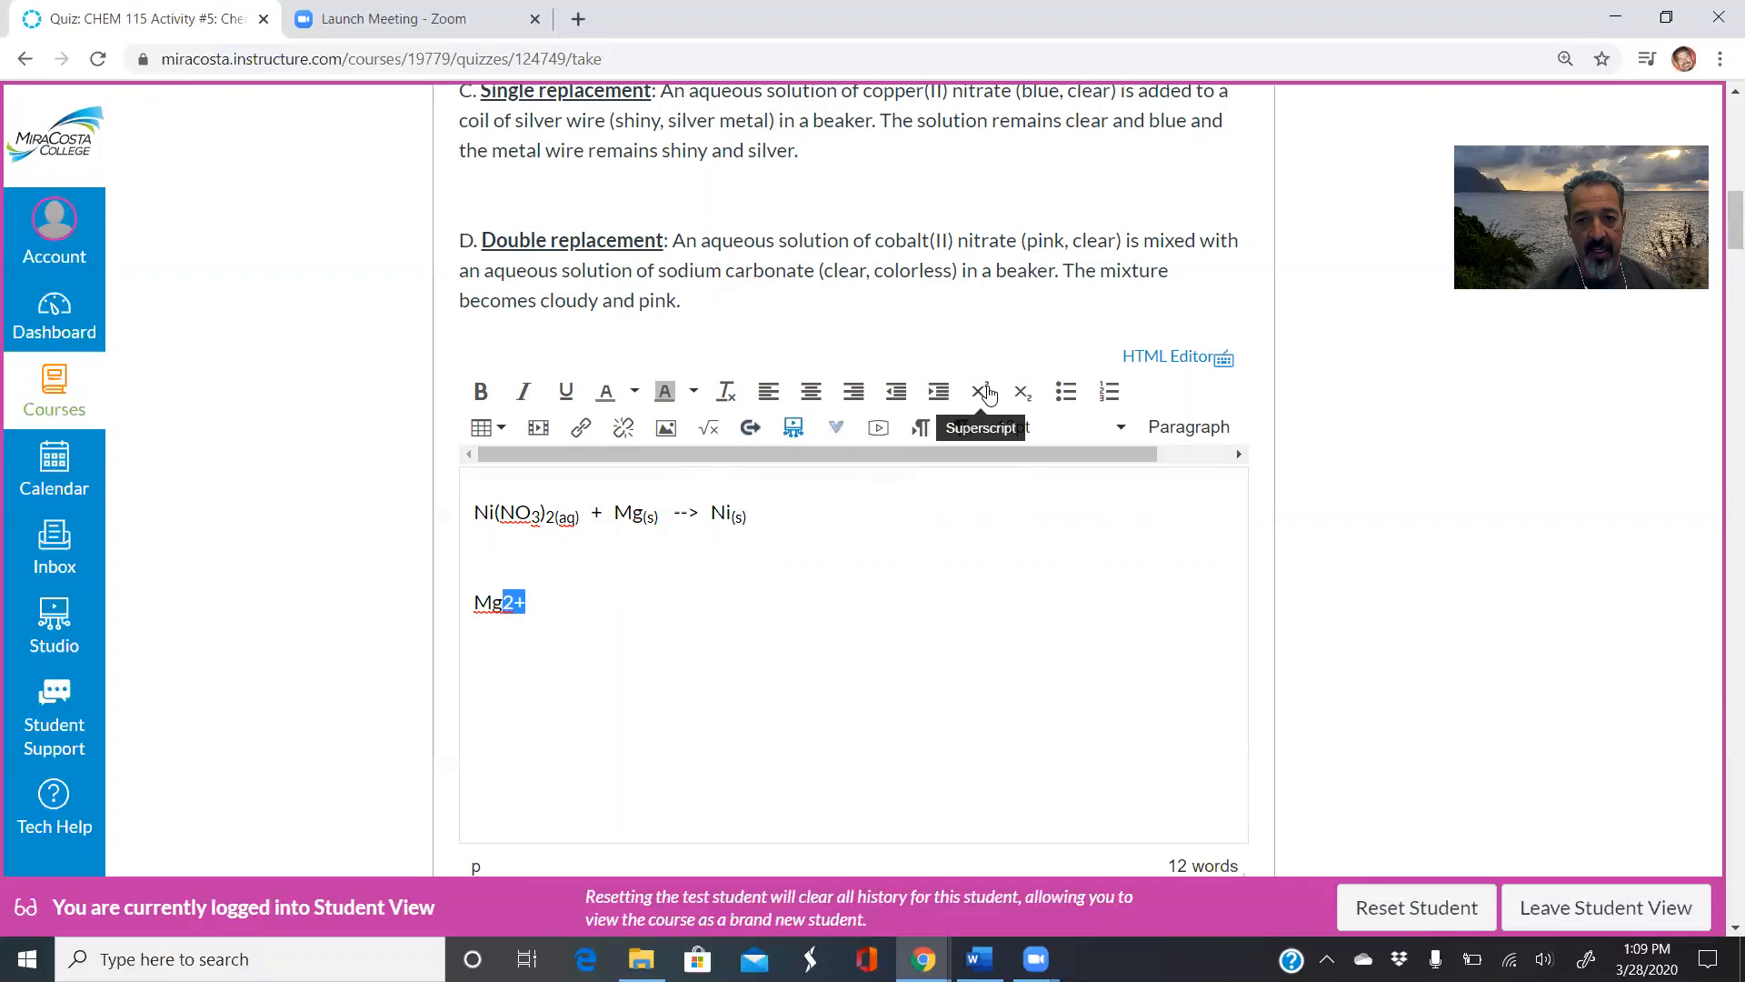
pyautogui.click(986, 391)
pyautogui.click(533, 604)
pyautogui.click(974, 391)
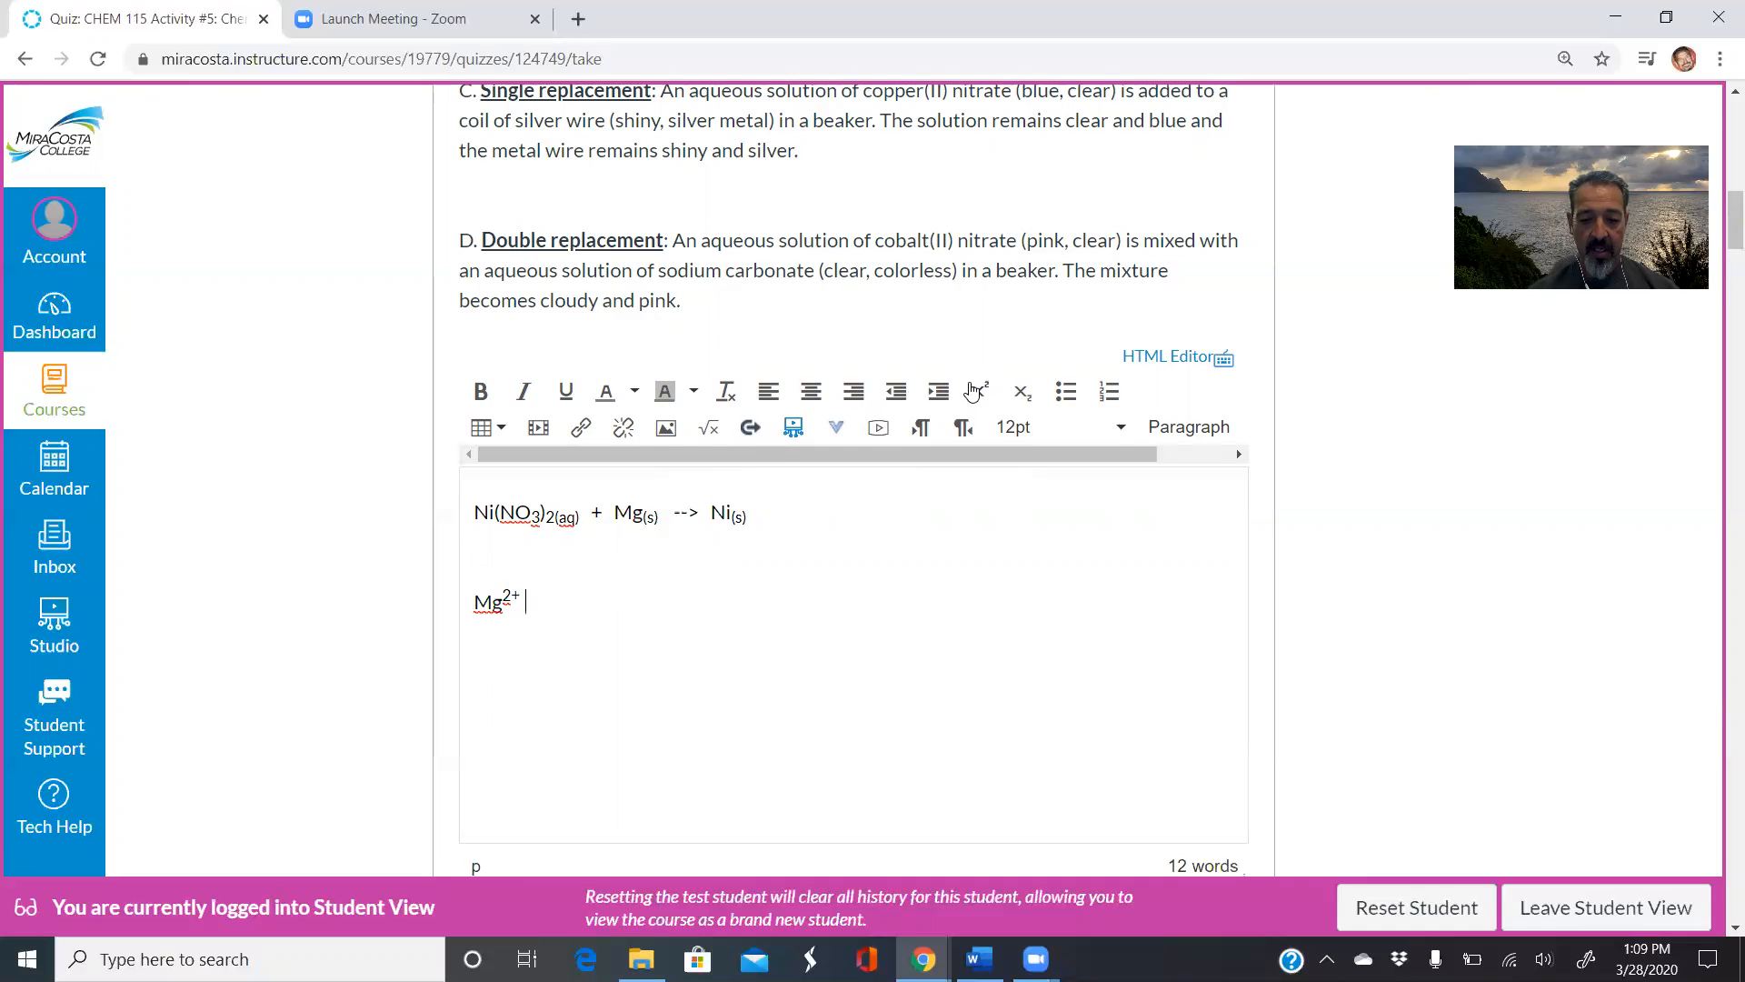
pyautogui.write('+')
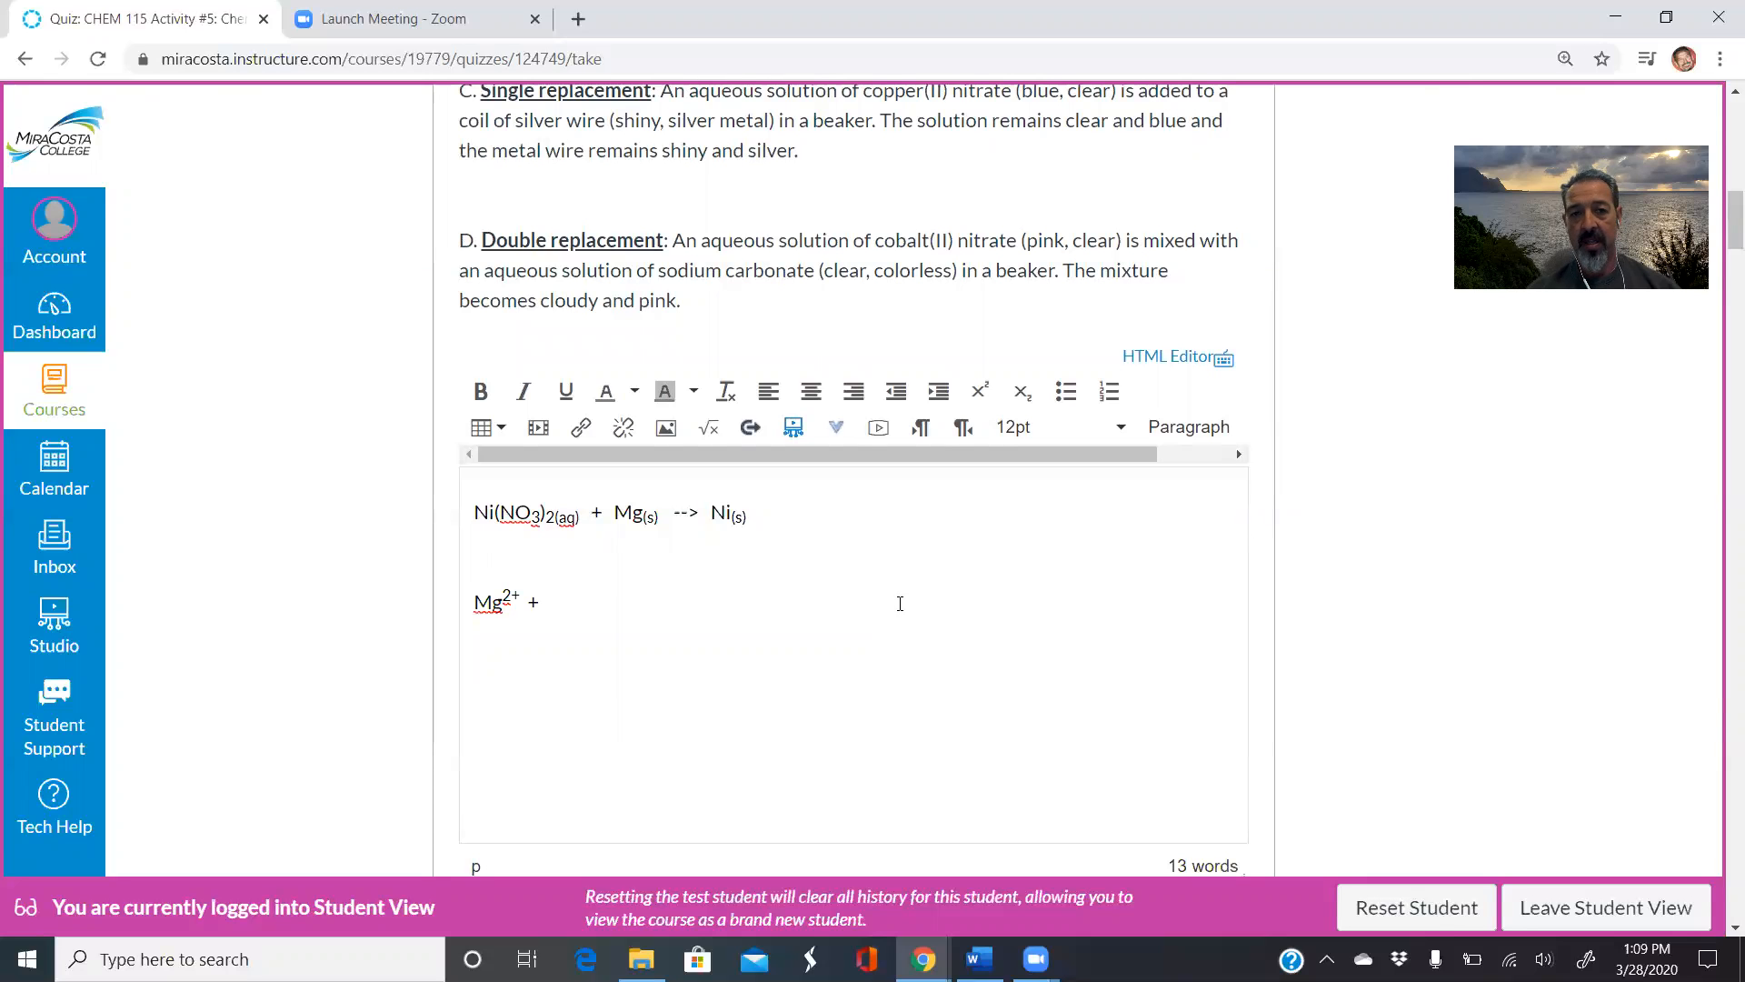
pyautogui.scroll(-1, 900, 600)
pyautogui.scroll(2, 896, 603)
pyautogui.scroll(6, 896, 606)
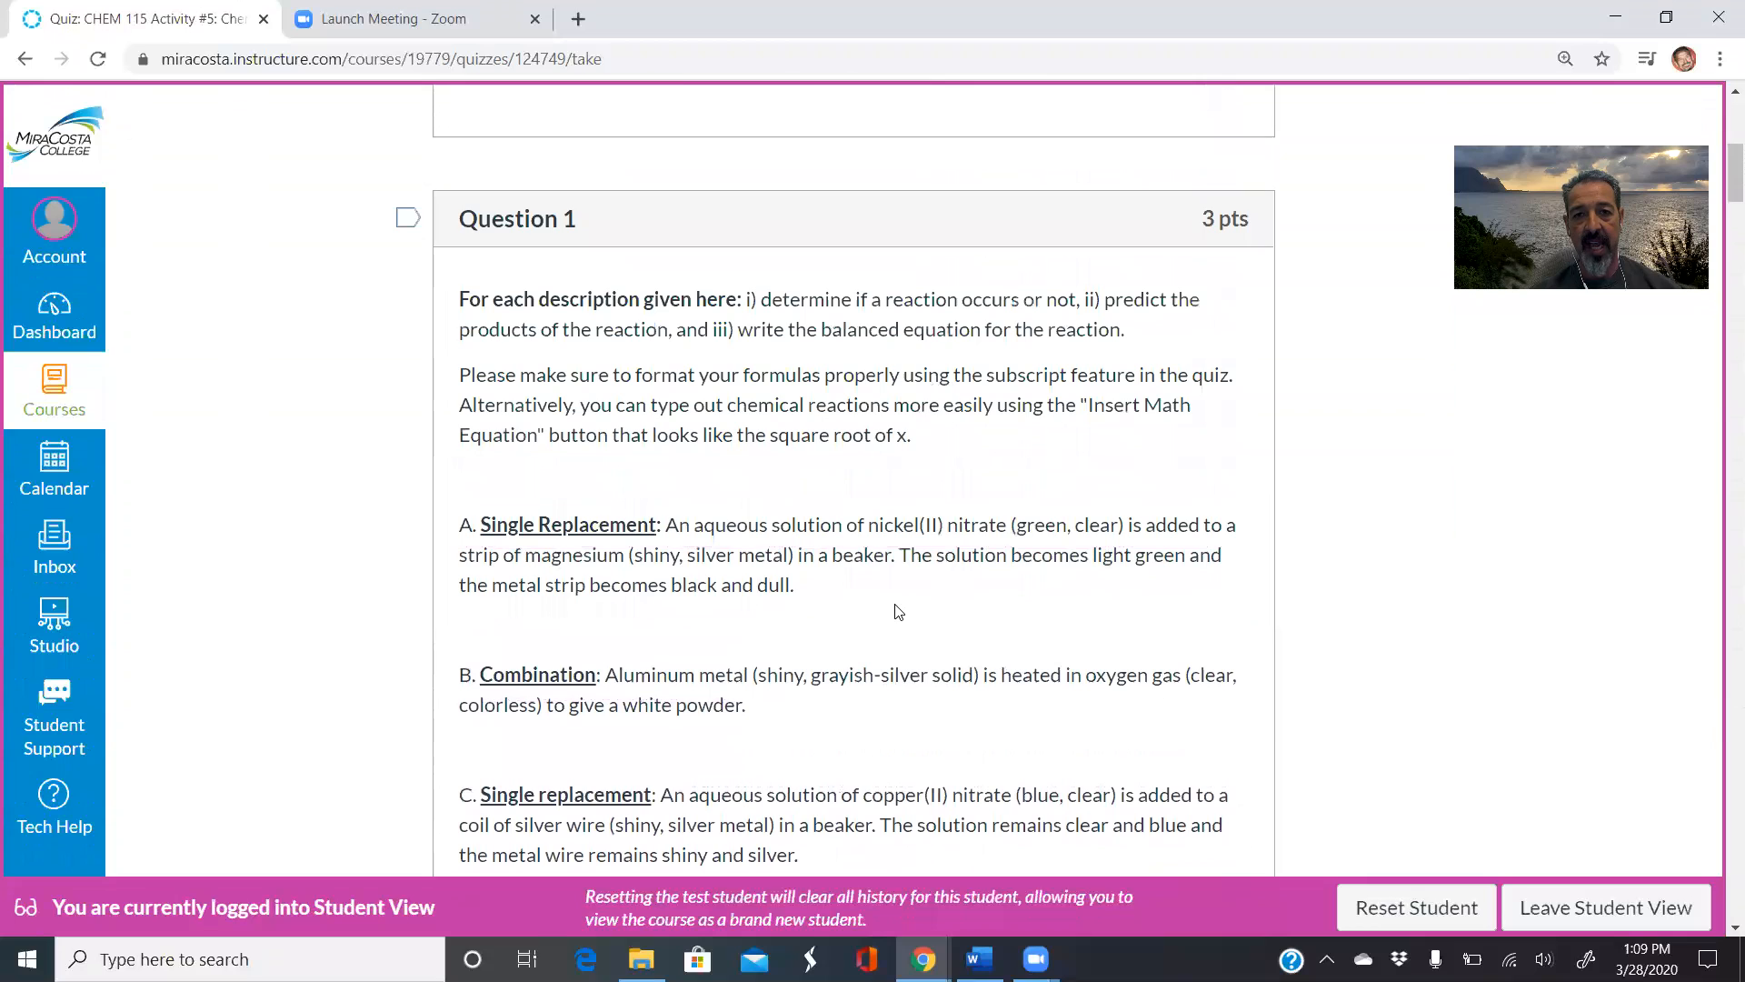
pyautogui.scroll(-5, 898, 612)
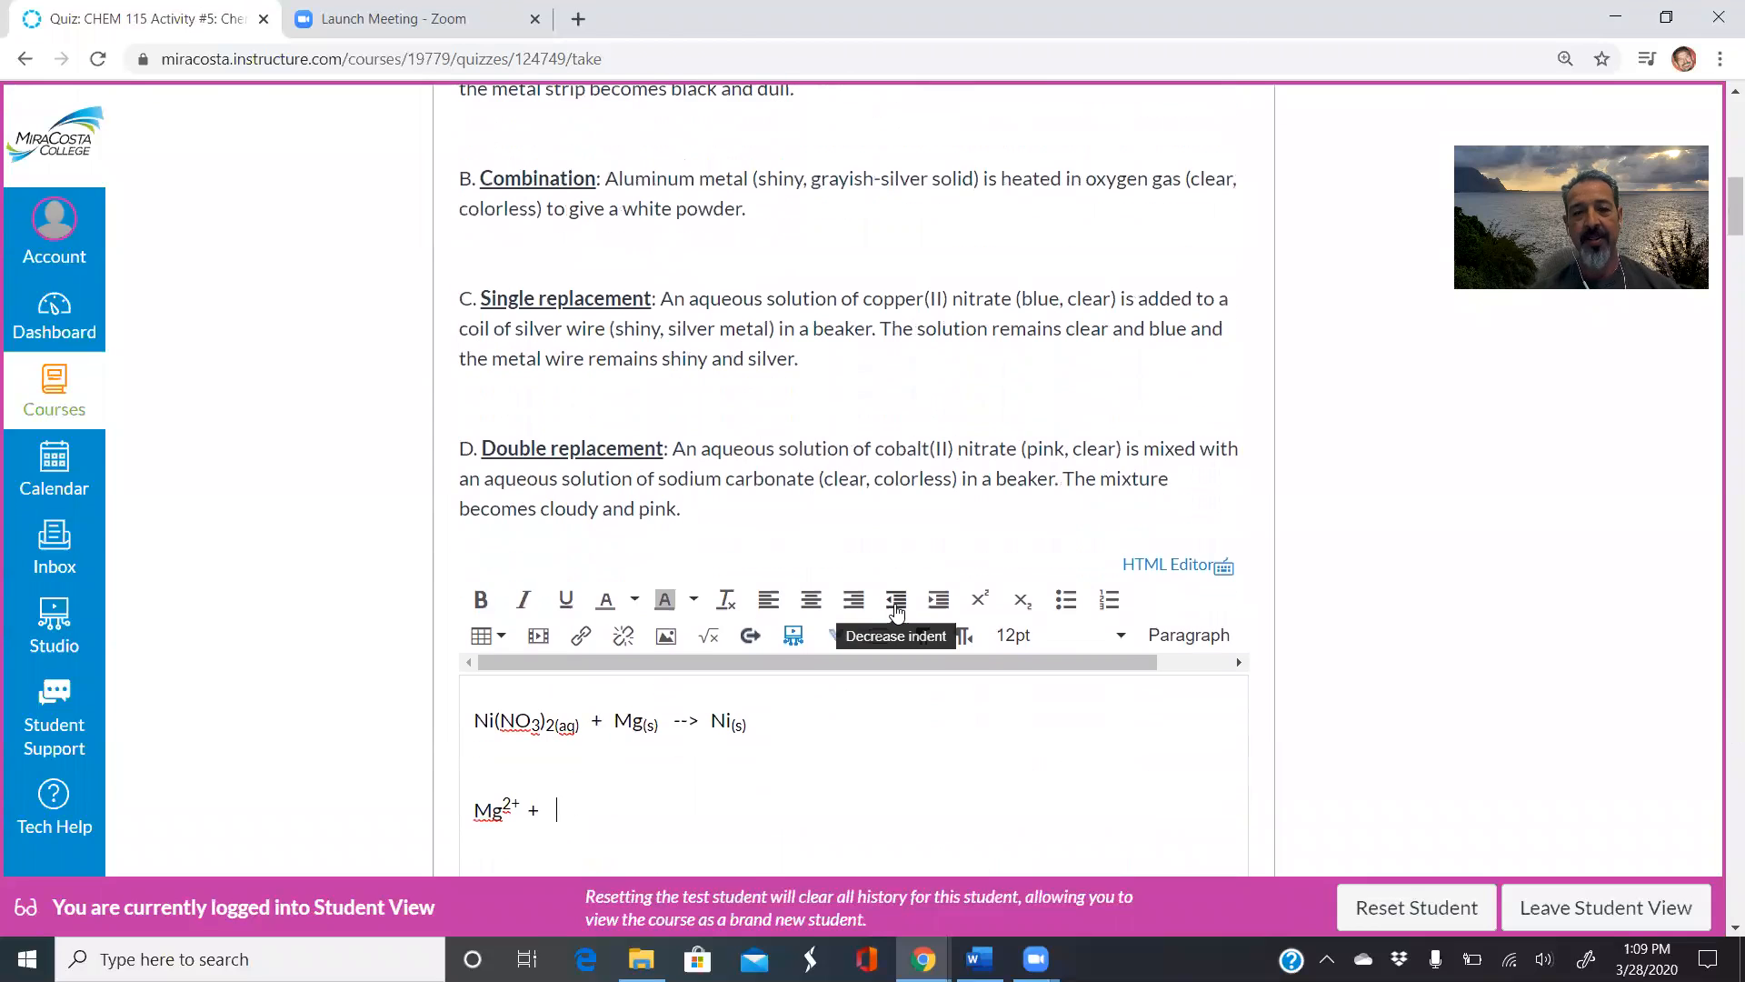
pyautogui.scroll(-7, 896, 610)
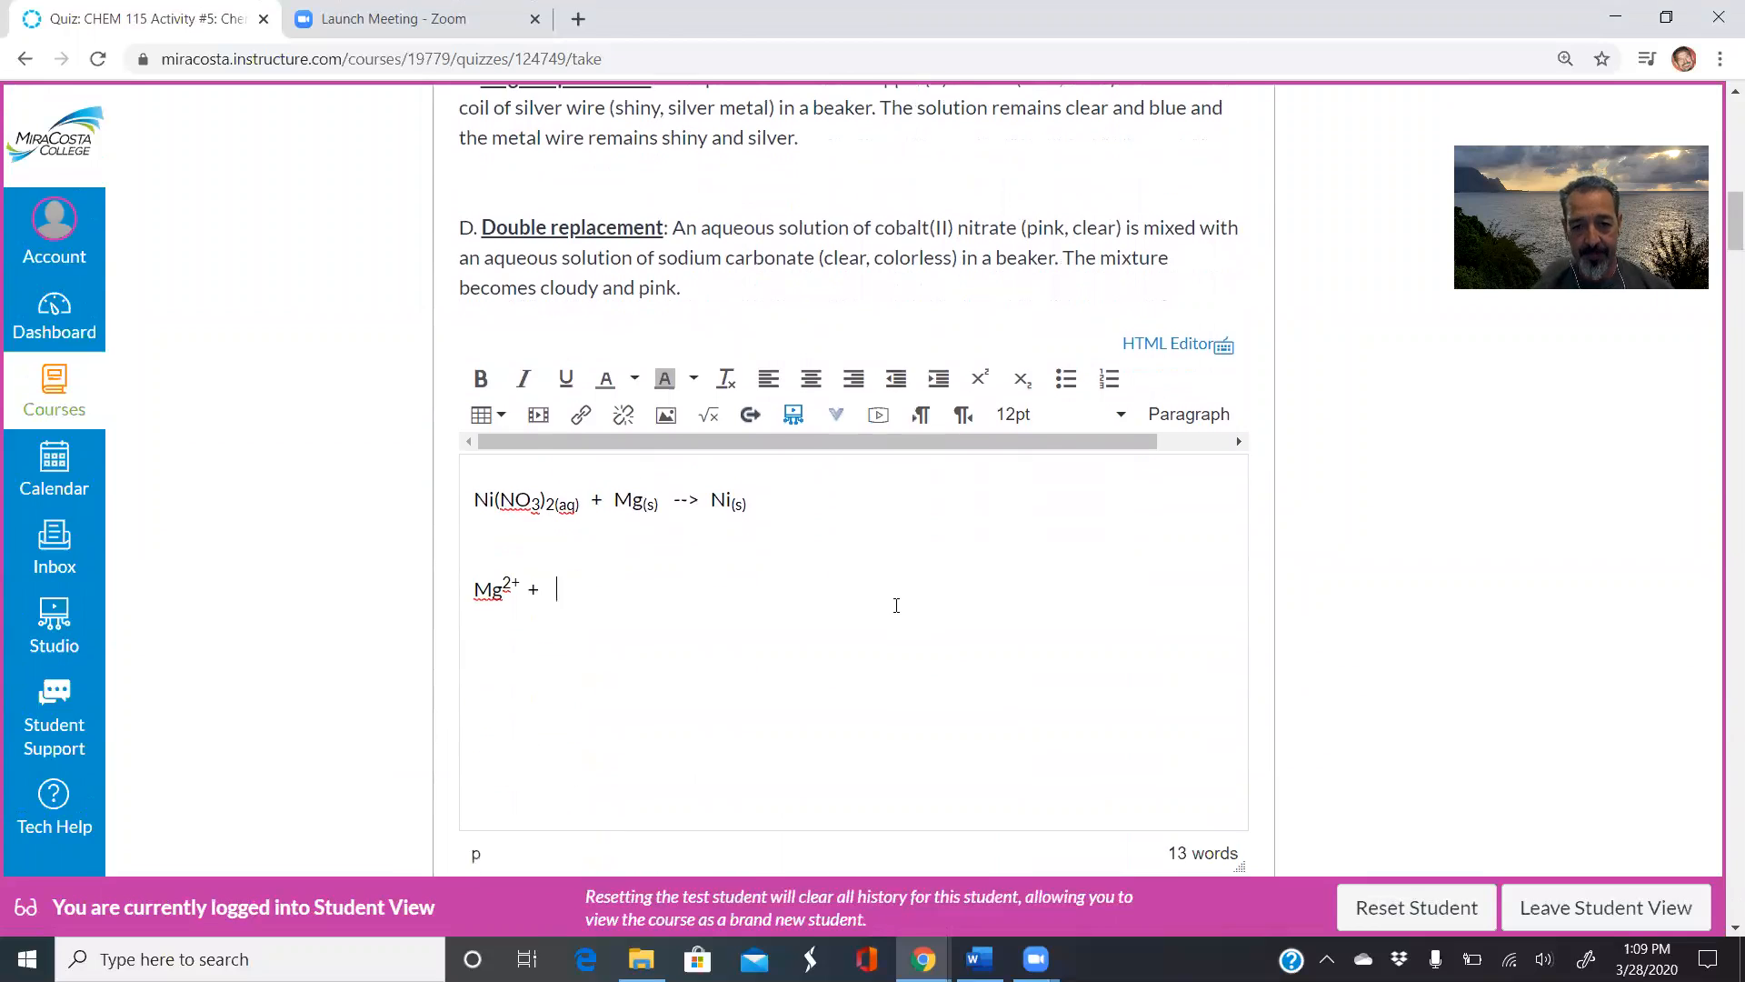
# In Question 2, answer Yes for 1A Single replacement and No for 1B Combination.
pyautogui.scroll(-2, 898, 611)
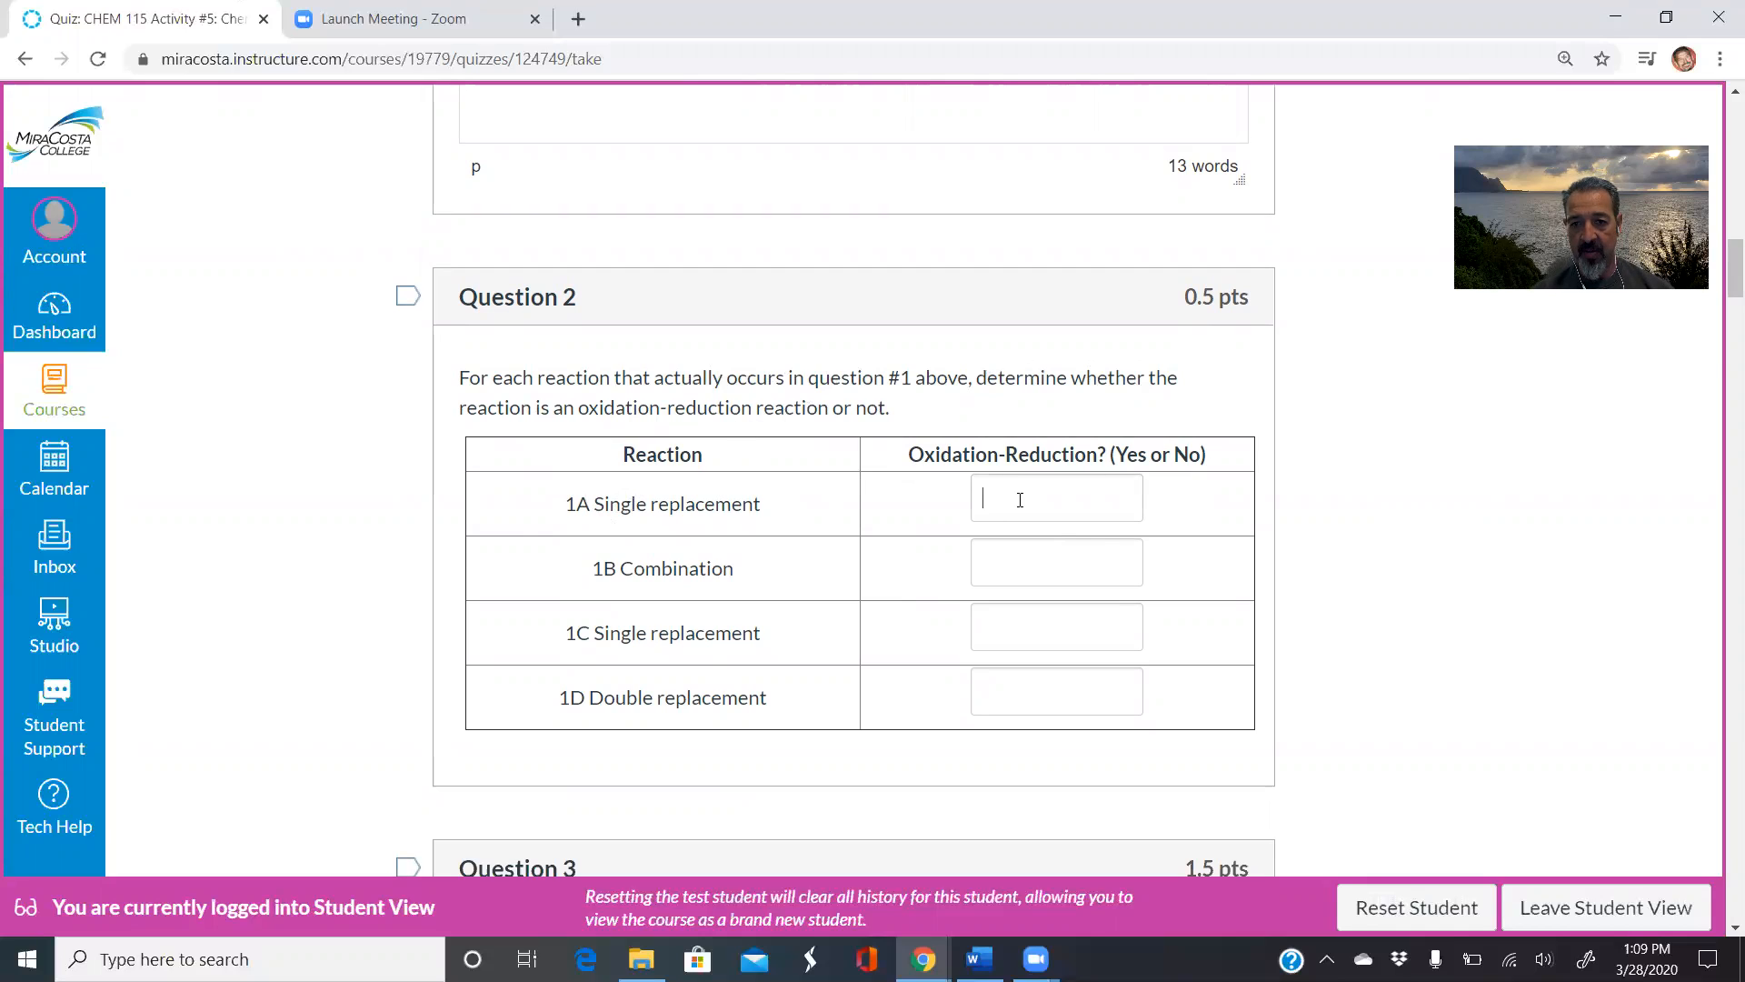
pyautogui.write('Yes')
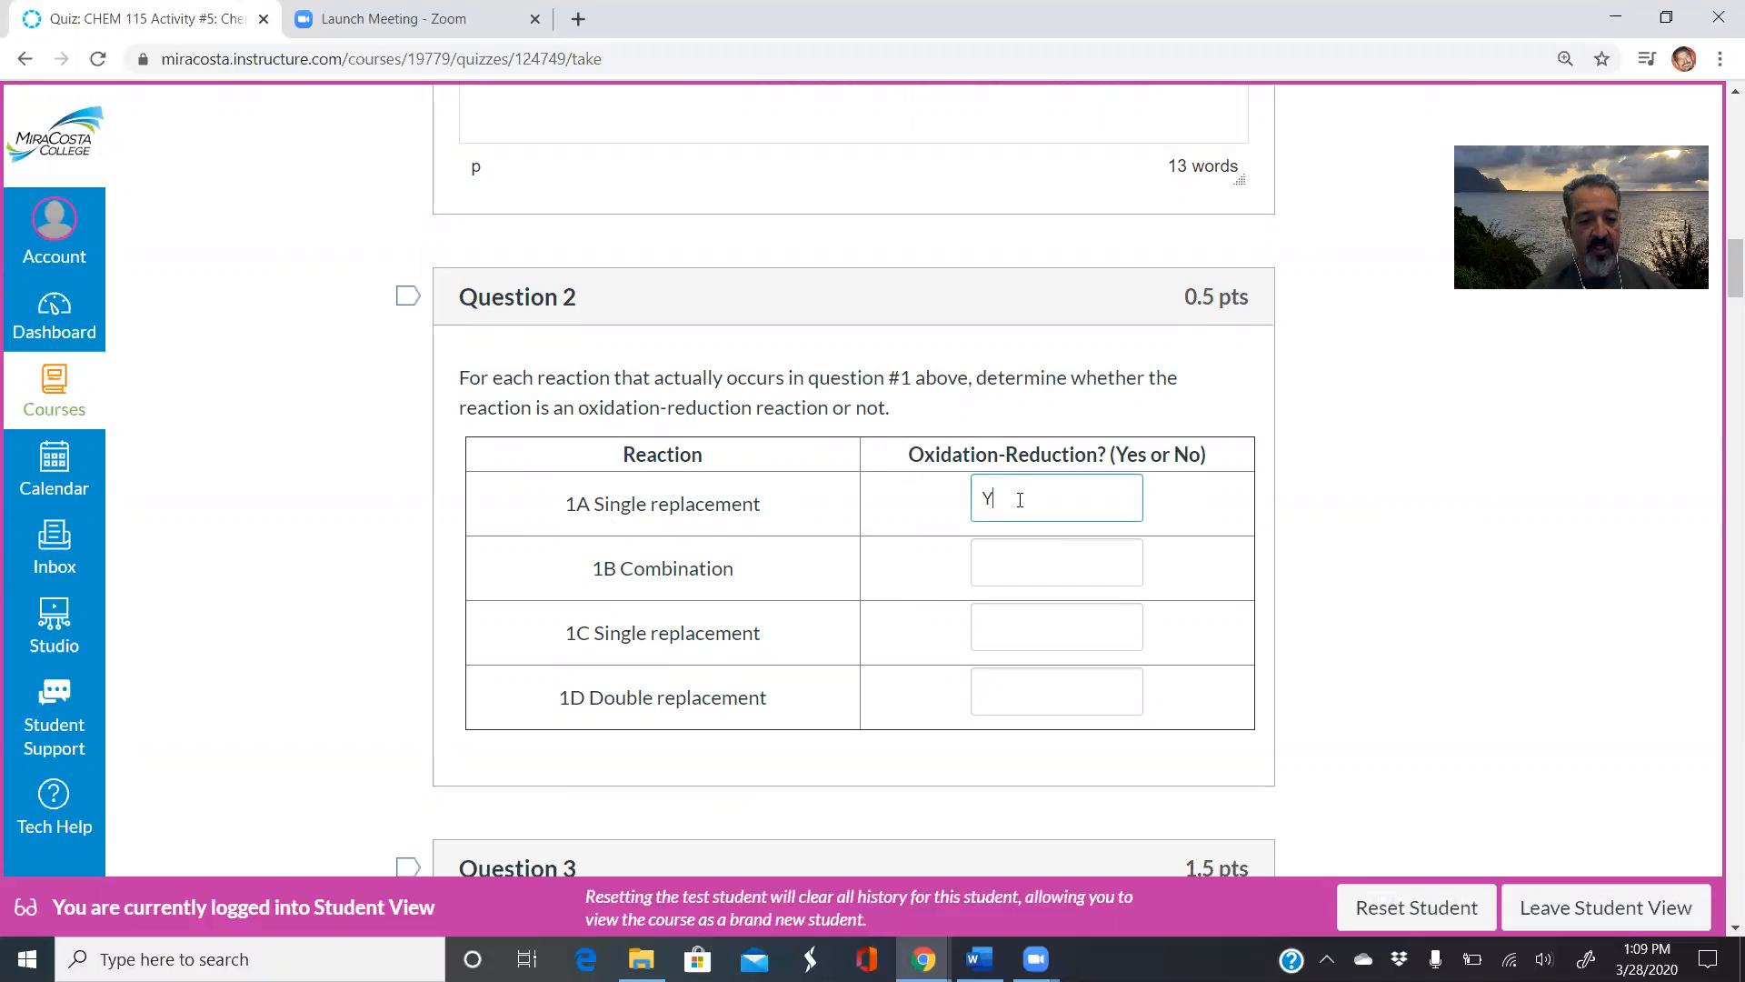
pyautogui.click(1019, 558)
pyautogui.write('No')
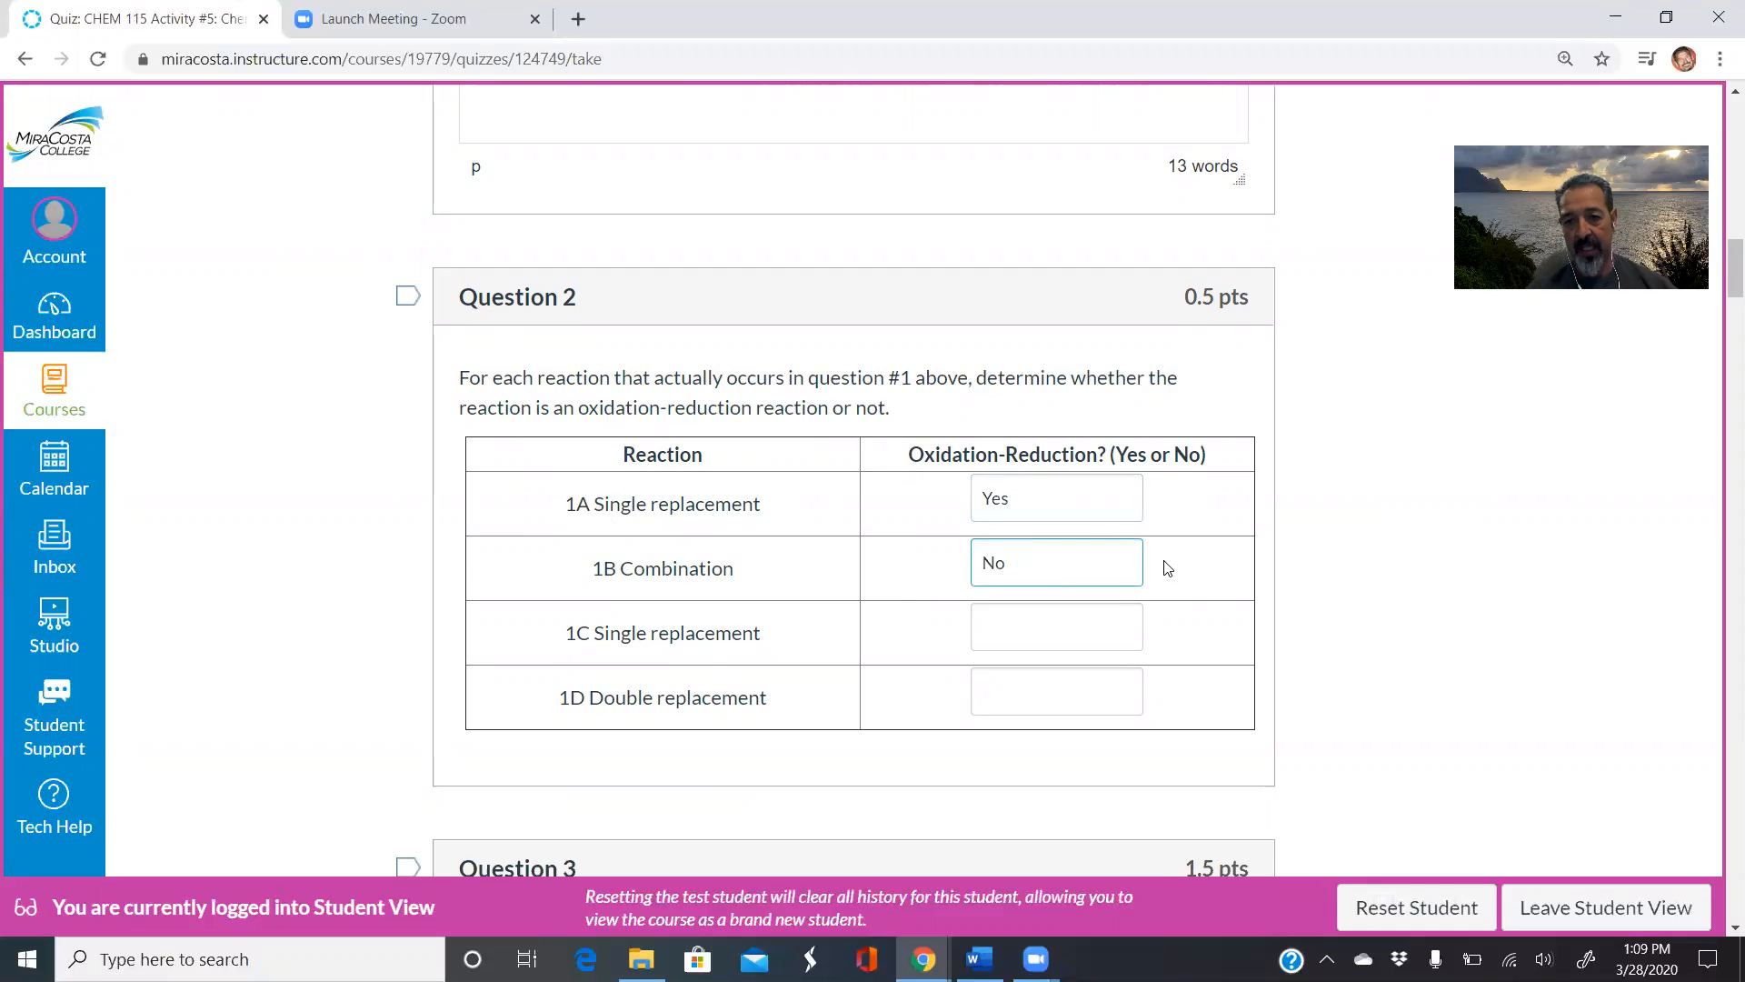
# In Question 3, highlight the example formula MgBr2 and enter AgNO3 as the chemical formula for silver nitrate.
pyautogui.scroll(-3, 1206, 617)
pyautogui.scroll(-4, 1209, 622)
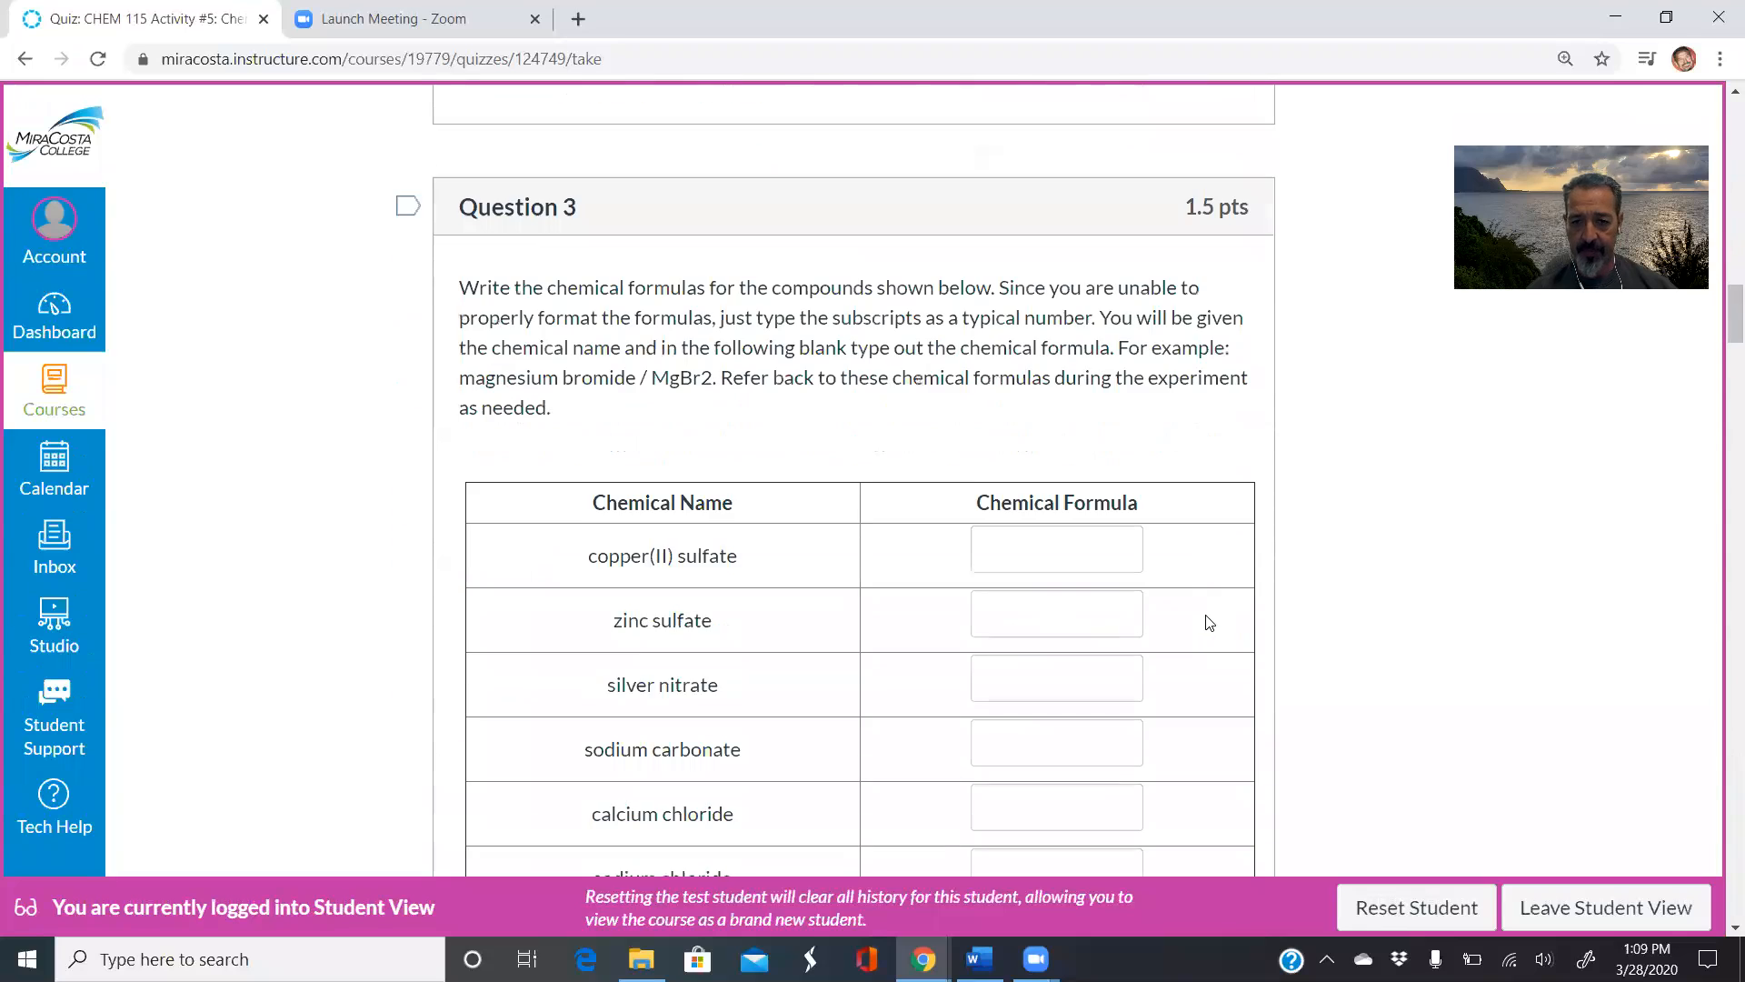
pyautogui.click(1045, 382)
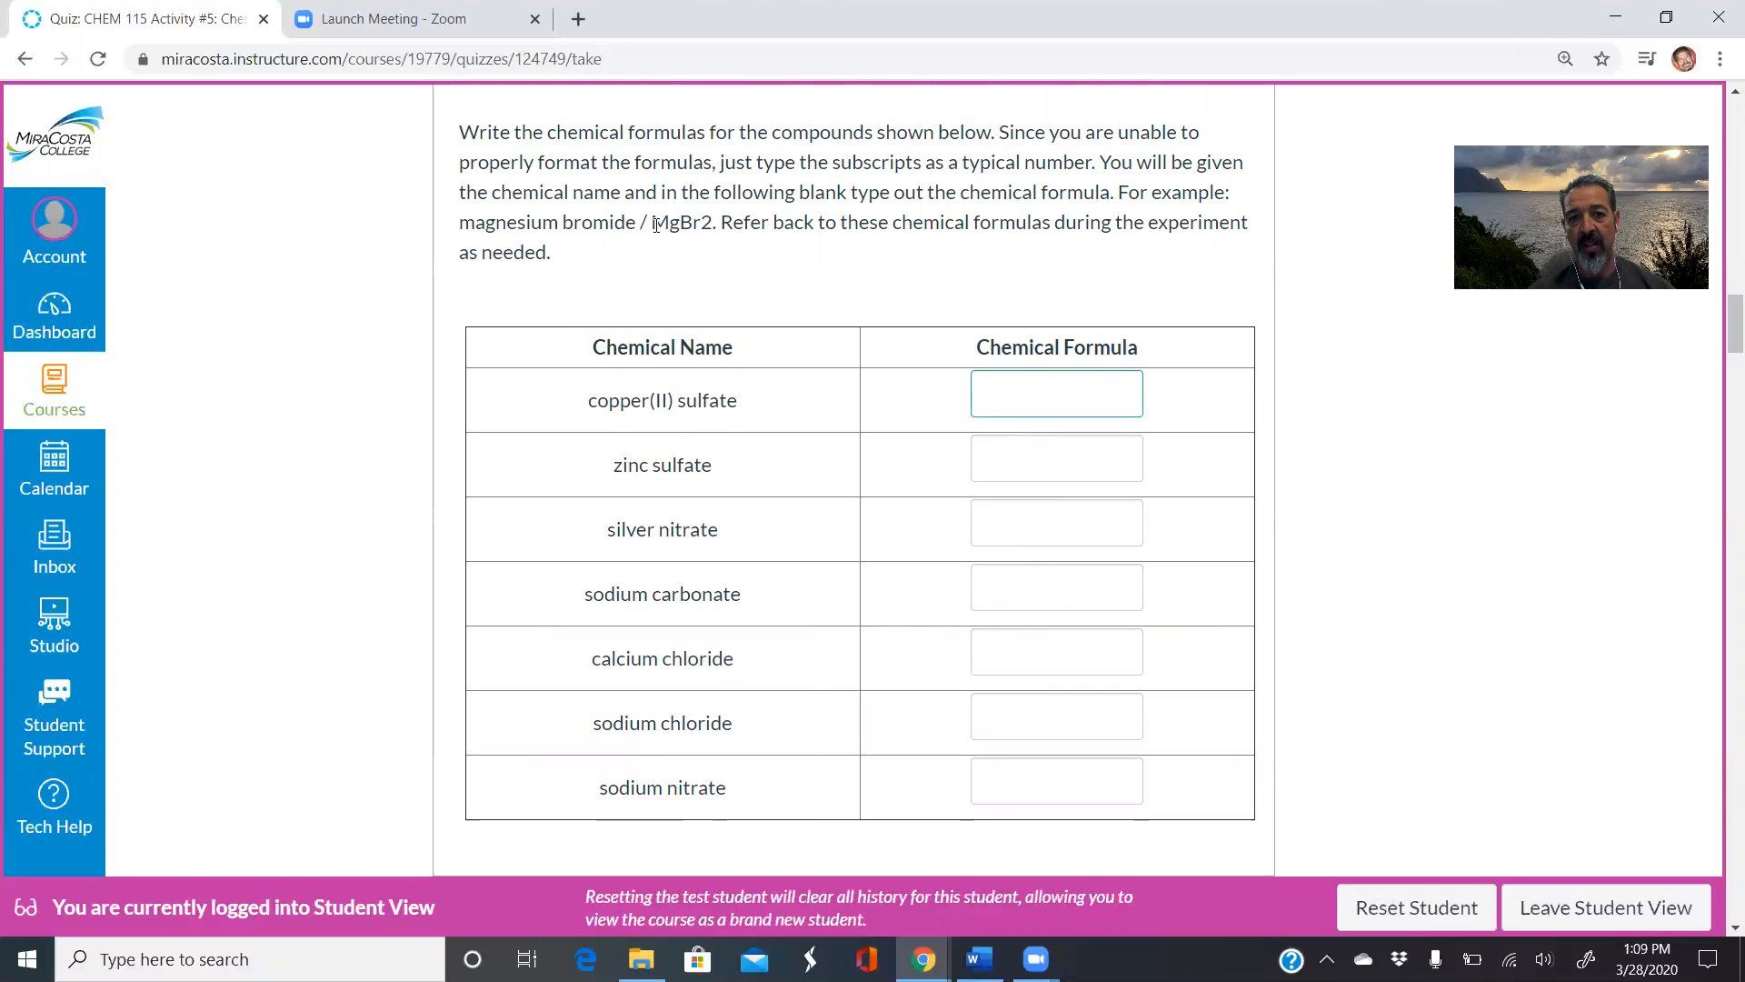
pyautogui.moveTo(654, 222); pyautogui.dragTo(711, 222)
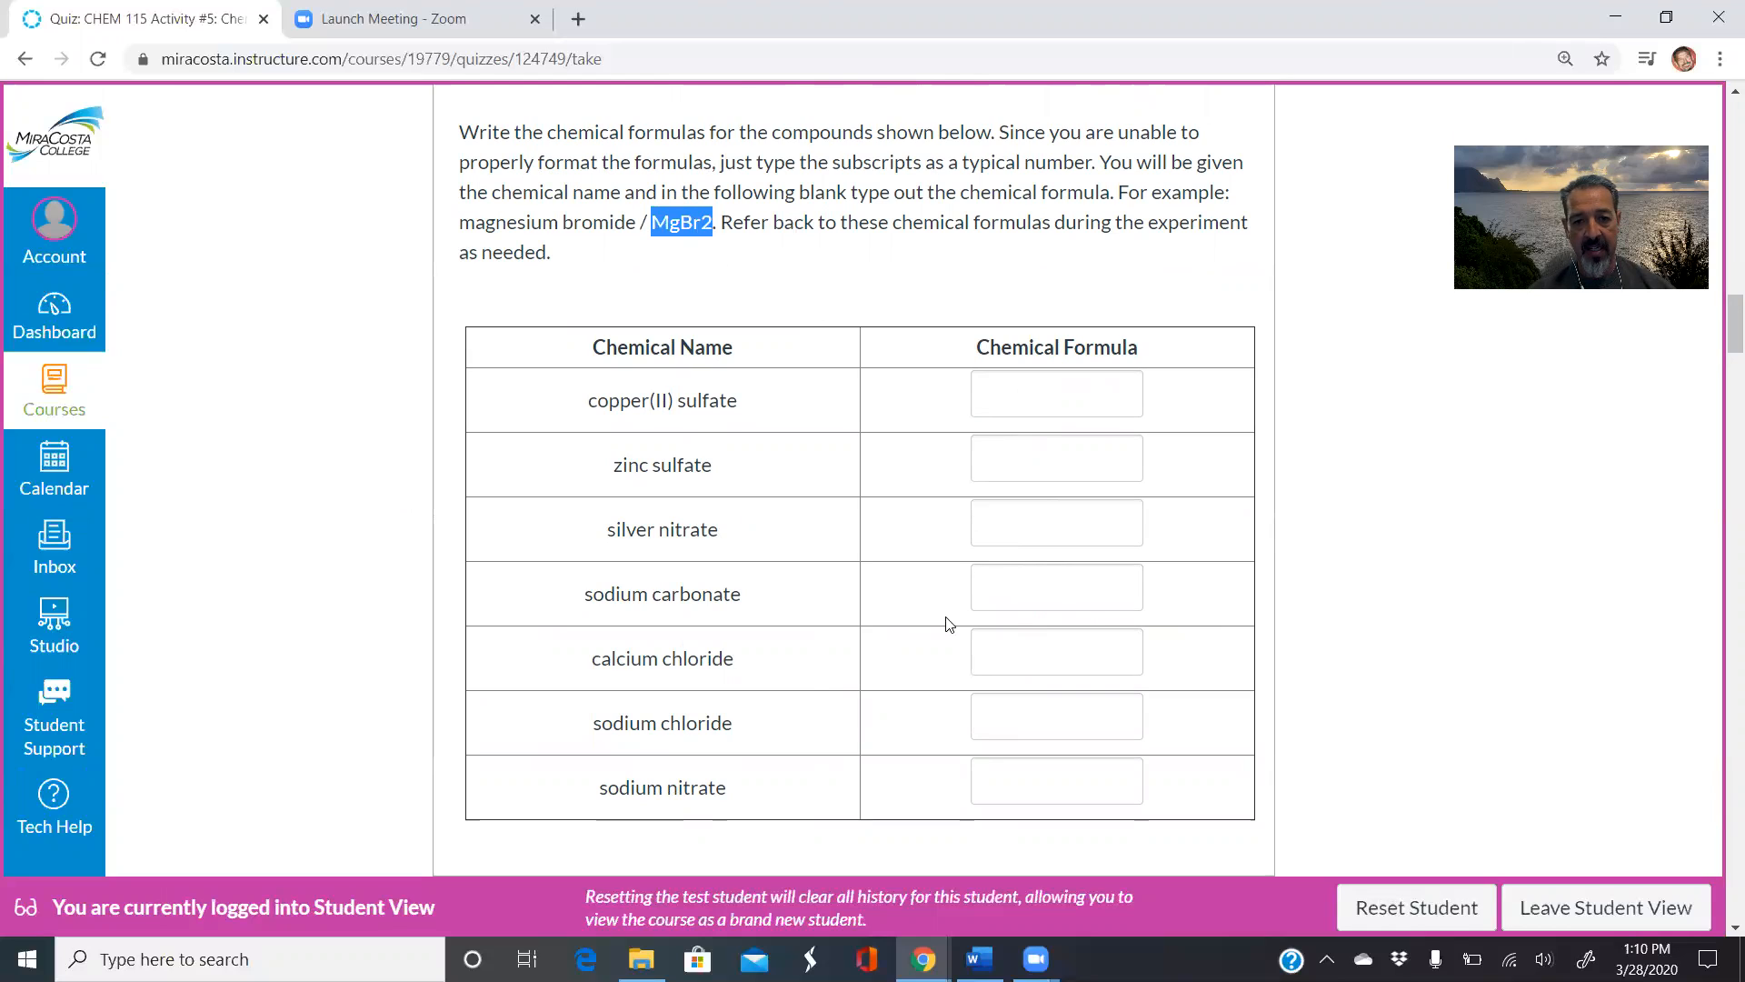
pyautogui.click(1007, 523)
pyautogui.write('AgNO3')
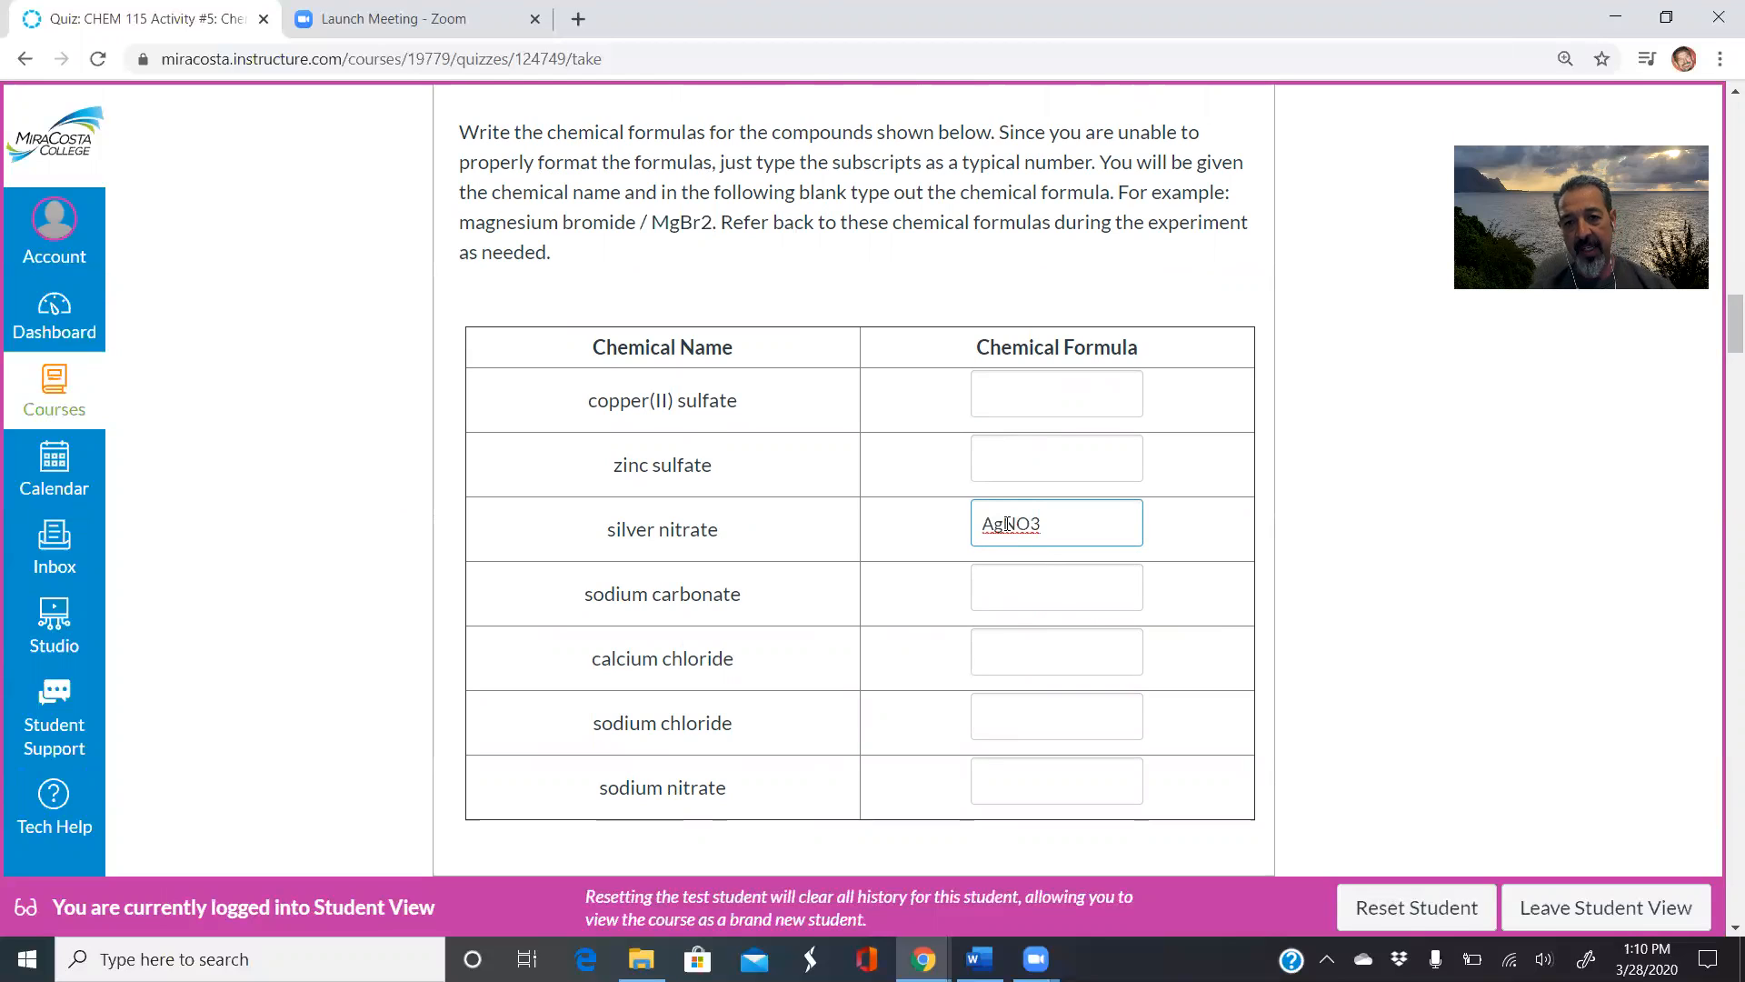
# Compare the formatting options in Question 1 with the plain answer blanks, and review the videos and tables in the remaining quiz parts.
pyautogui.scroll(13, 1052, 427)
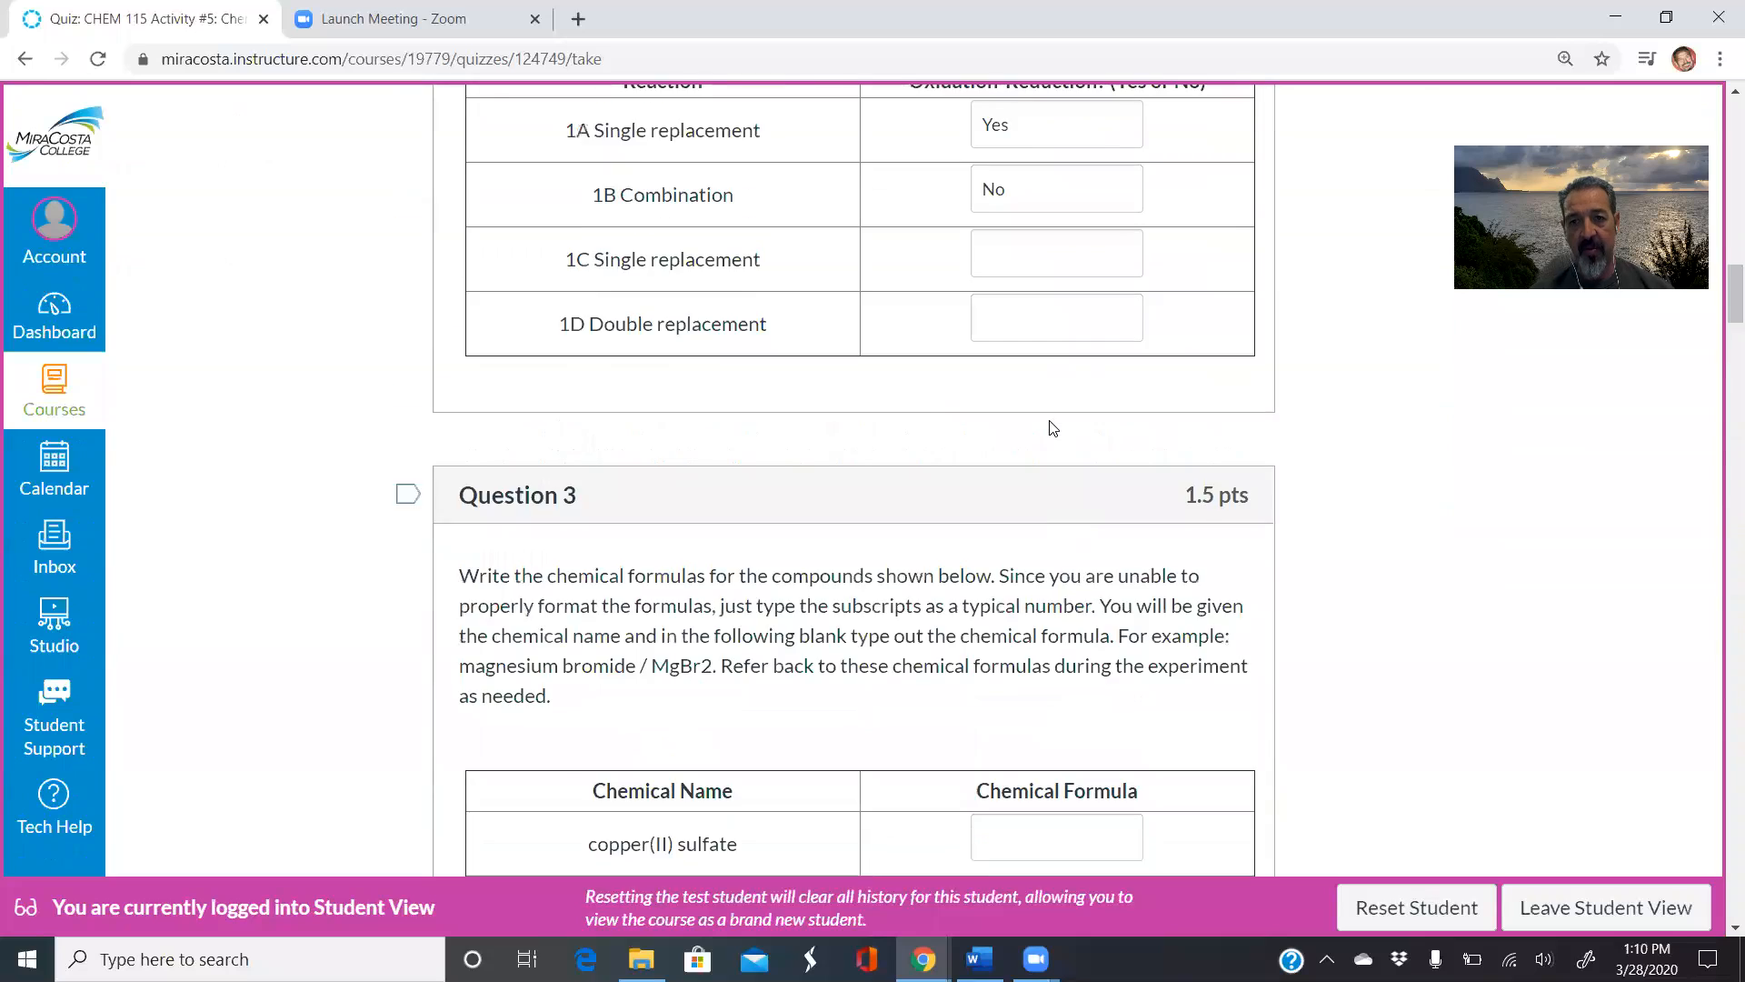
pyautogui.scroll(1, 1050, 420)
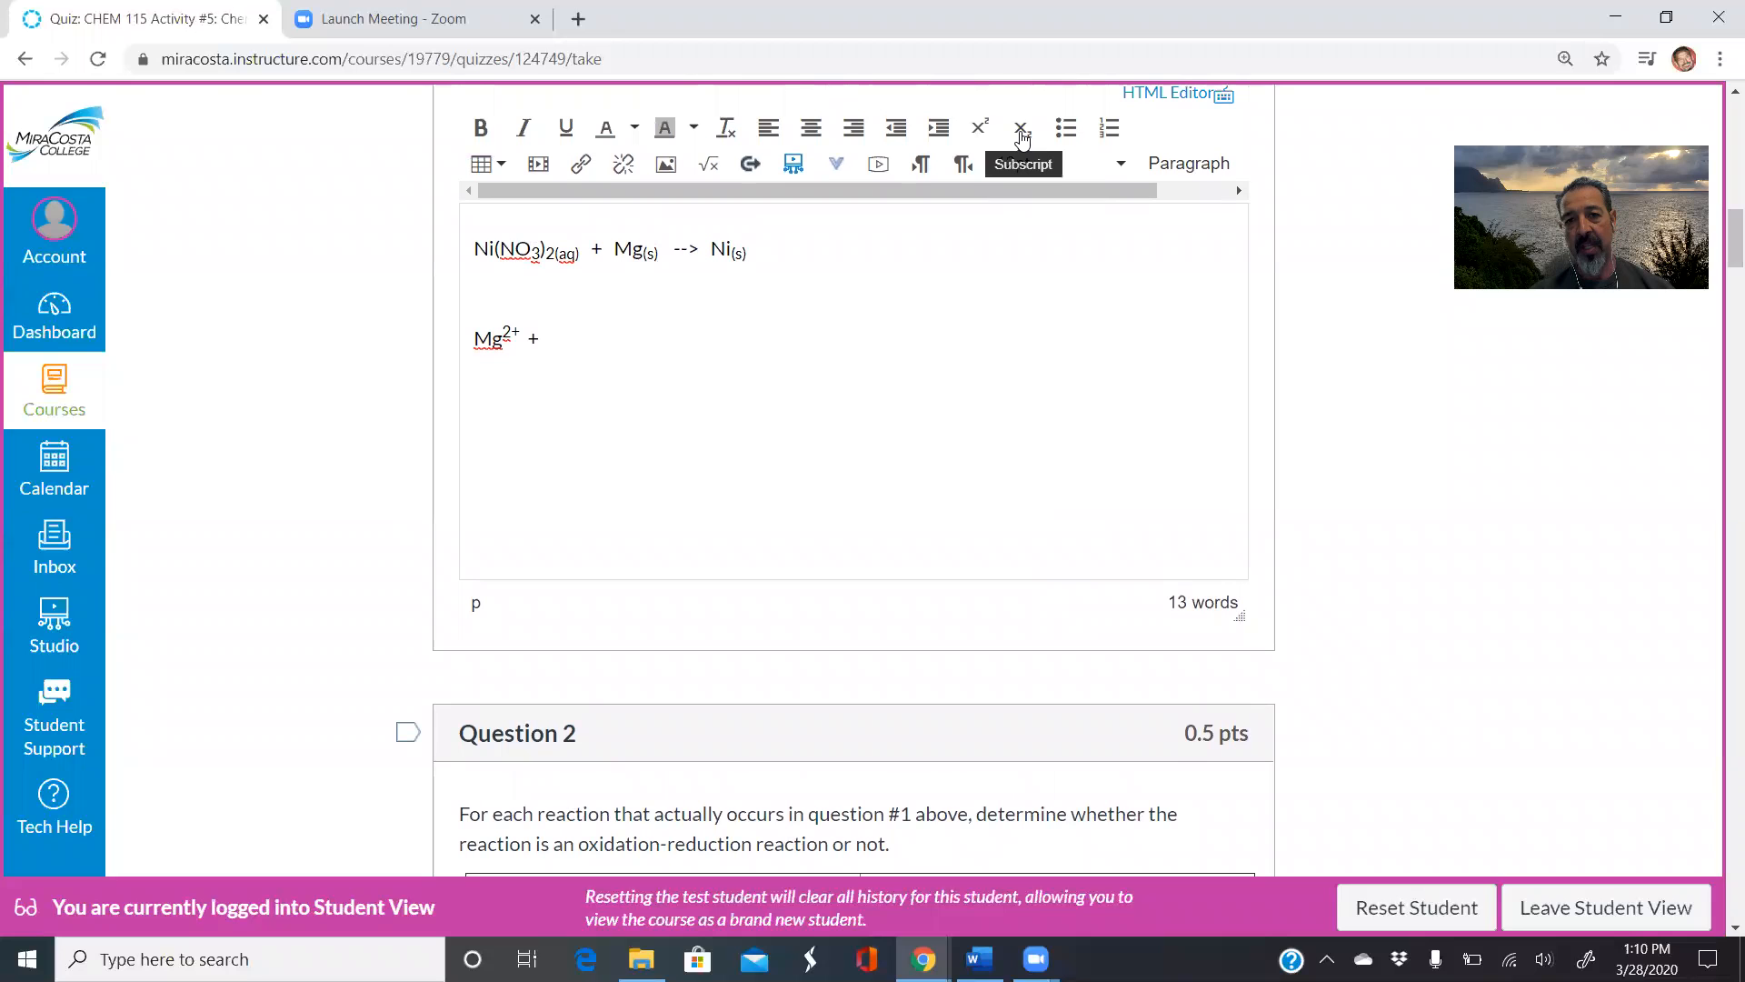
pyautogui.scroll(-4, 825, 416)
pyautogui.scroll(-7, 825, 416)
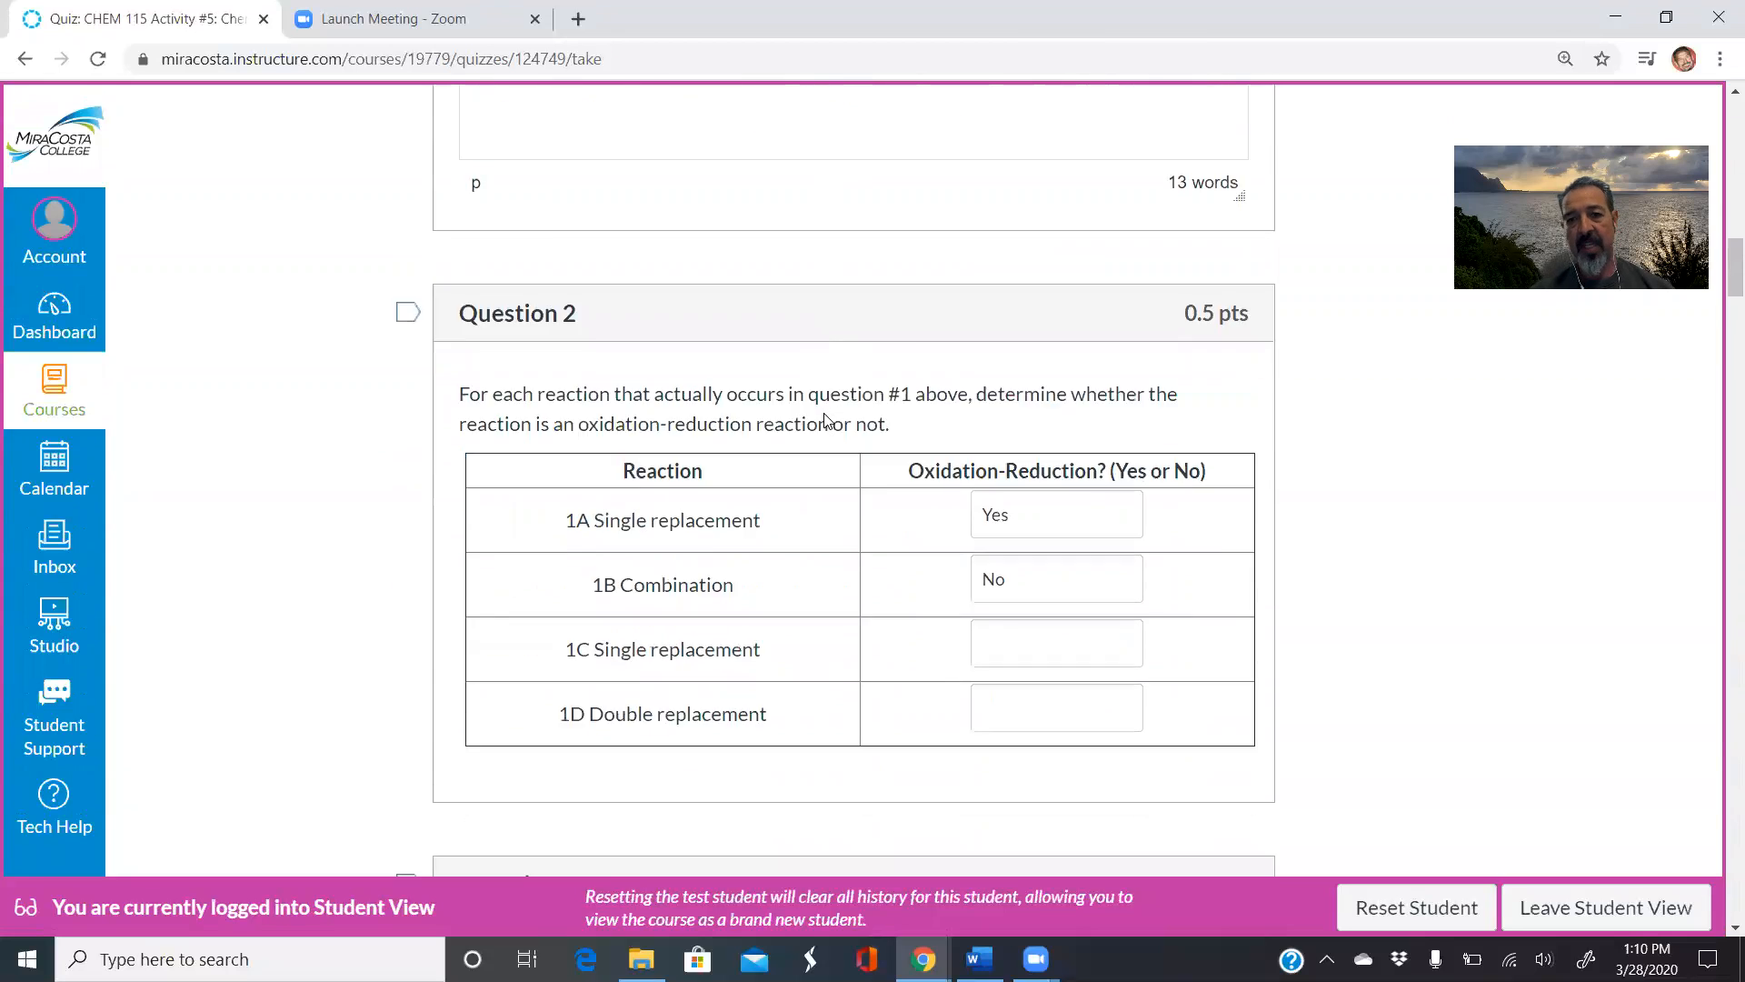
pyautogui.scroll(-4, 826, 416)
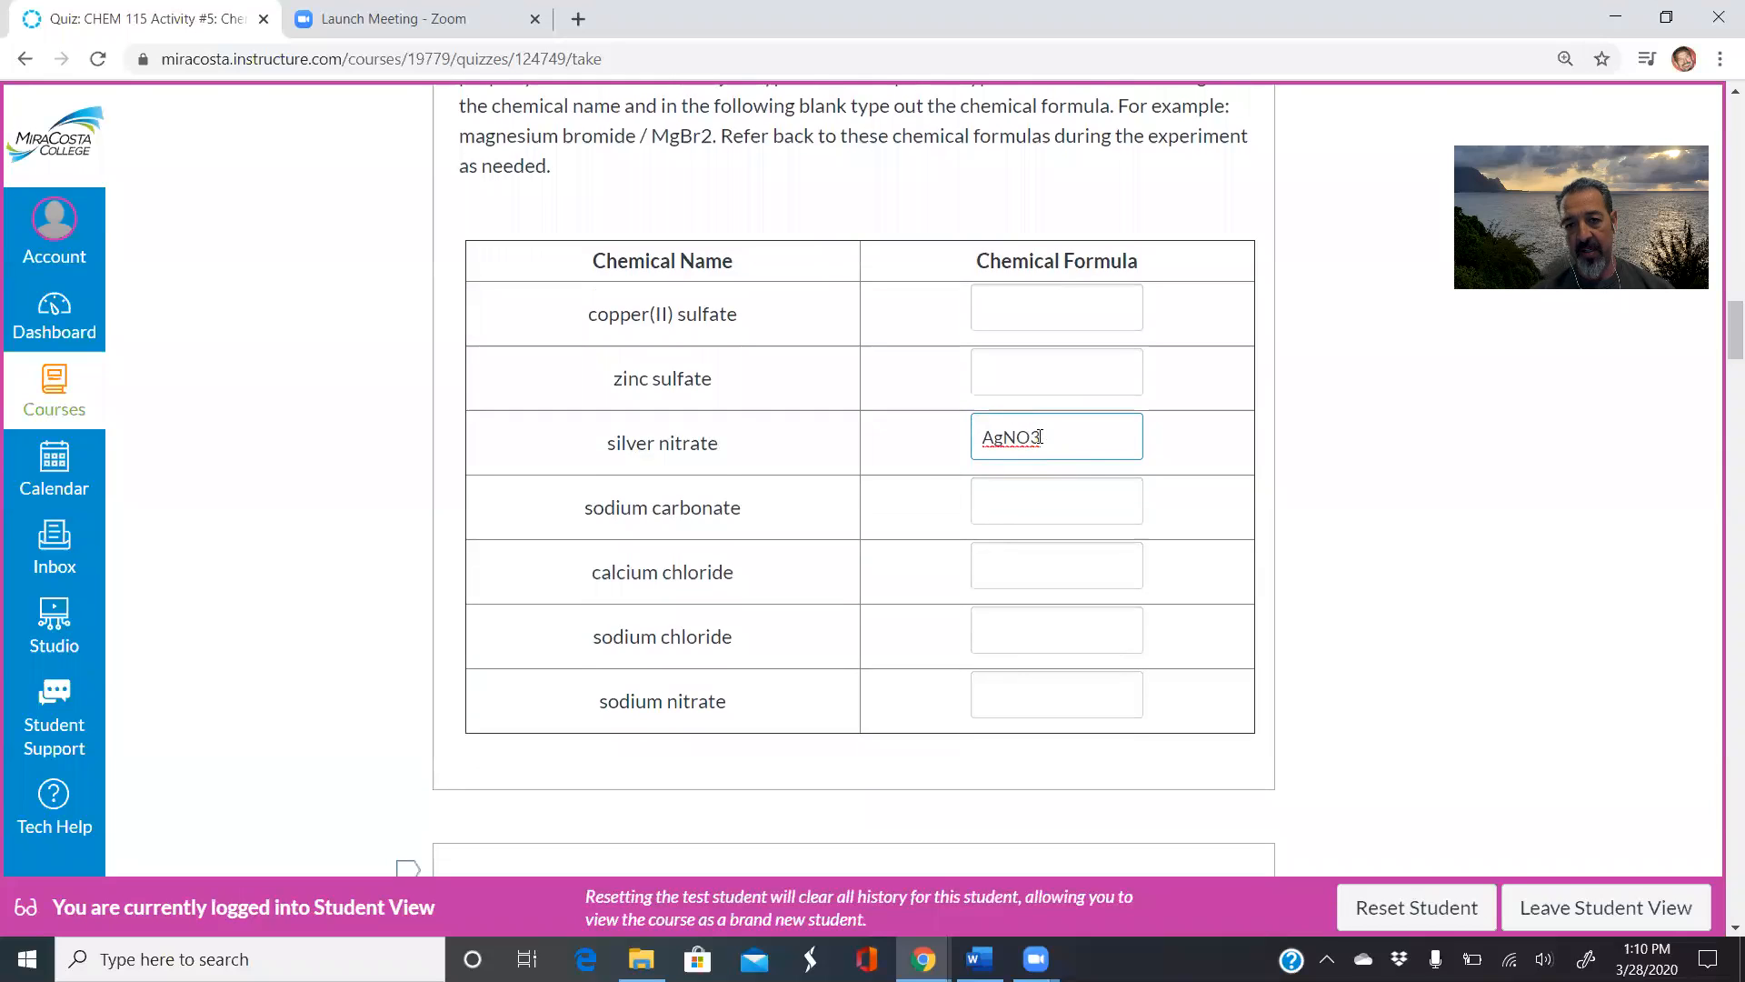
pyautogui.scroll(-4, 823, 458)
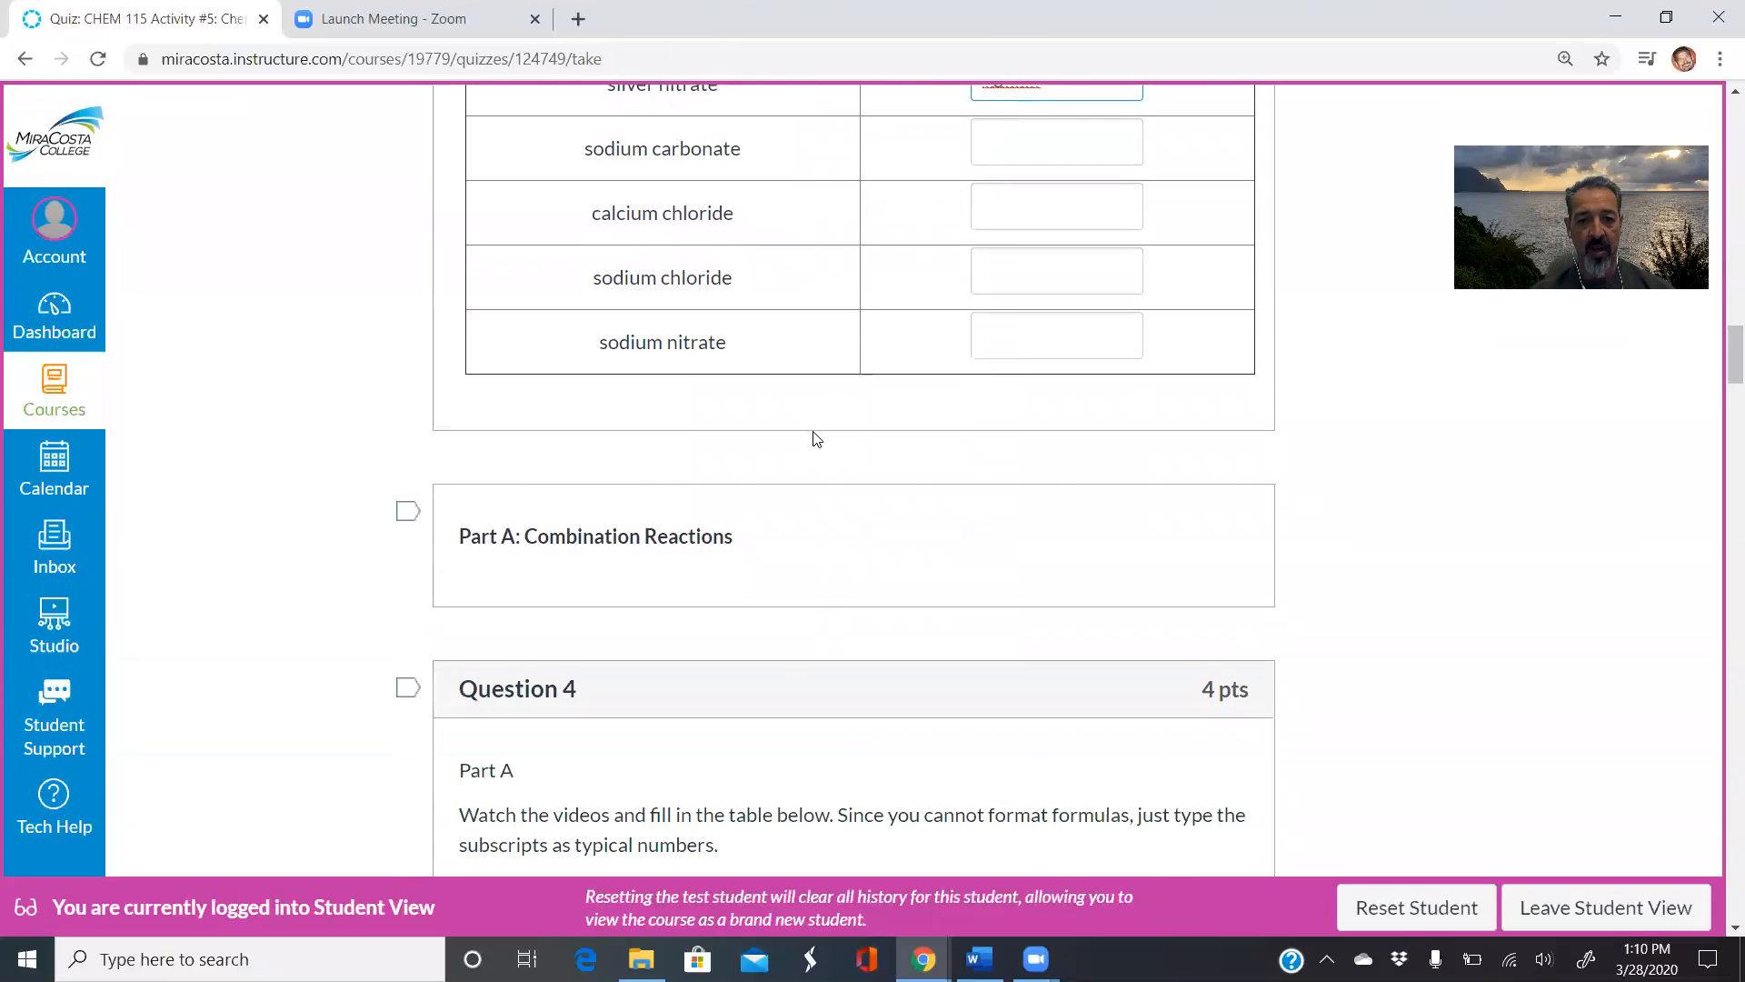
pyautogui.scroll(-8, 816, 439)
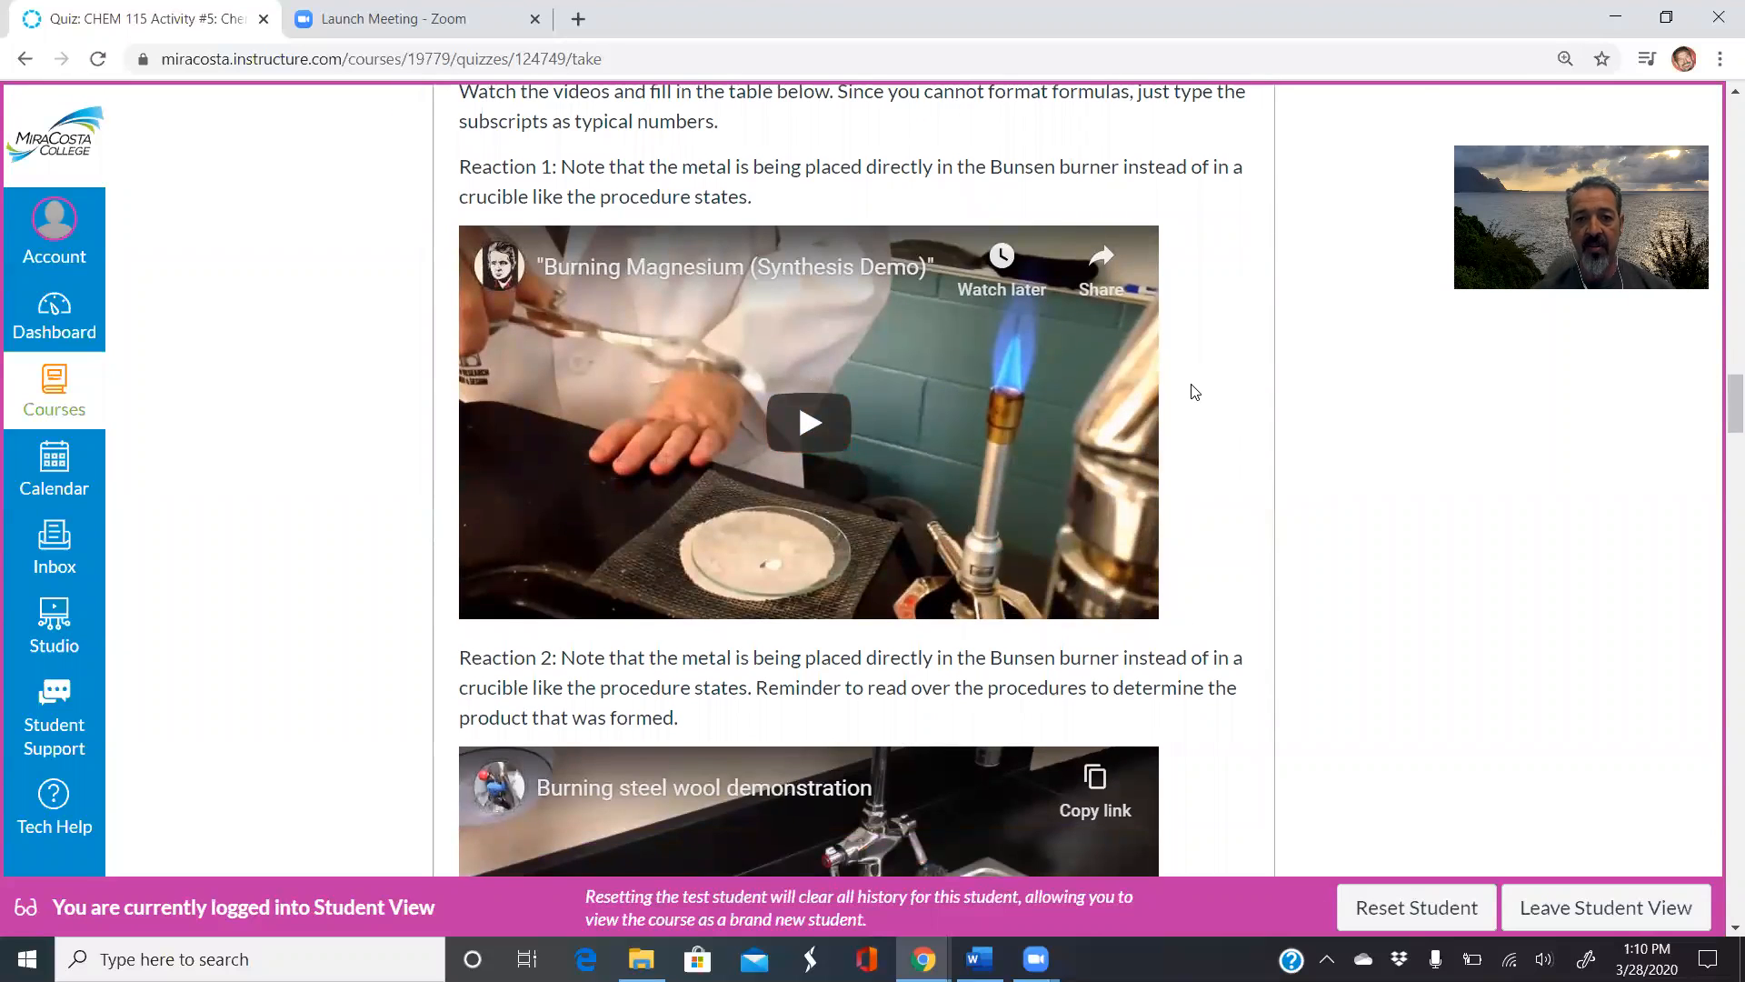
pyautogui.scroll(-7, 1195, 392)
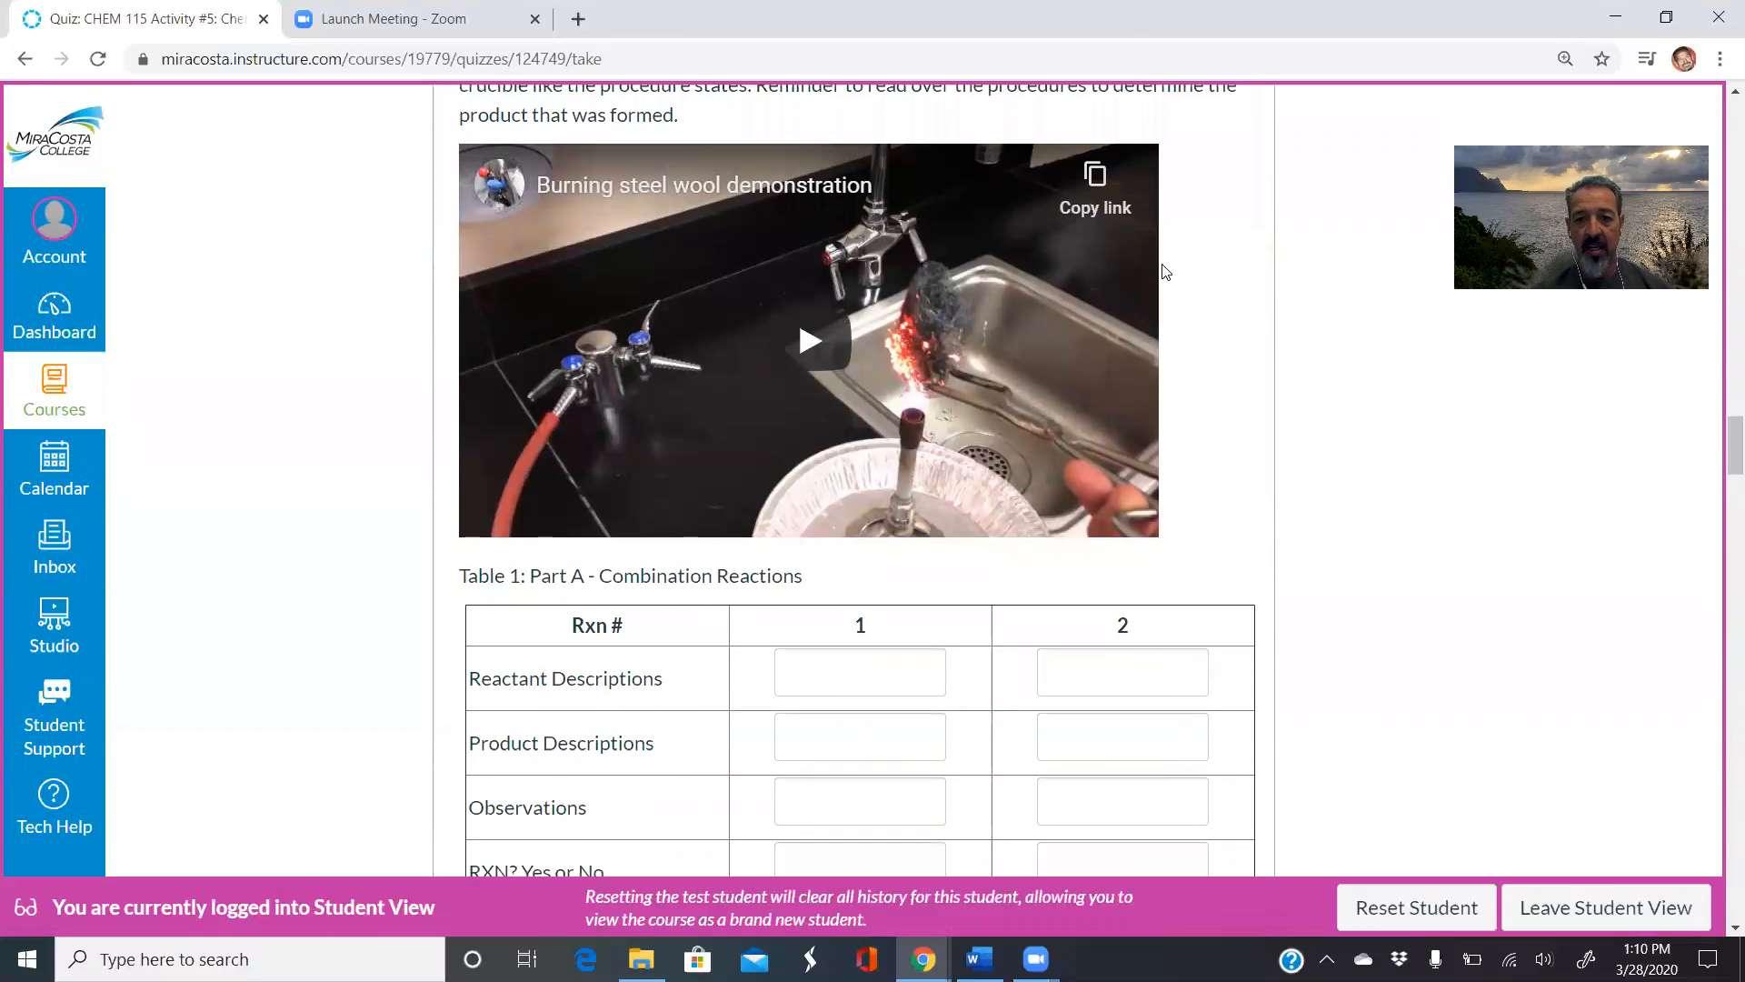
pyautogui.scroll(-5, 985, 541)
pyautogui.scroll(-2, 989, 541)
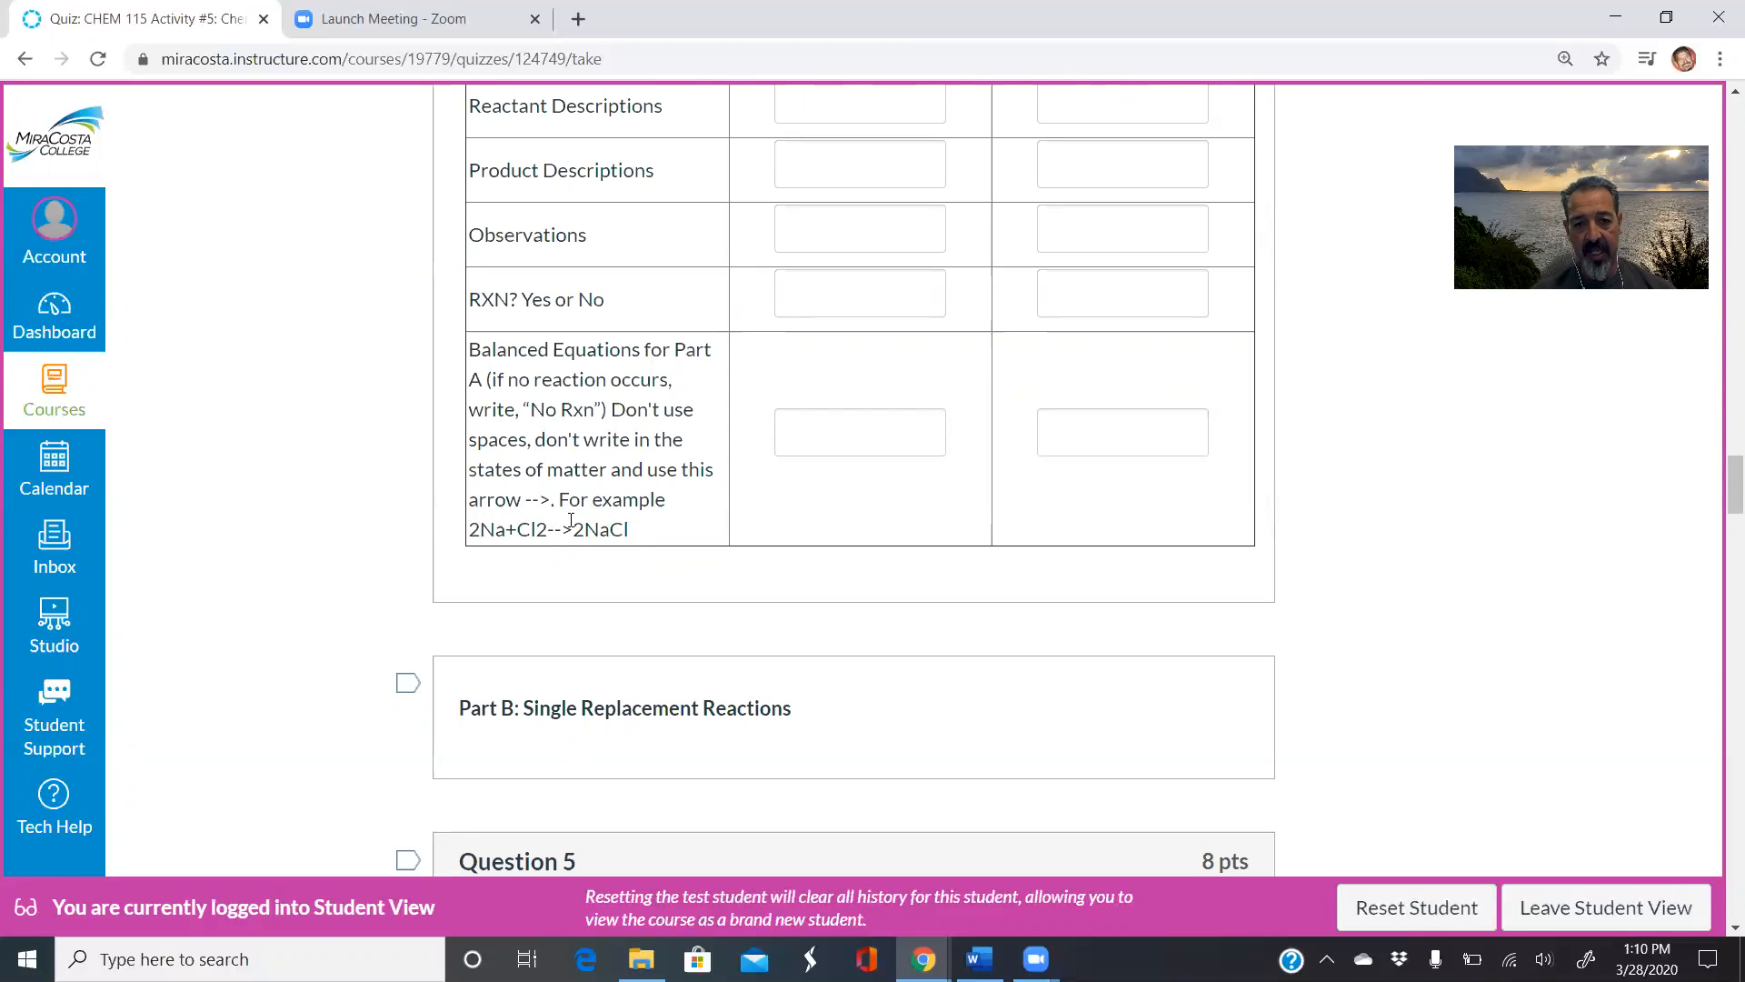
pyautogui.scroll(-5, 674, 677)
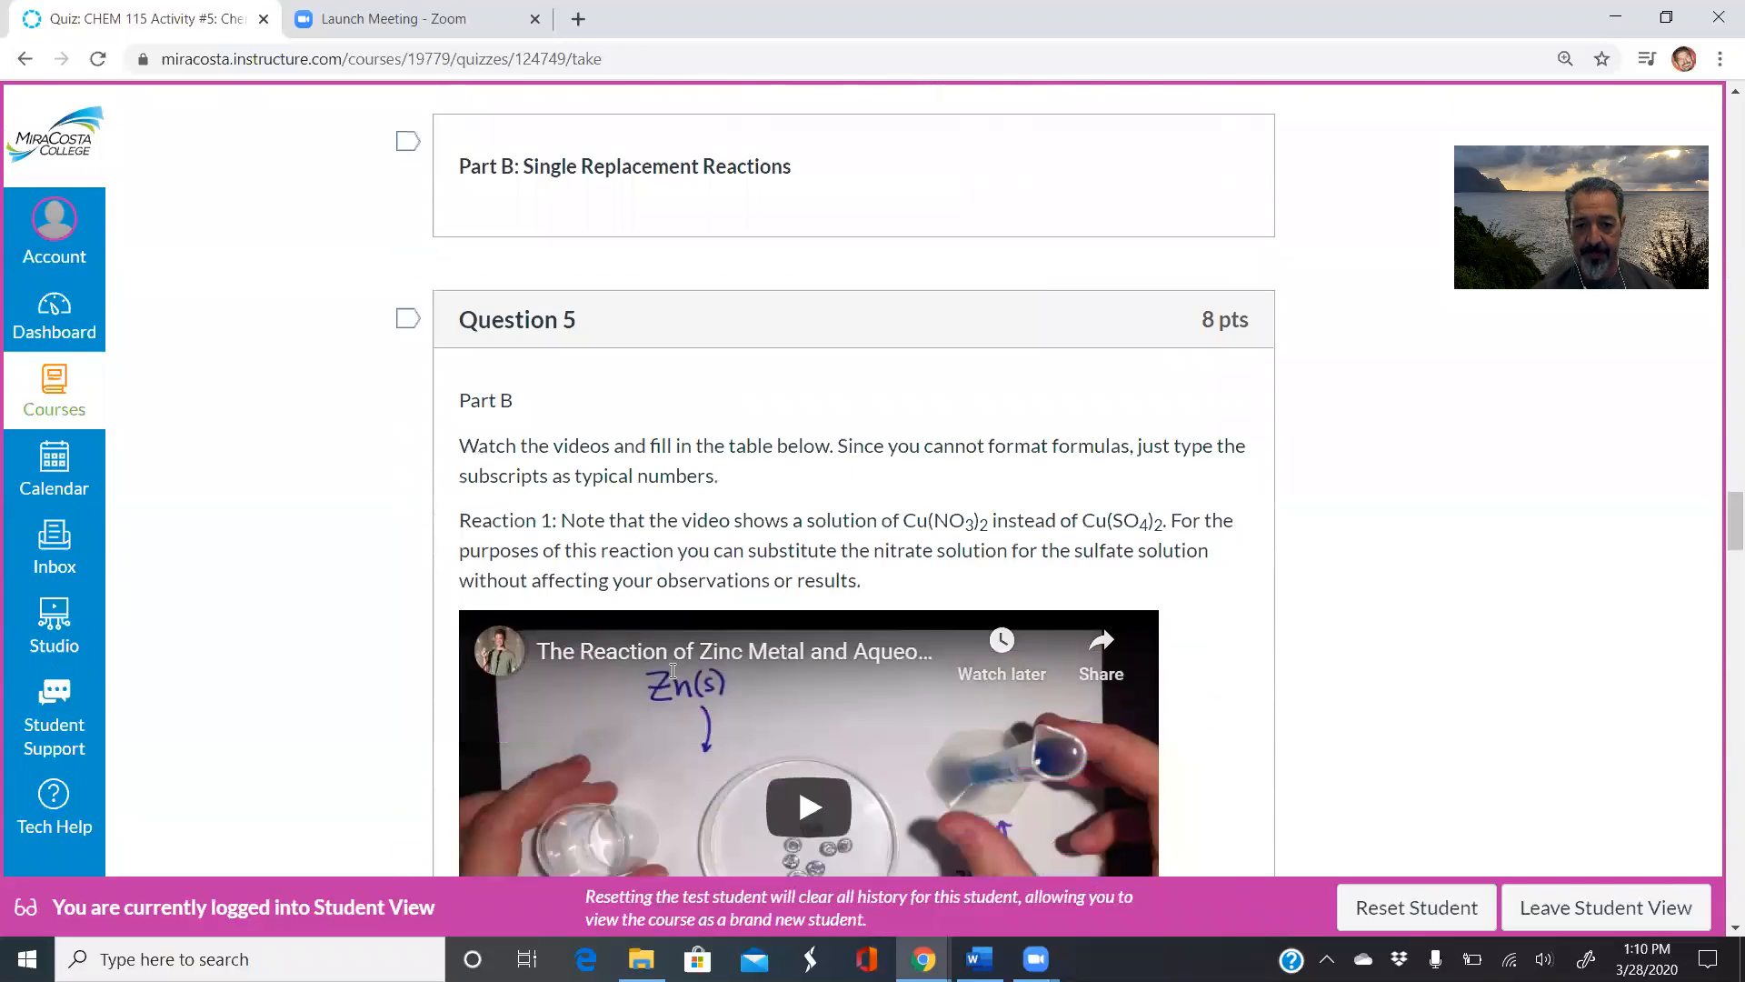
pyautogui.scroll(-13, 673, 671)
pyautogui.scroll(-12, 672, 671)
pyautogui.scroll(-11, 675, 678)
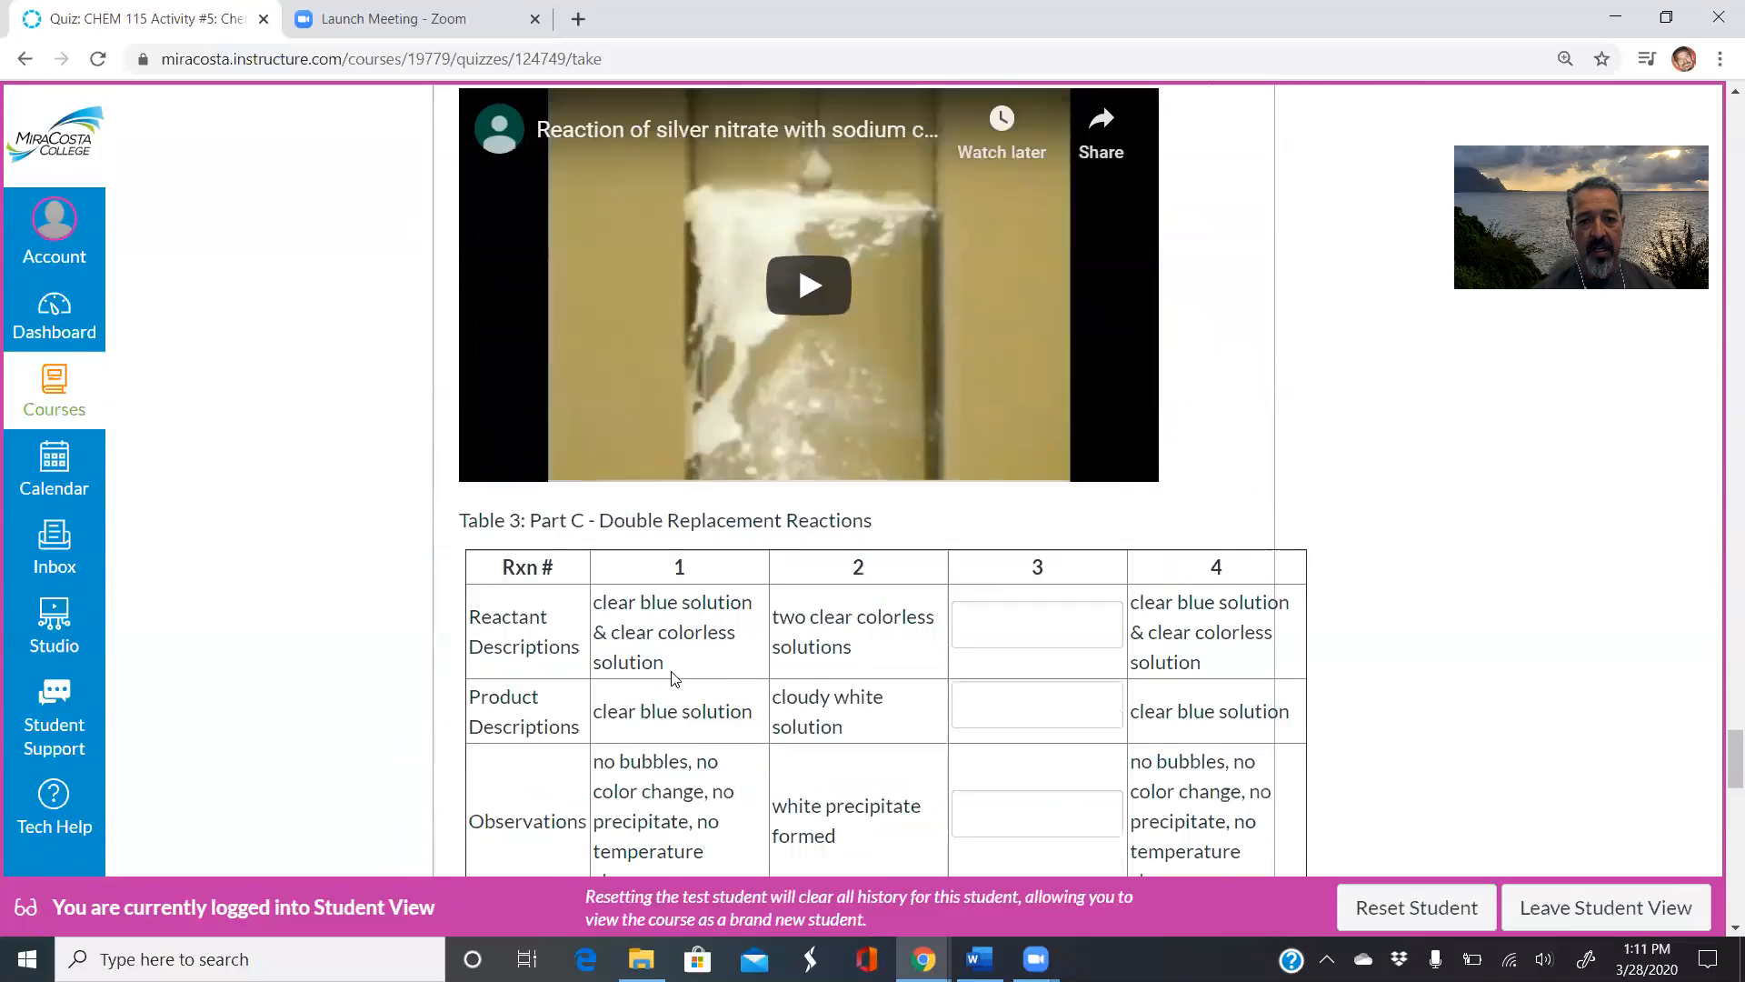
pyautogui.scroll(-17, 675, 678)
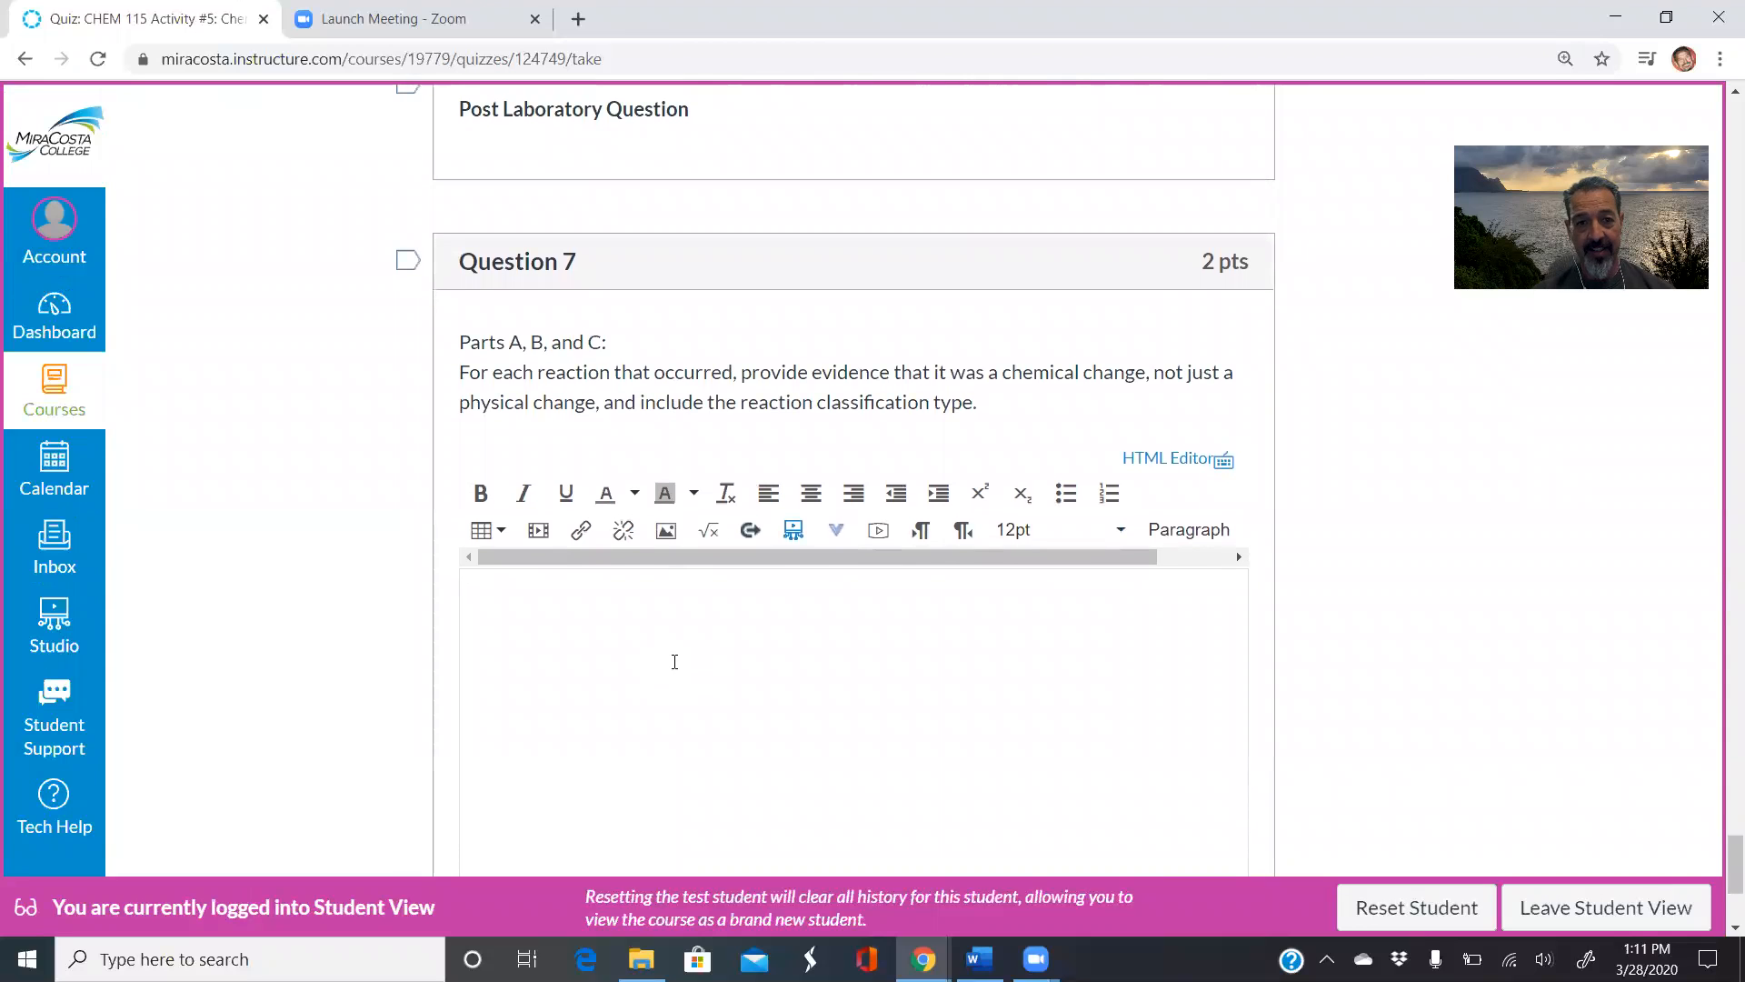
# Submit the quiz despite the unanswered questions and review the attempt history and score.
pyautogui.scroll(-4, 674, 663)
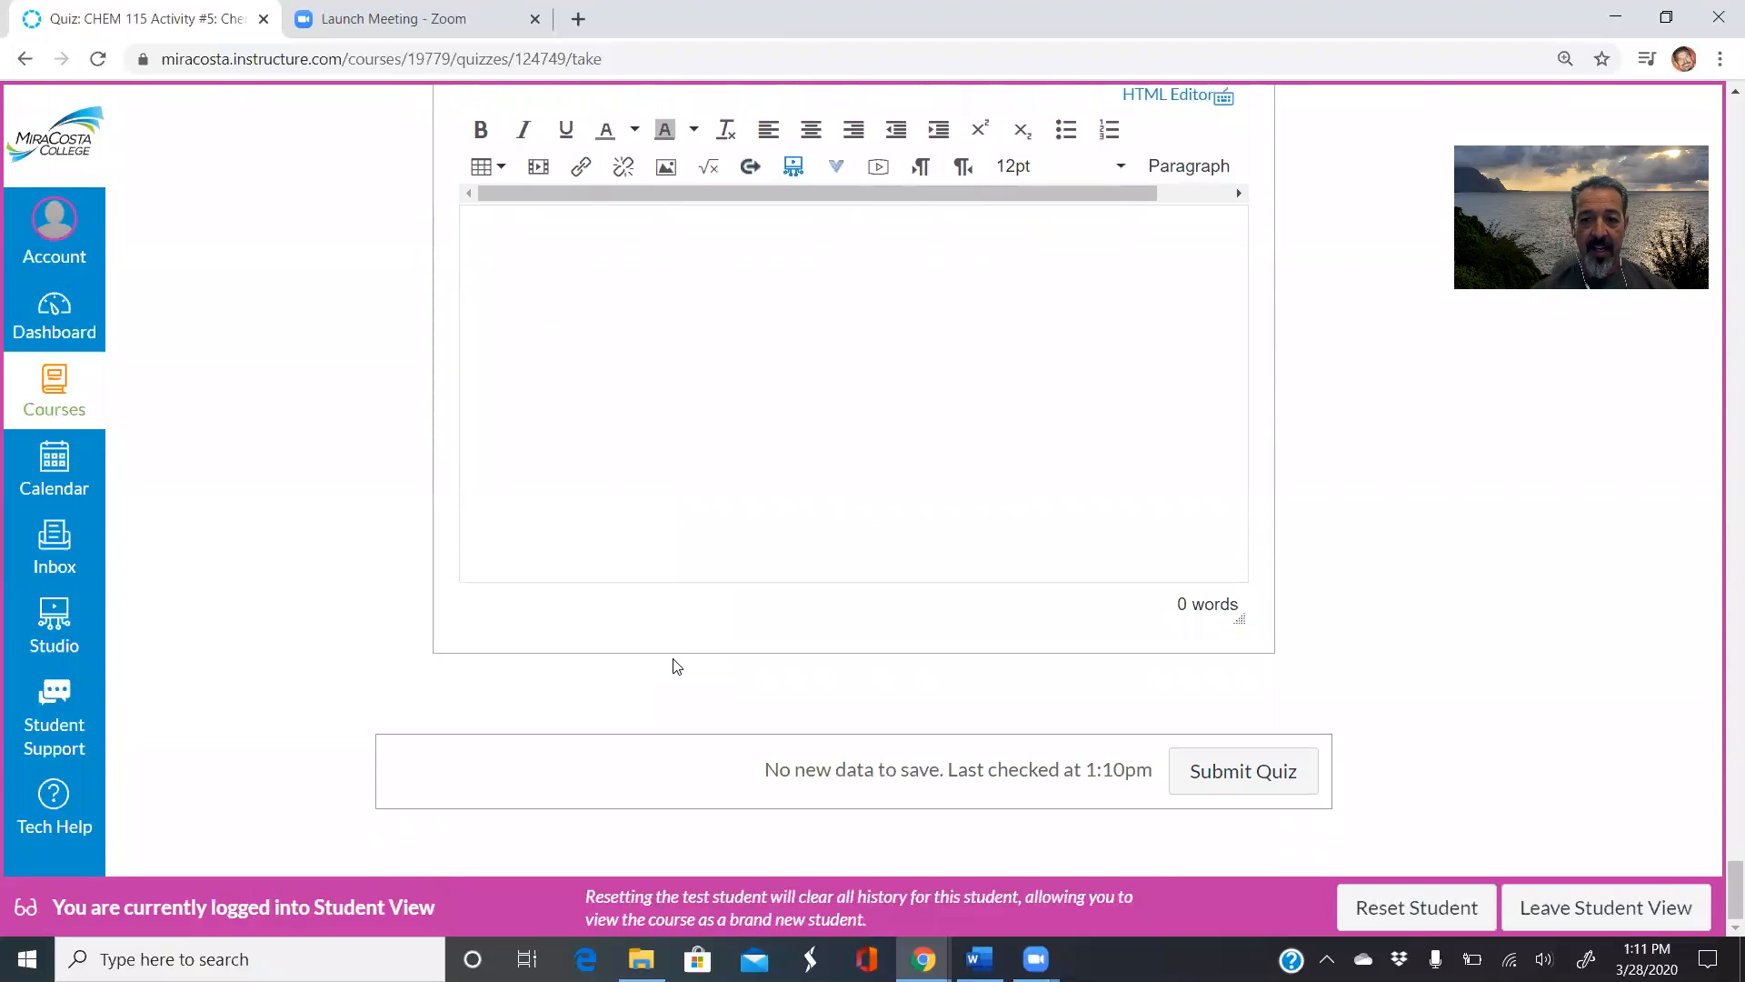
pyautogui.click(1193, 787)
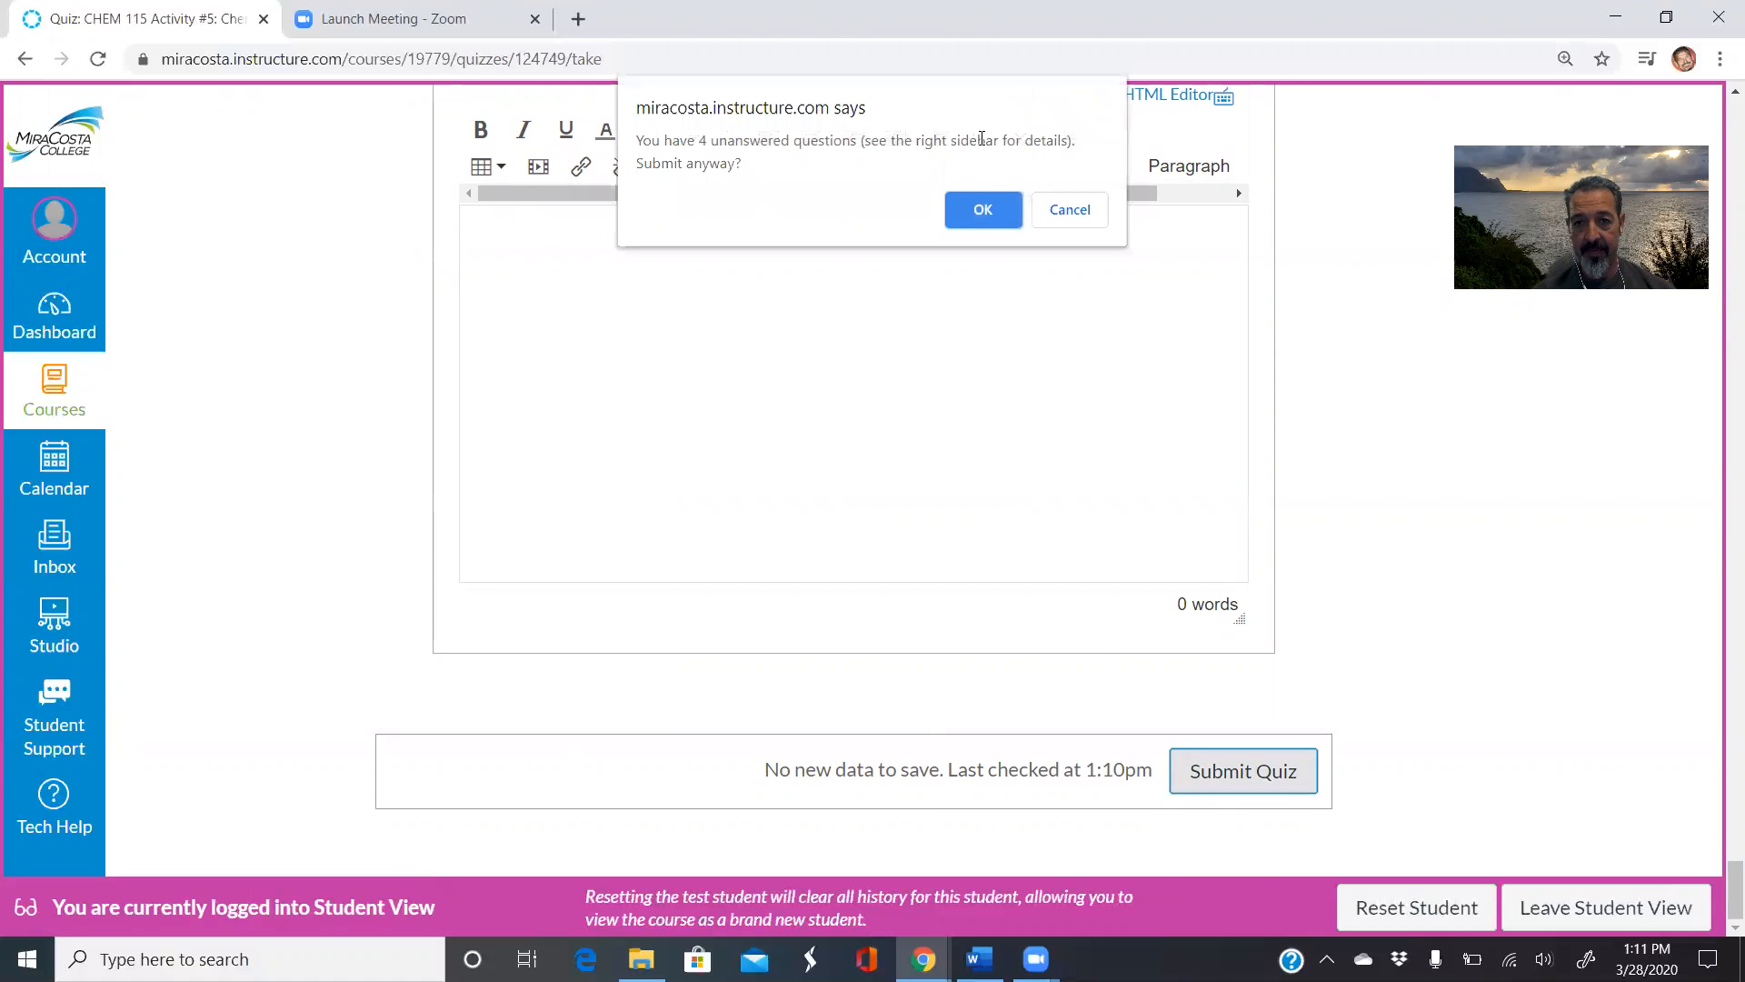
pyautogui.click(989, 207)
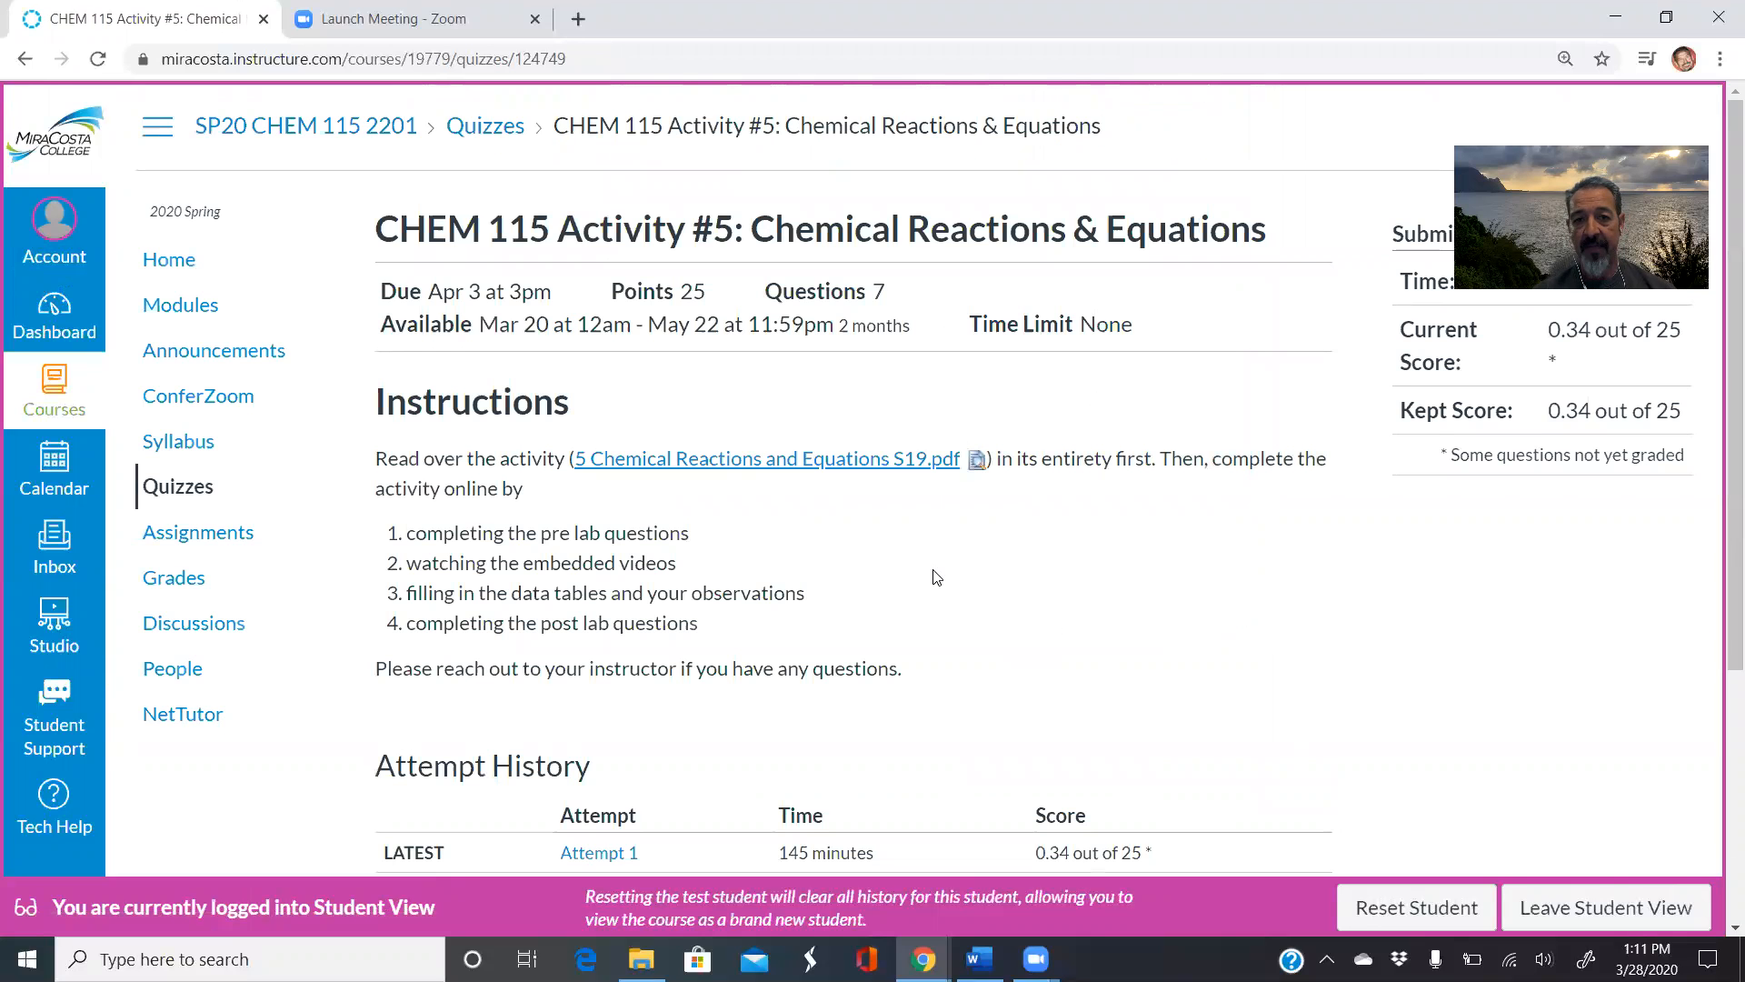
pyautogui.scroll(-3, 937, 577)
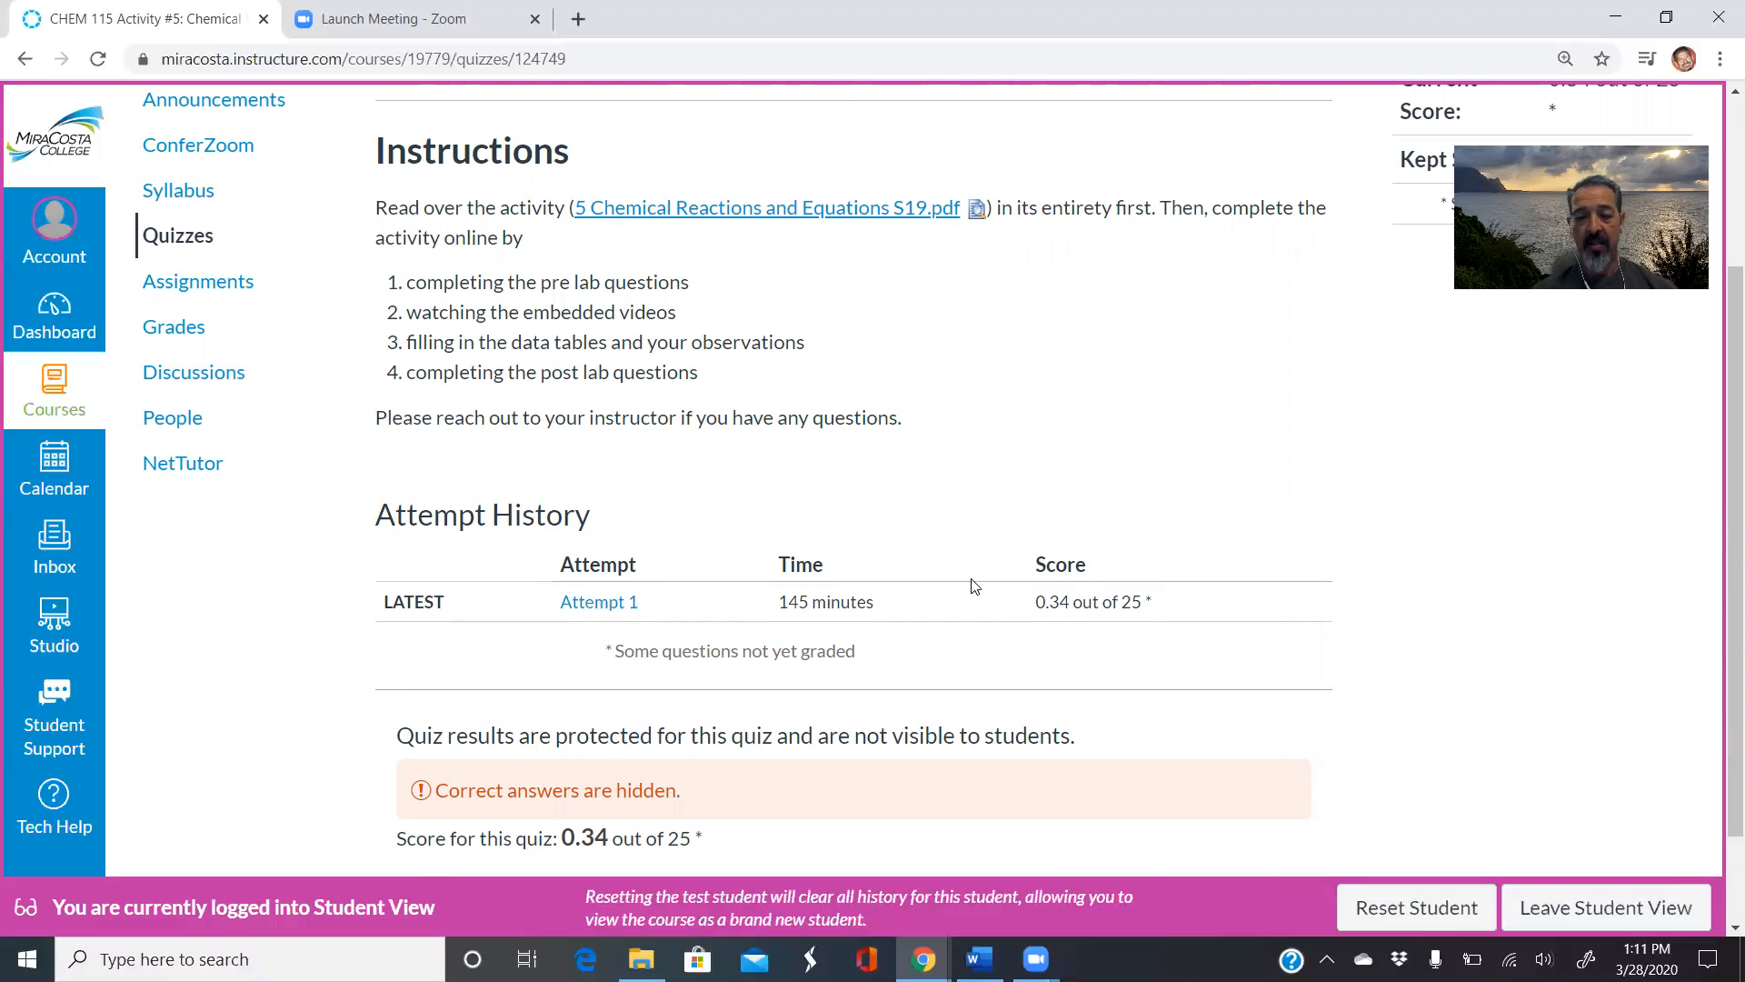
pyautogui.scroll(3, 988, 424)
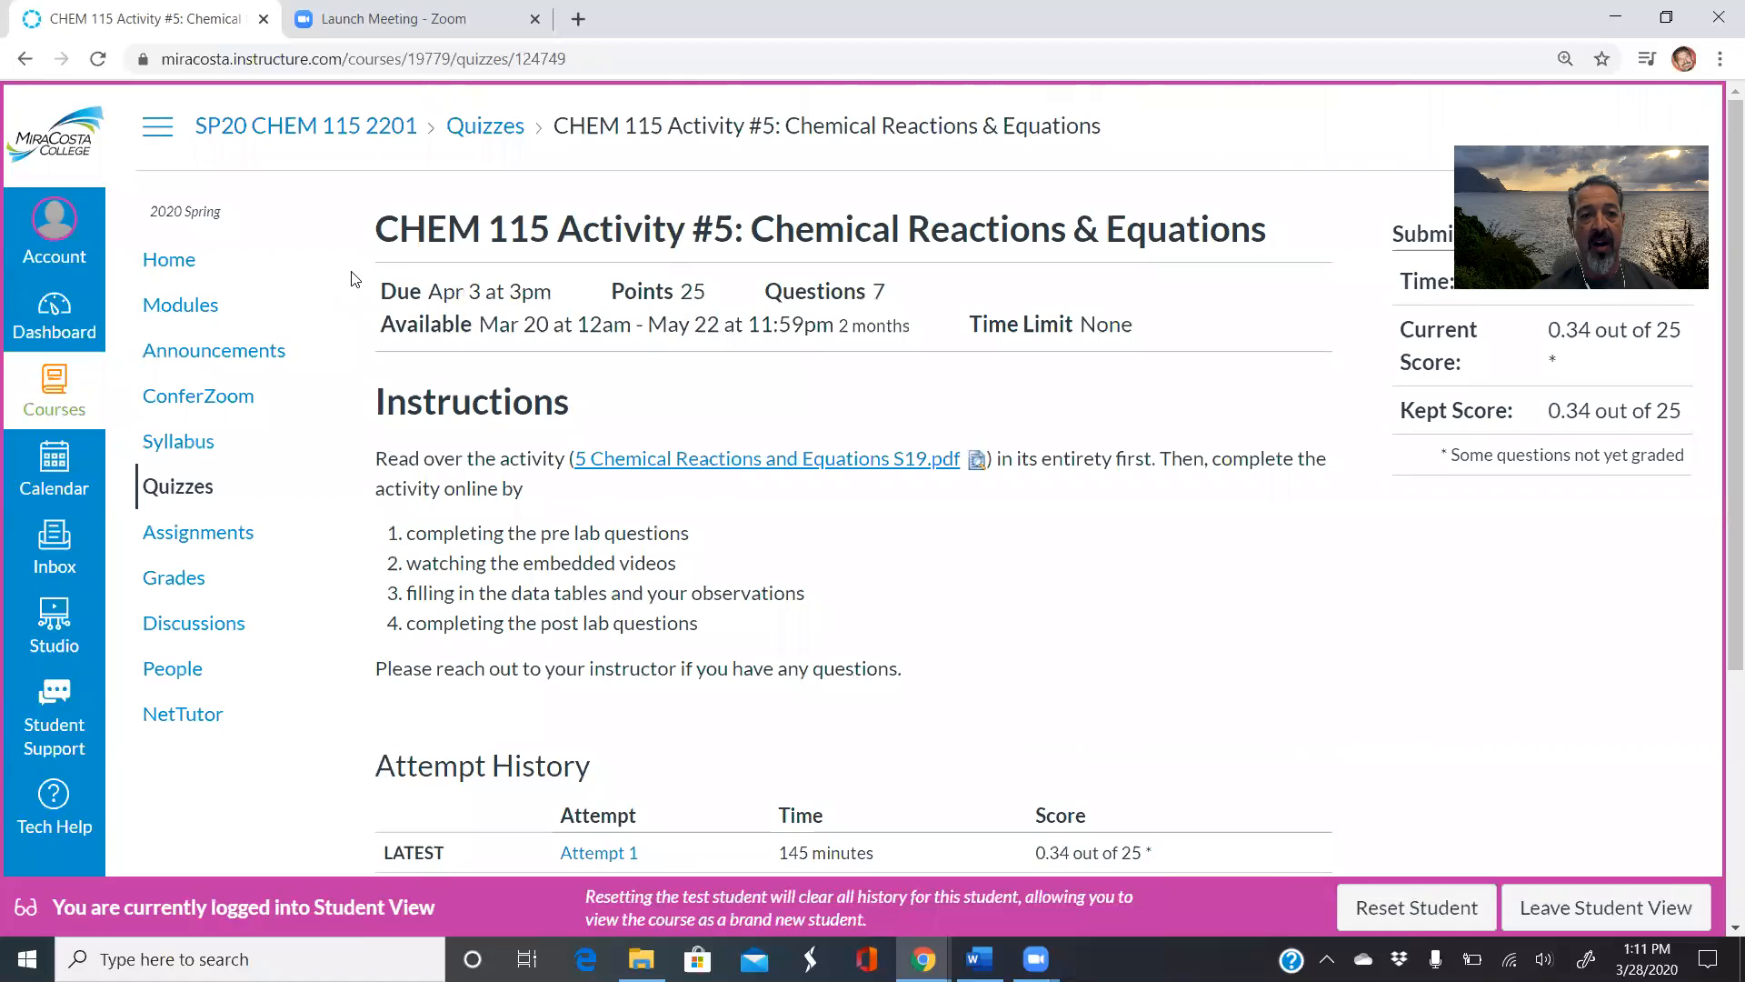
# Open the course modules and expand the Friday April 3rd - Week 9 module to show the Activity #6: Stoichiometry items.
pyautogui.click(182, 307)
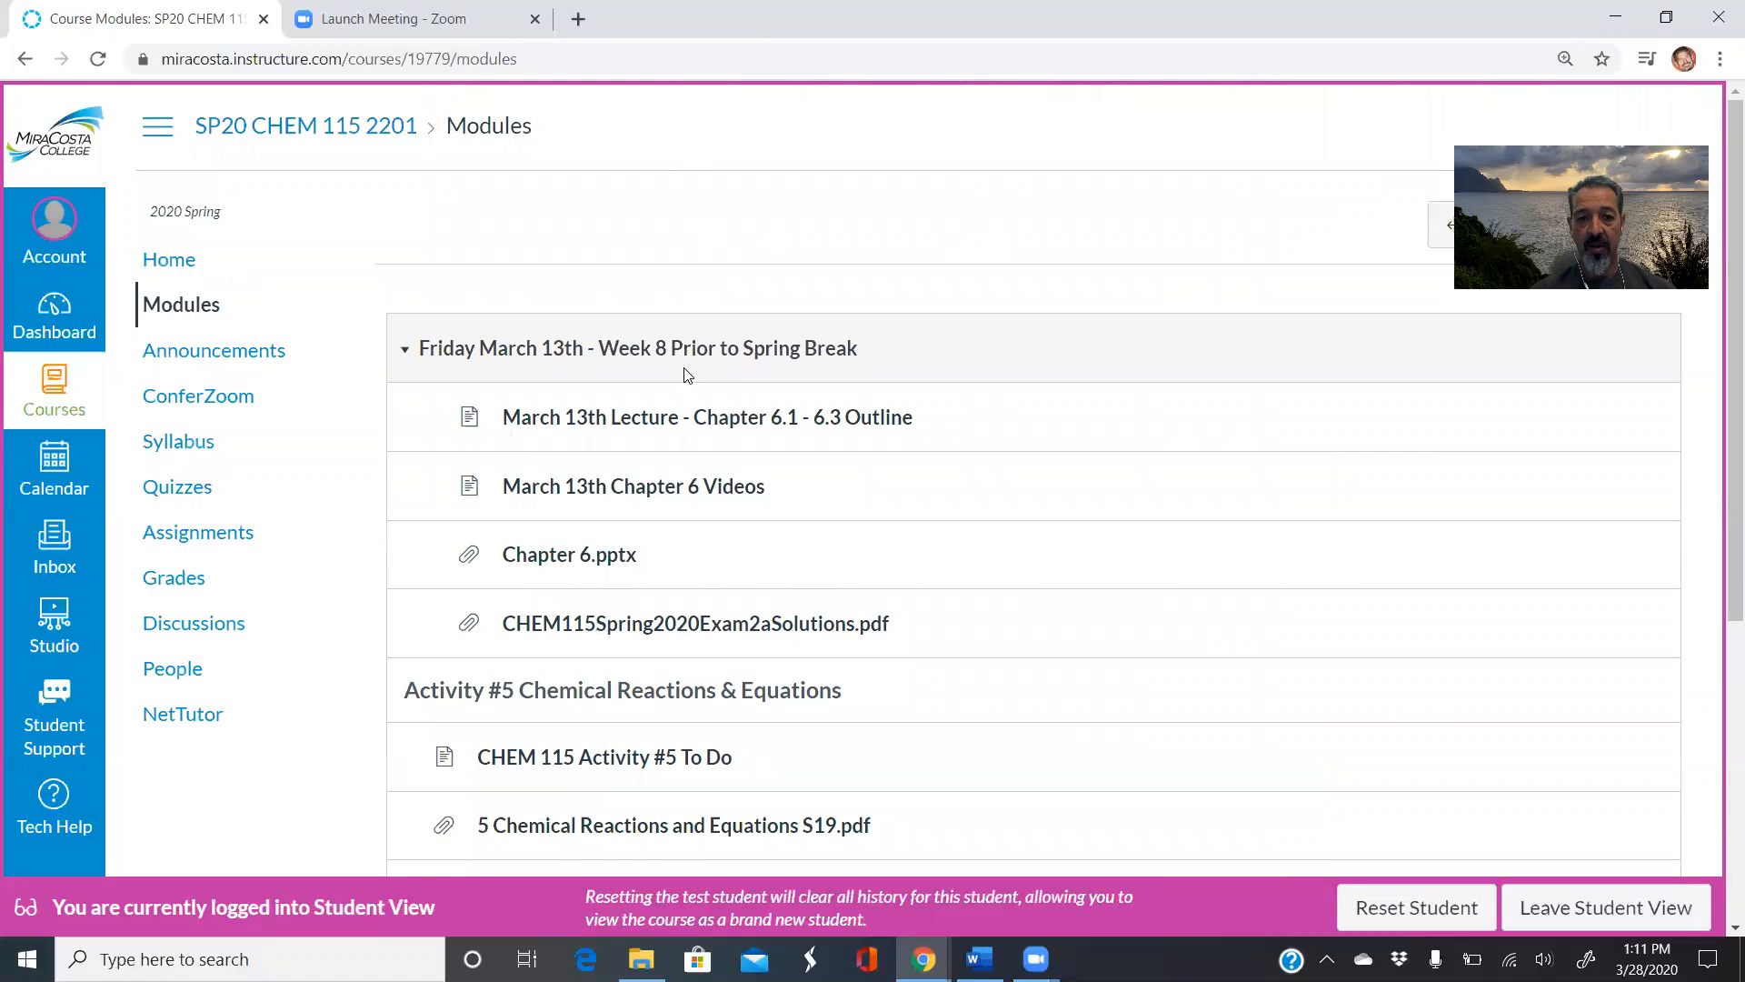
pyautogui.scroll(-2, 687, 734)
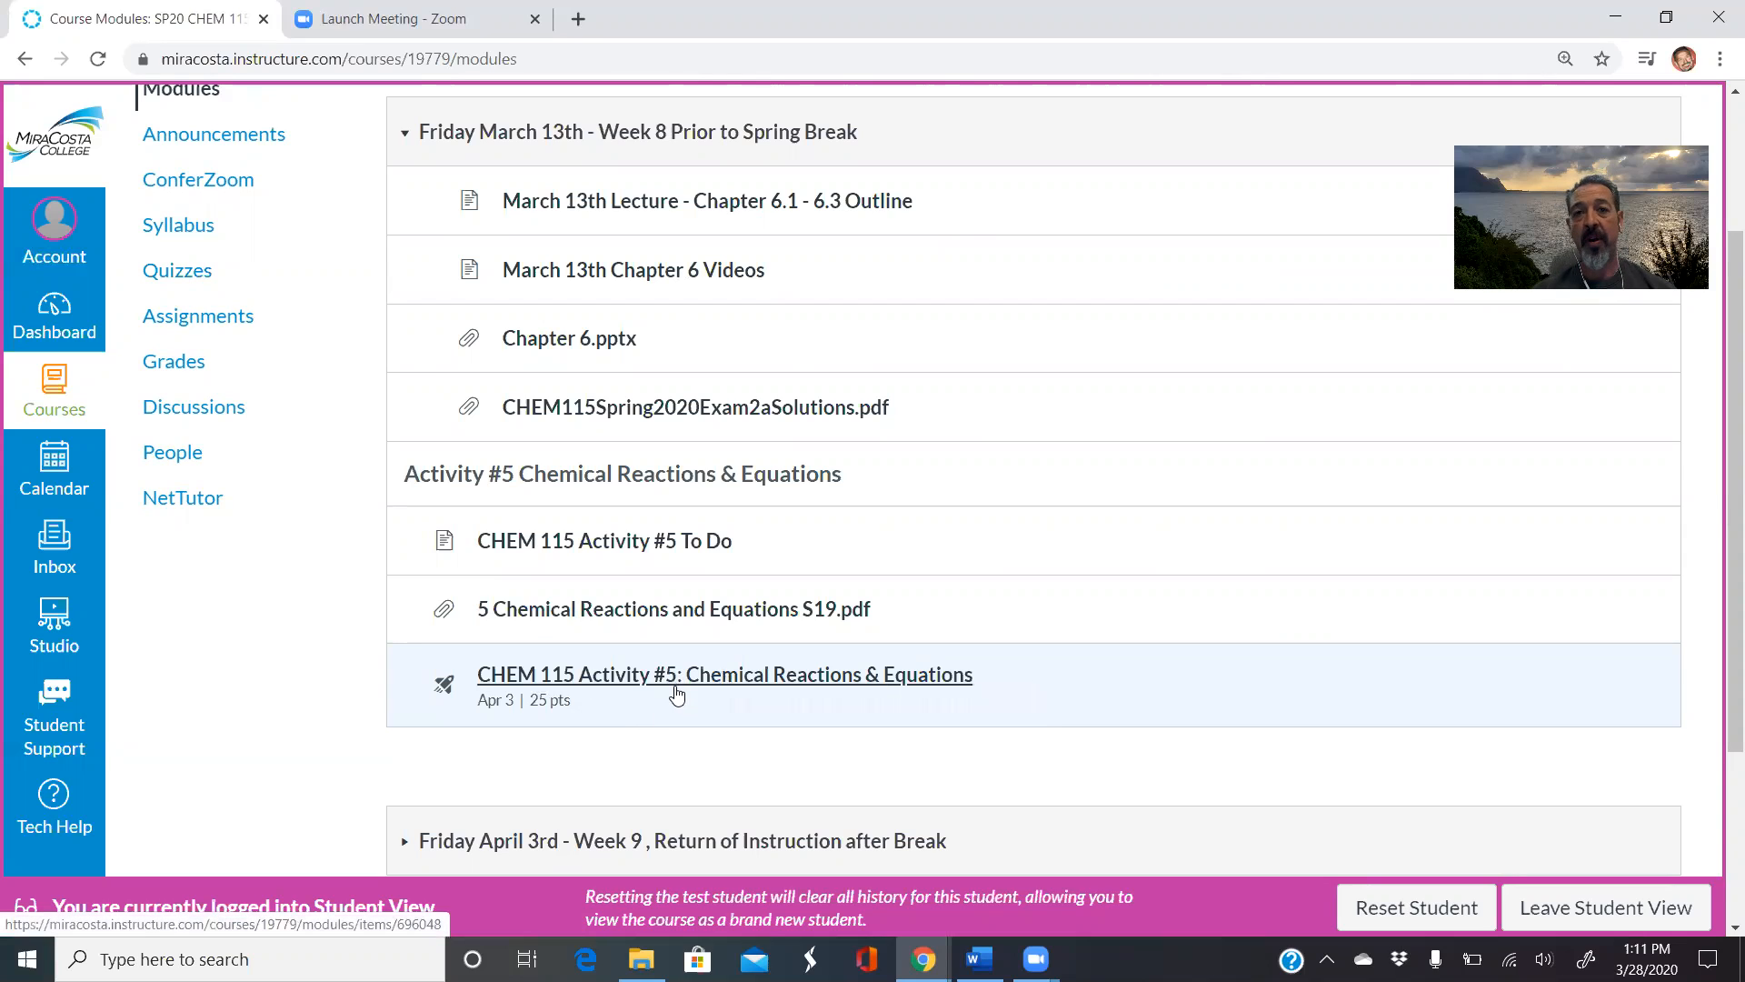
pyautogui.scroll(-3, 714, 712)
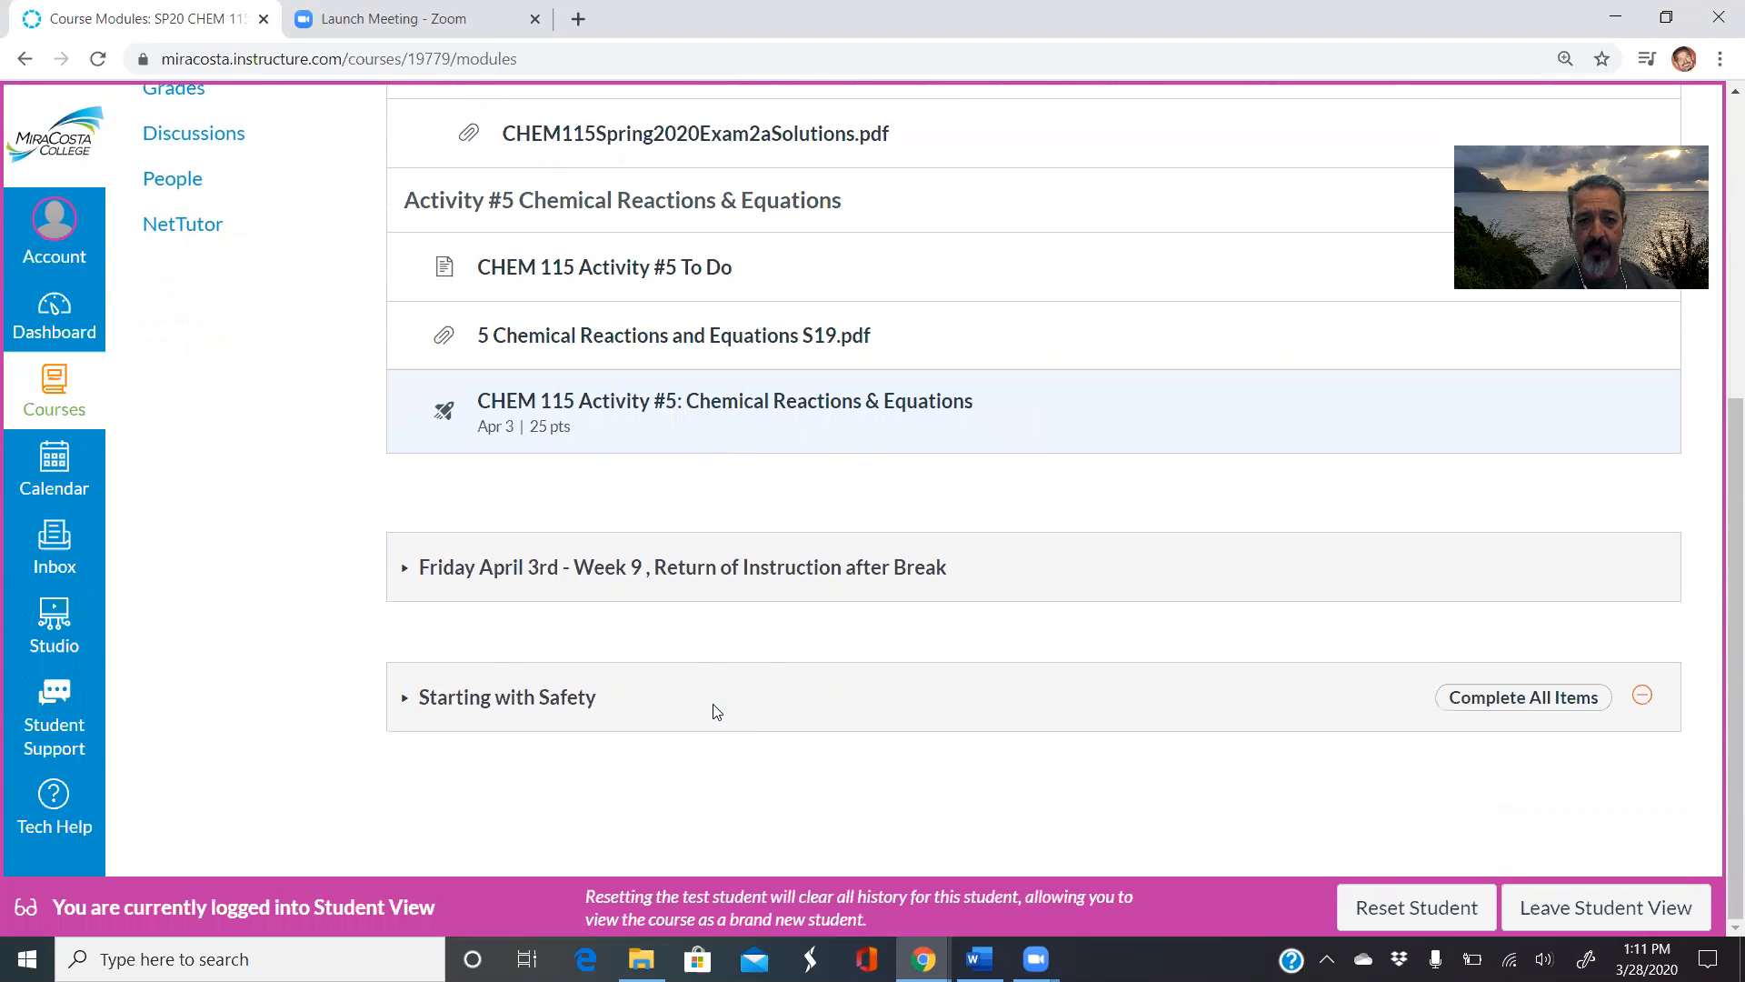
pyautogui.click(412, 573)
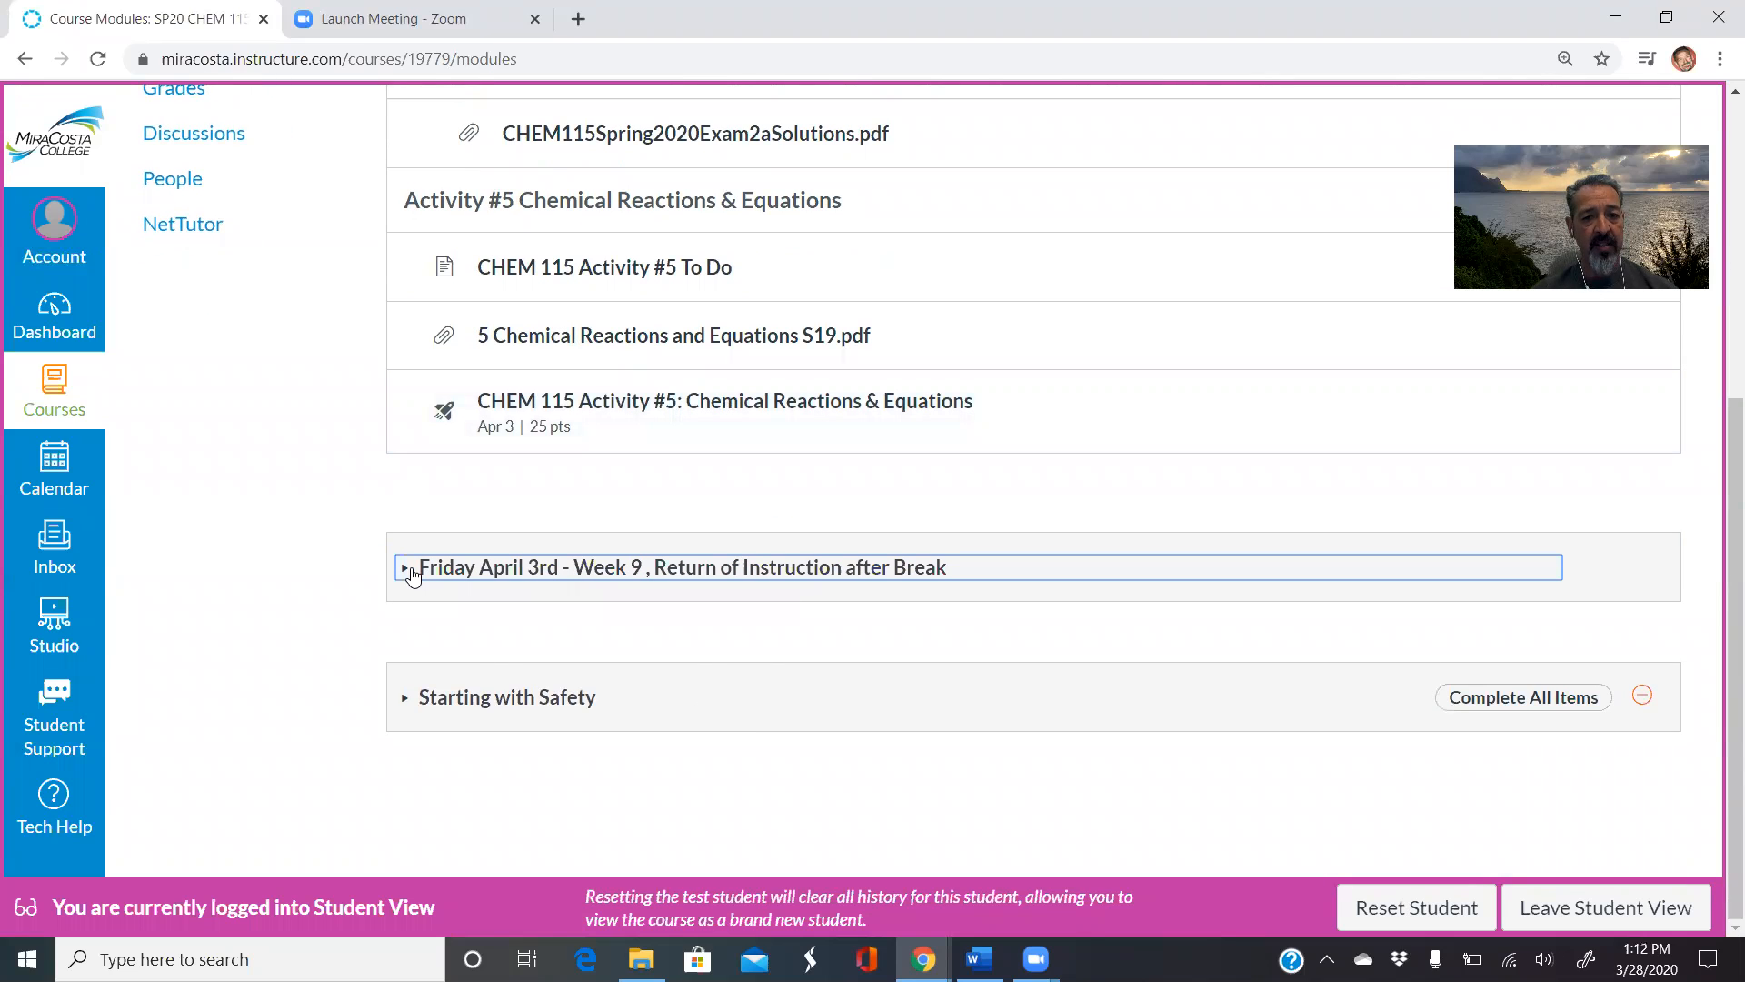
pyautogui.scroll(-3, 796, 664)
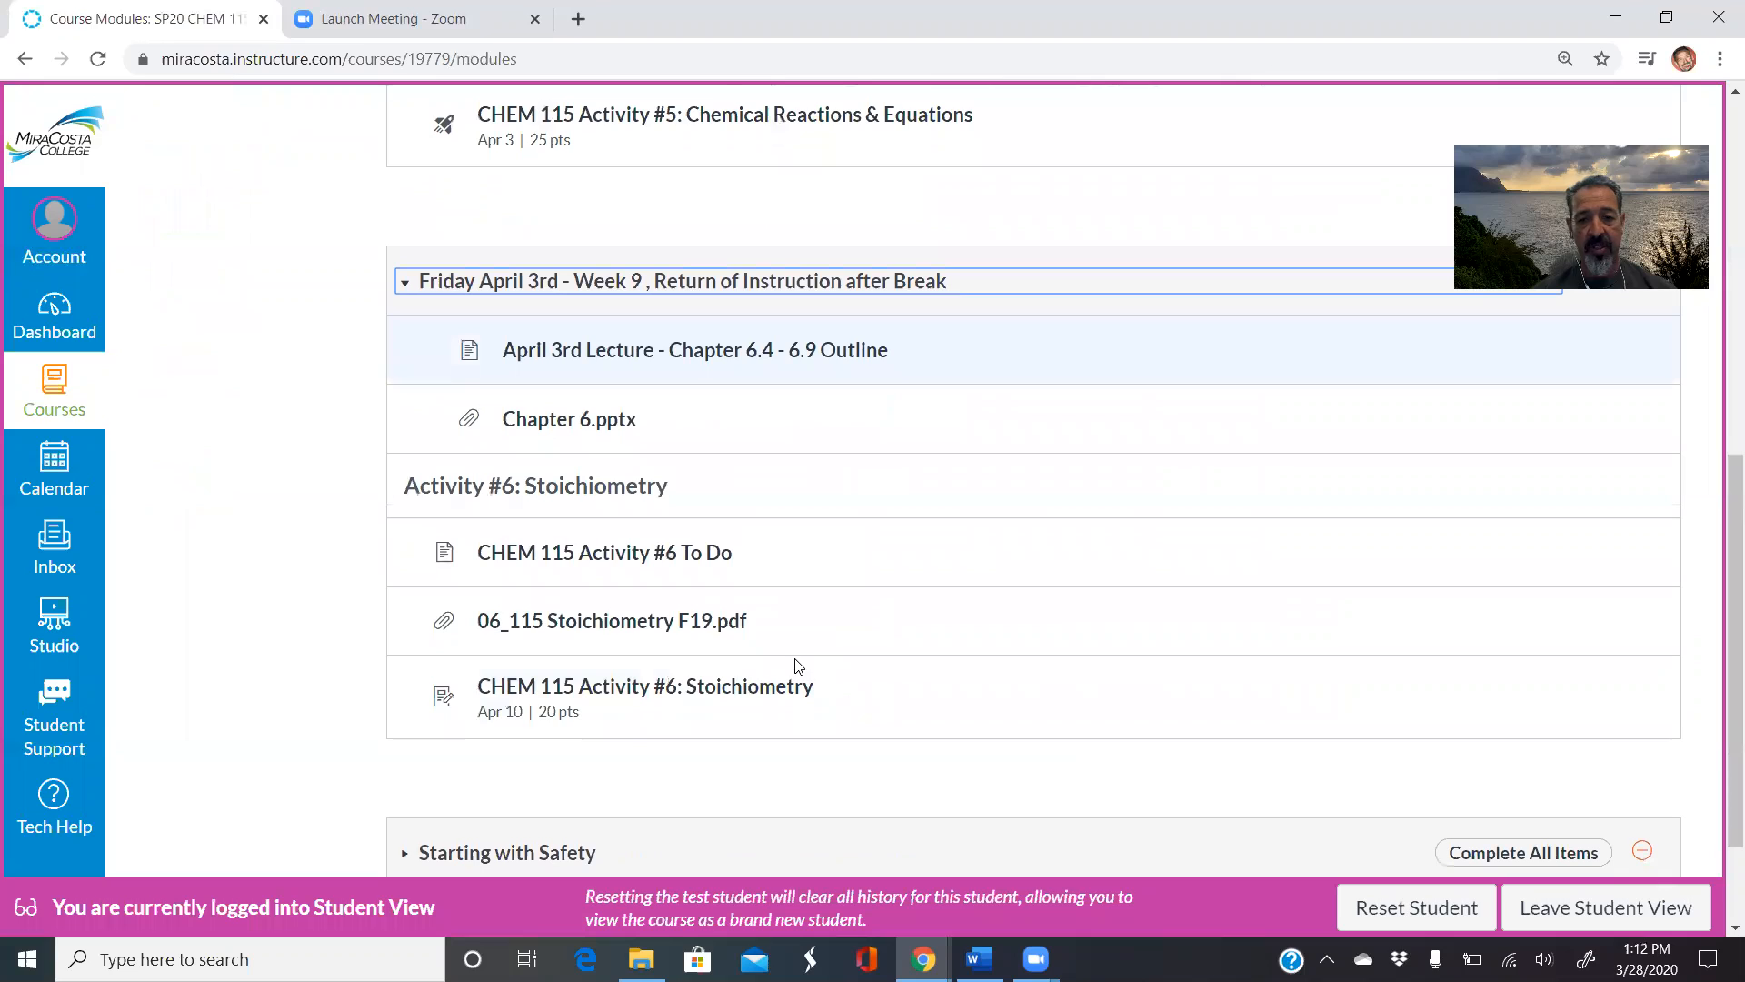